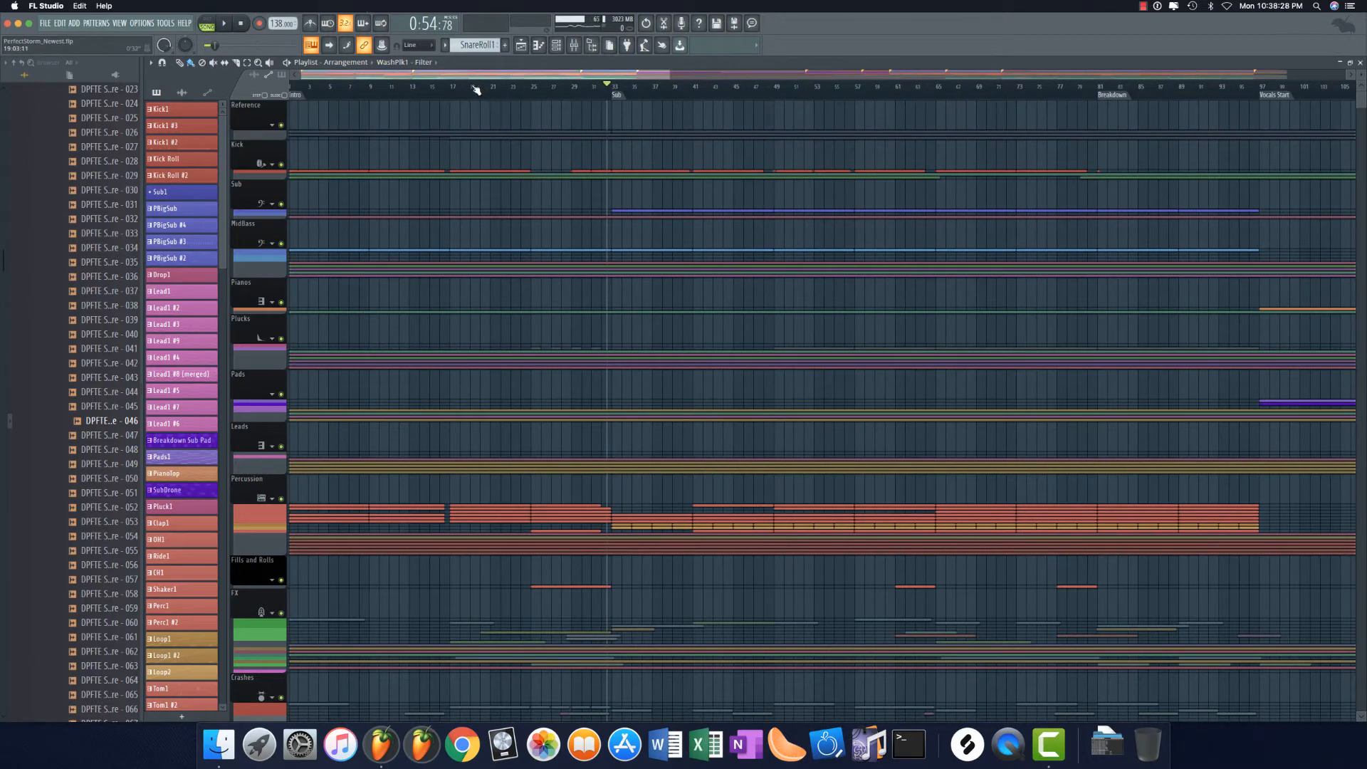
Step: Mute the vocal chops track inside the Vocals group, and collapse the group
scroll(526, 218, down, 5)
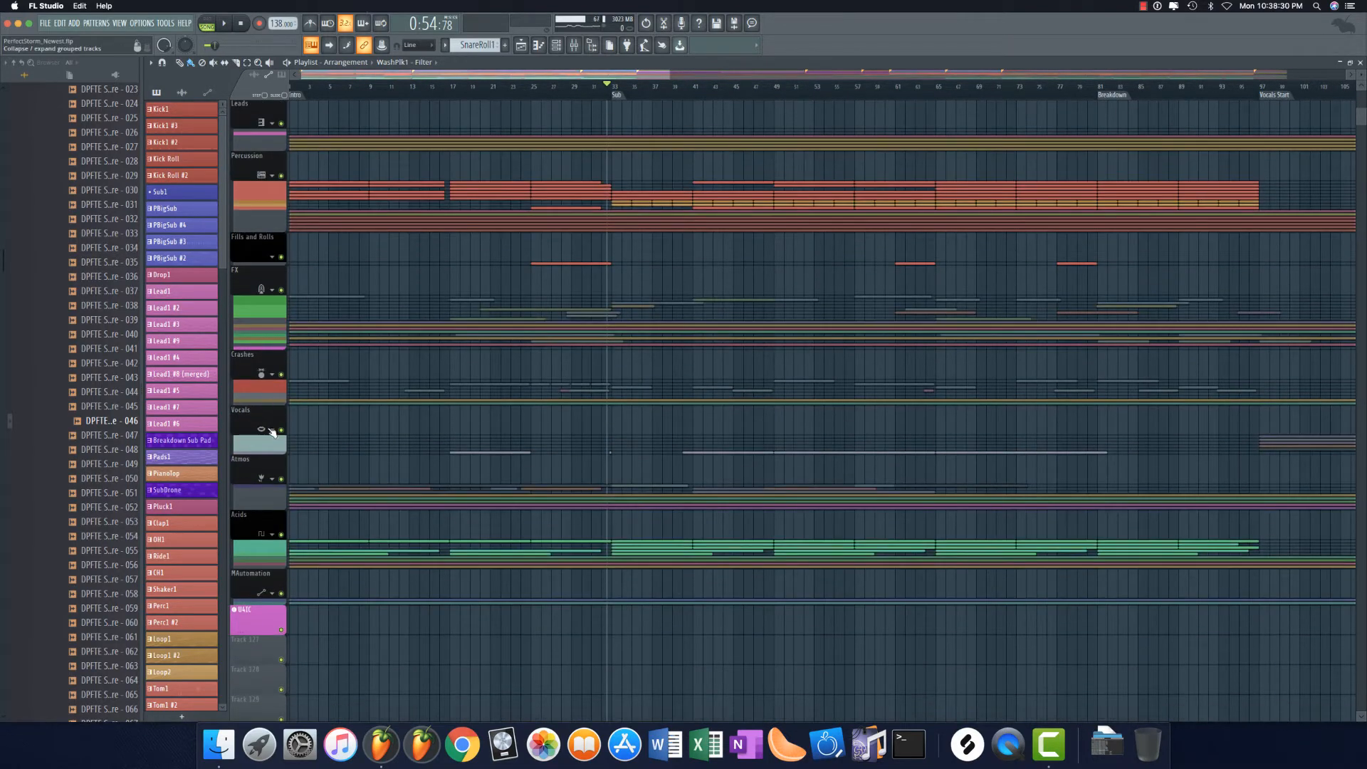
click(272, 431)
click(281, 609)
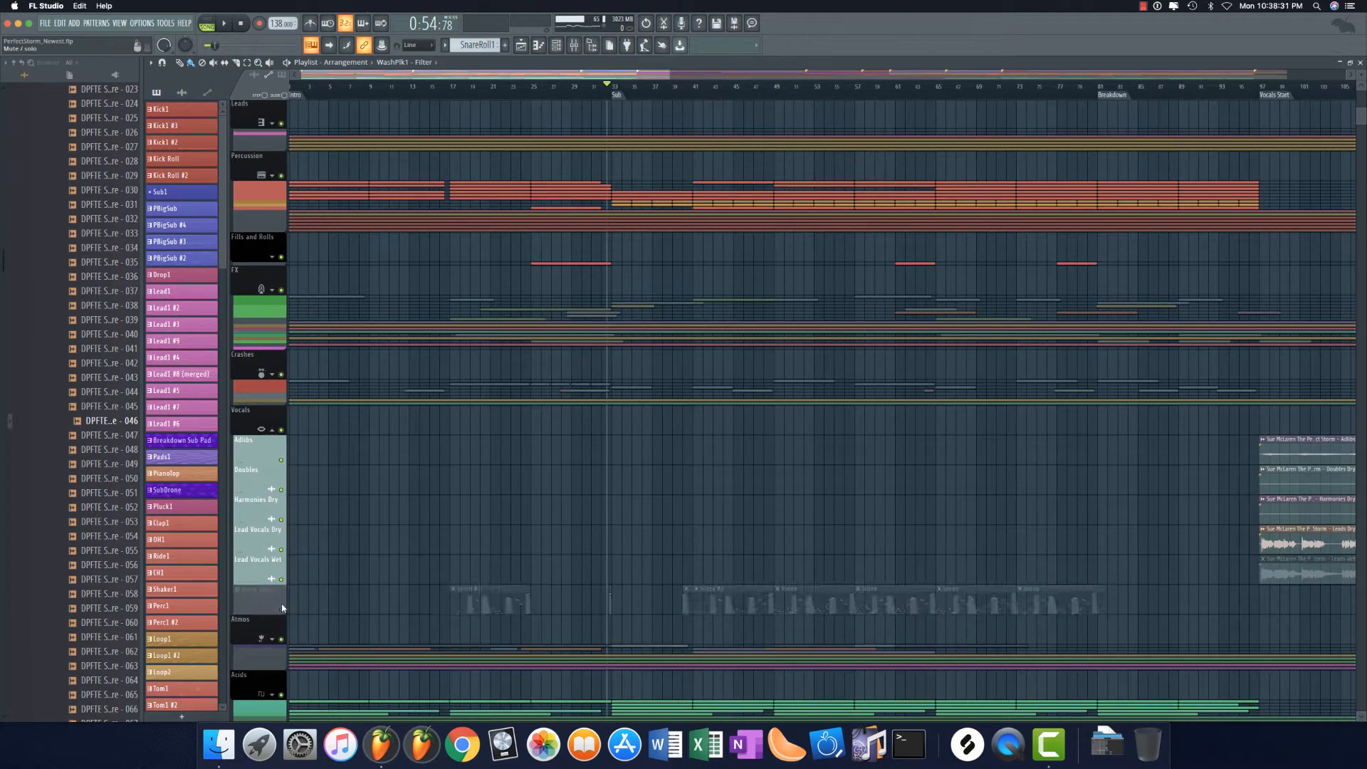
click(274, 432)
scroll(430, 313, up, 5)
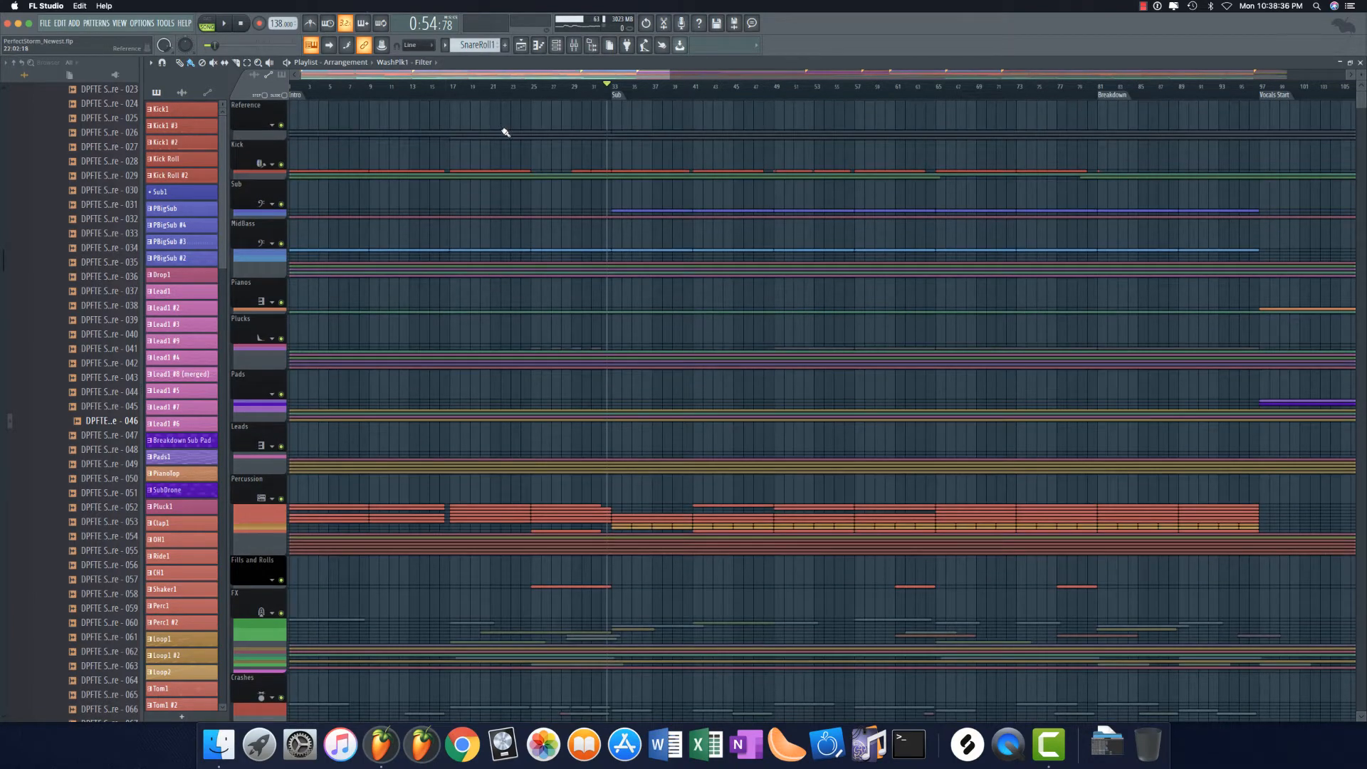
Step: Play the arrangement from bar 25 to listen to it without the vocal chops
click(532, 90)
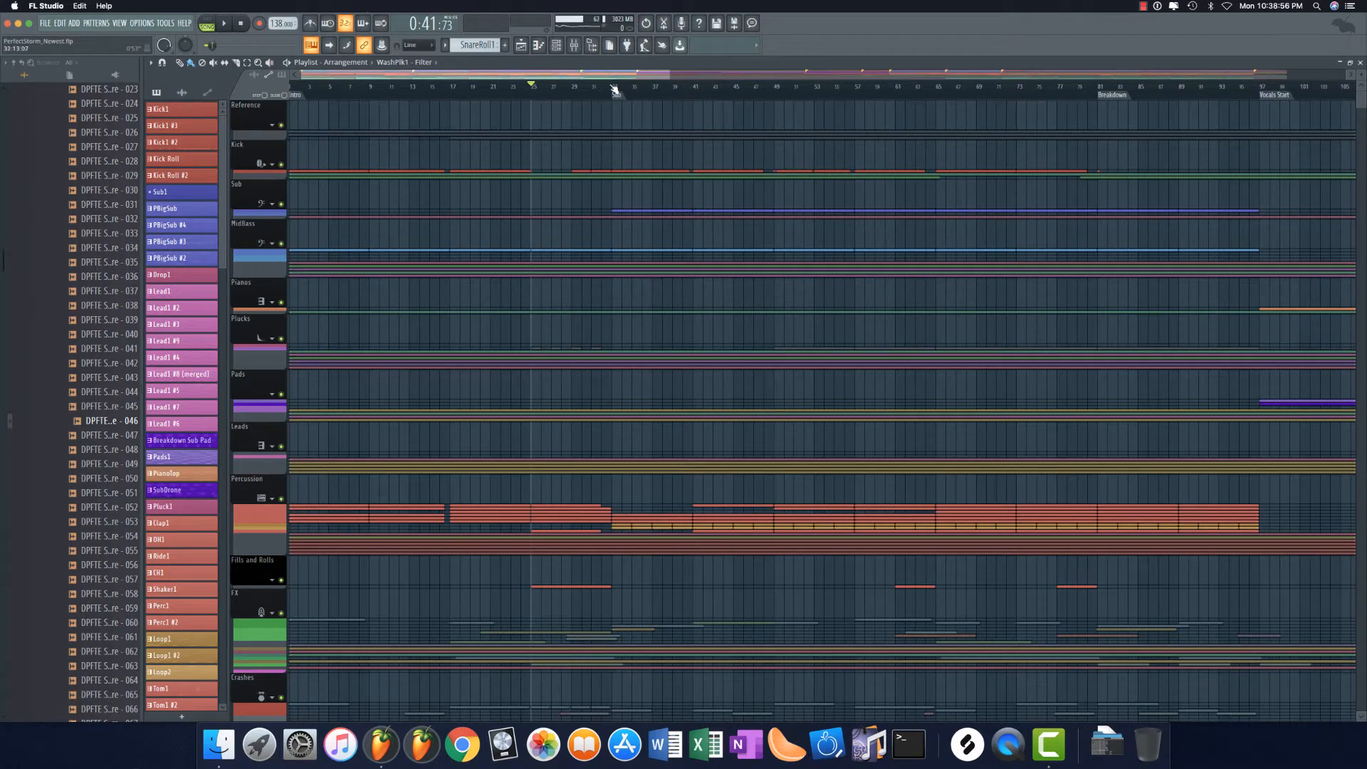
key(space)
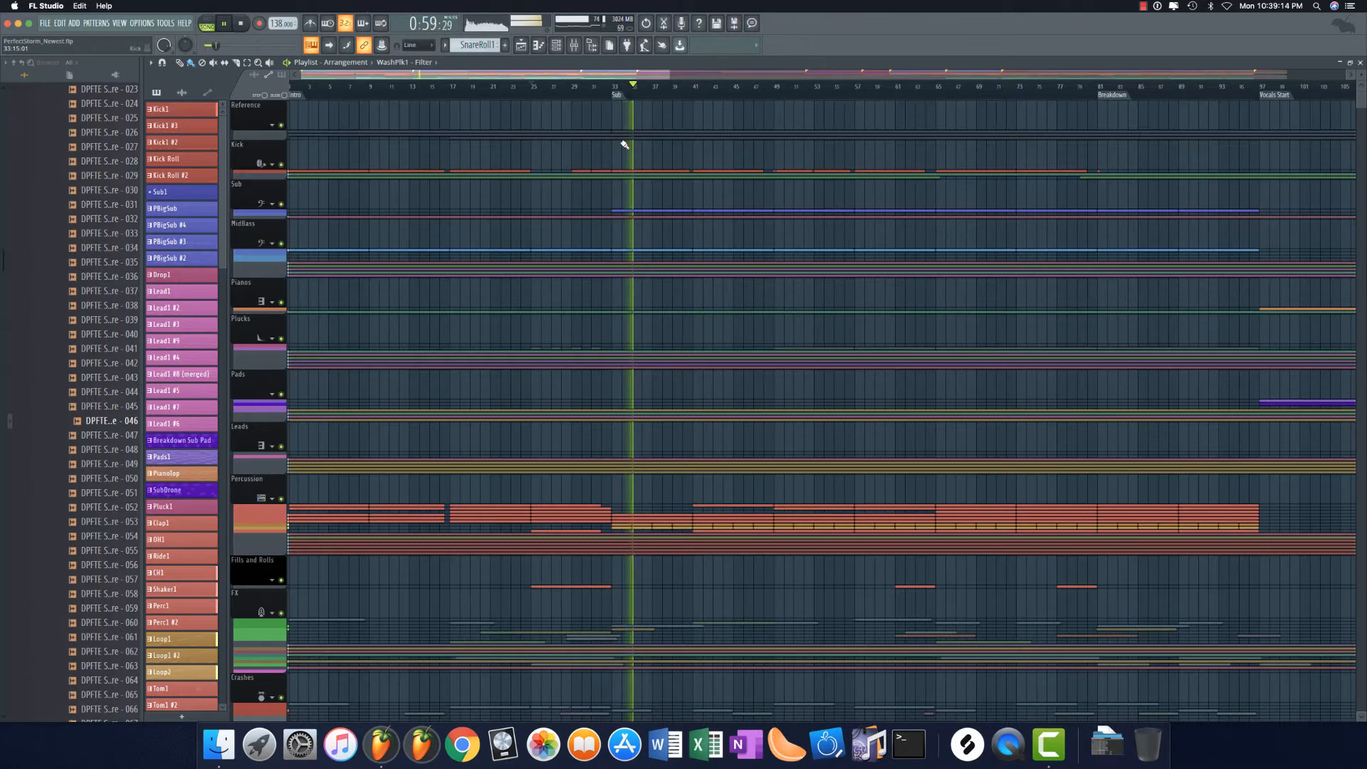
Step: Expand the Vocals group, return the playback position to bar 25, and unmute the Vocal Chops track
scroll(624, 145, down, 8)
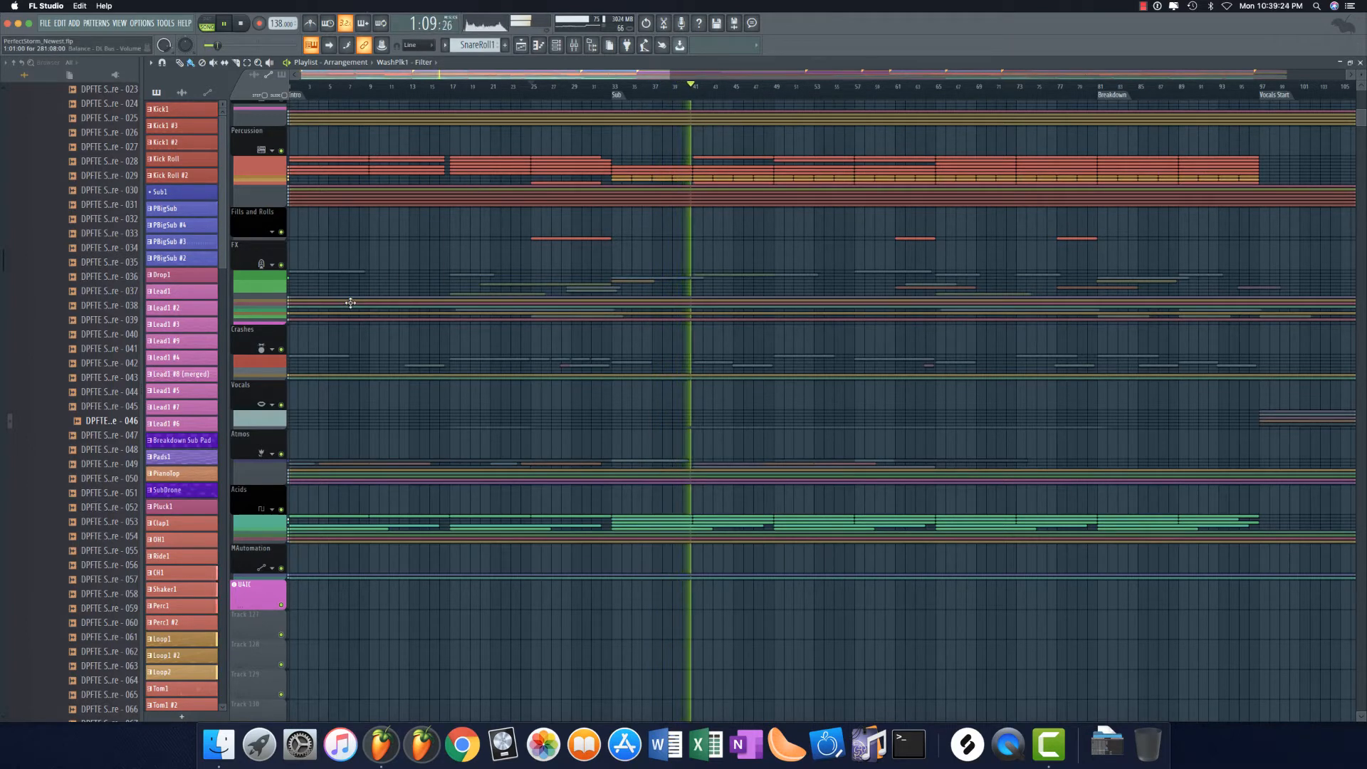
click(273, 405)
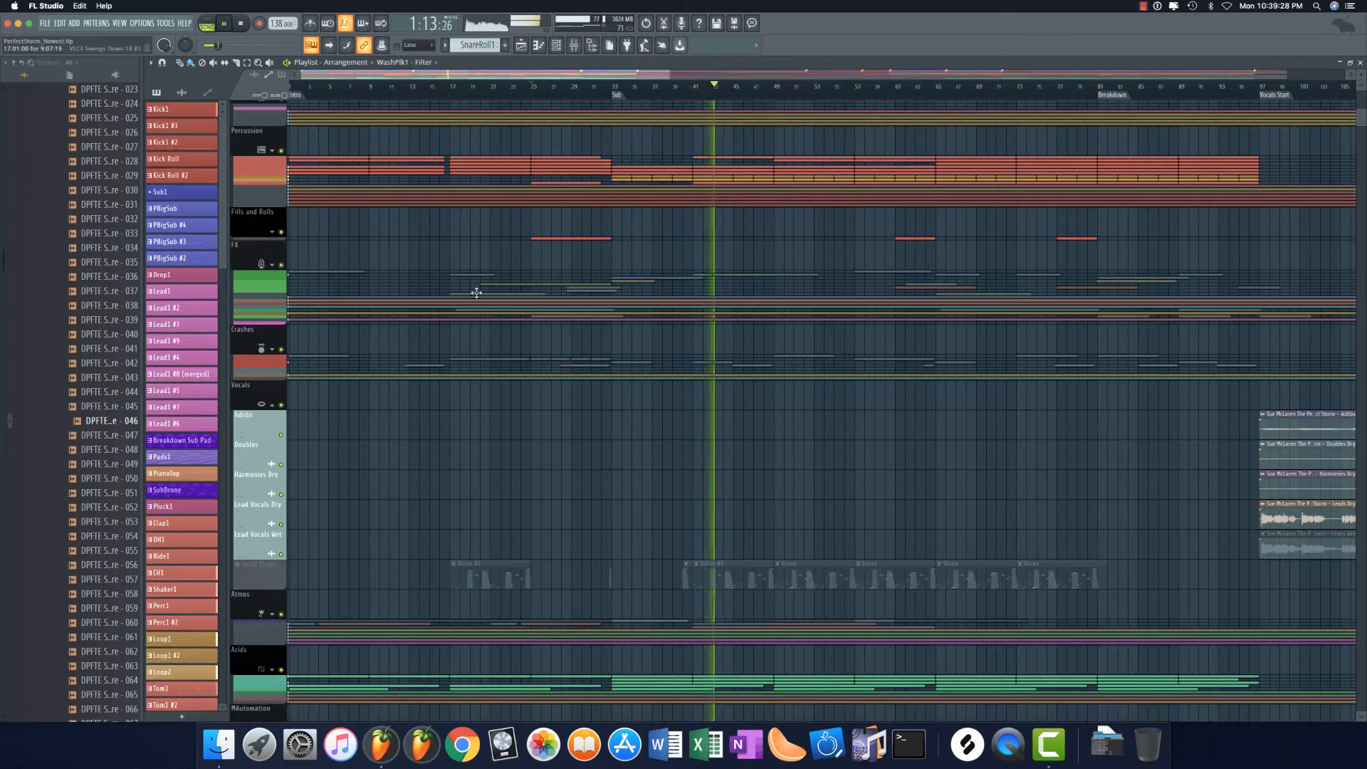
click(534, 94)
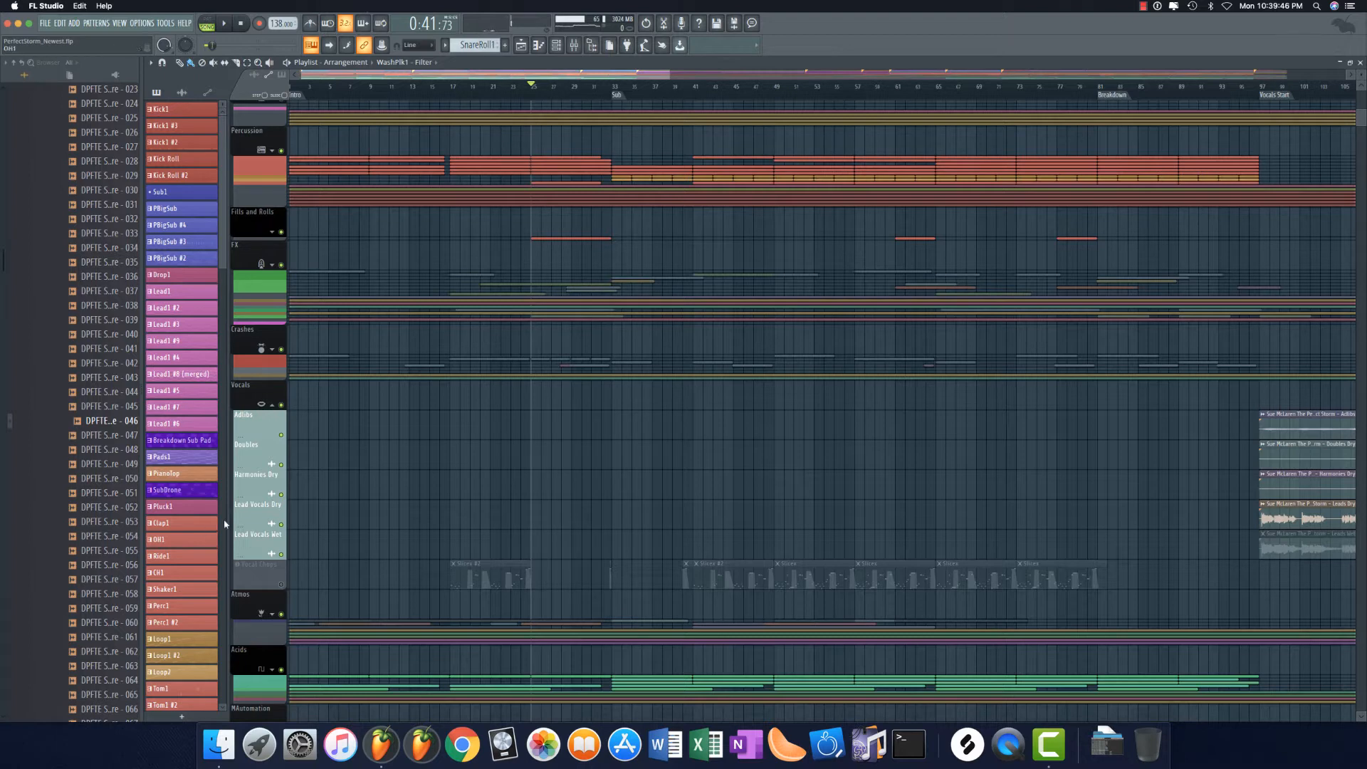
click(284, 587)
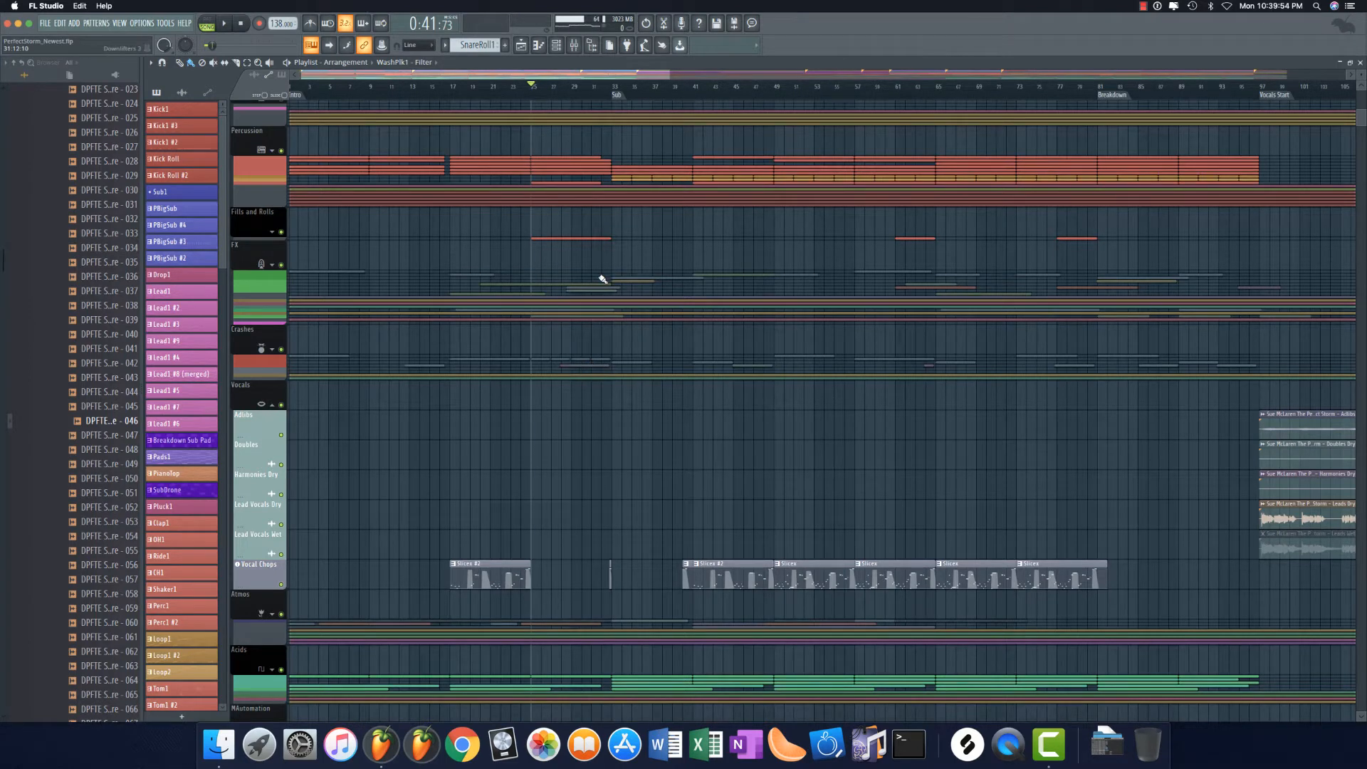
Step: Play the arrangement from bar 25, set mixer track 65's volume to 100% (0.0 dB), and stop playback
key(space)
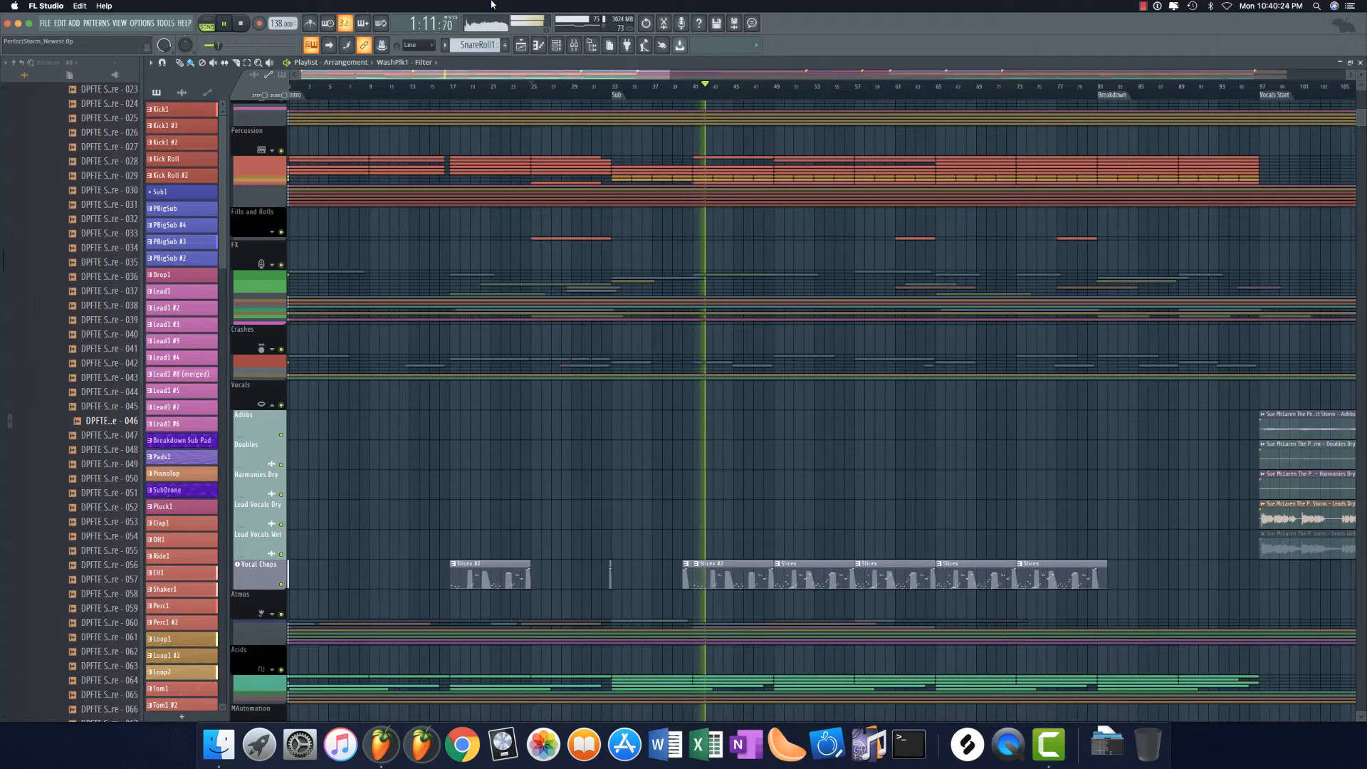
click(573, 45)
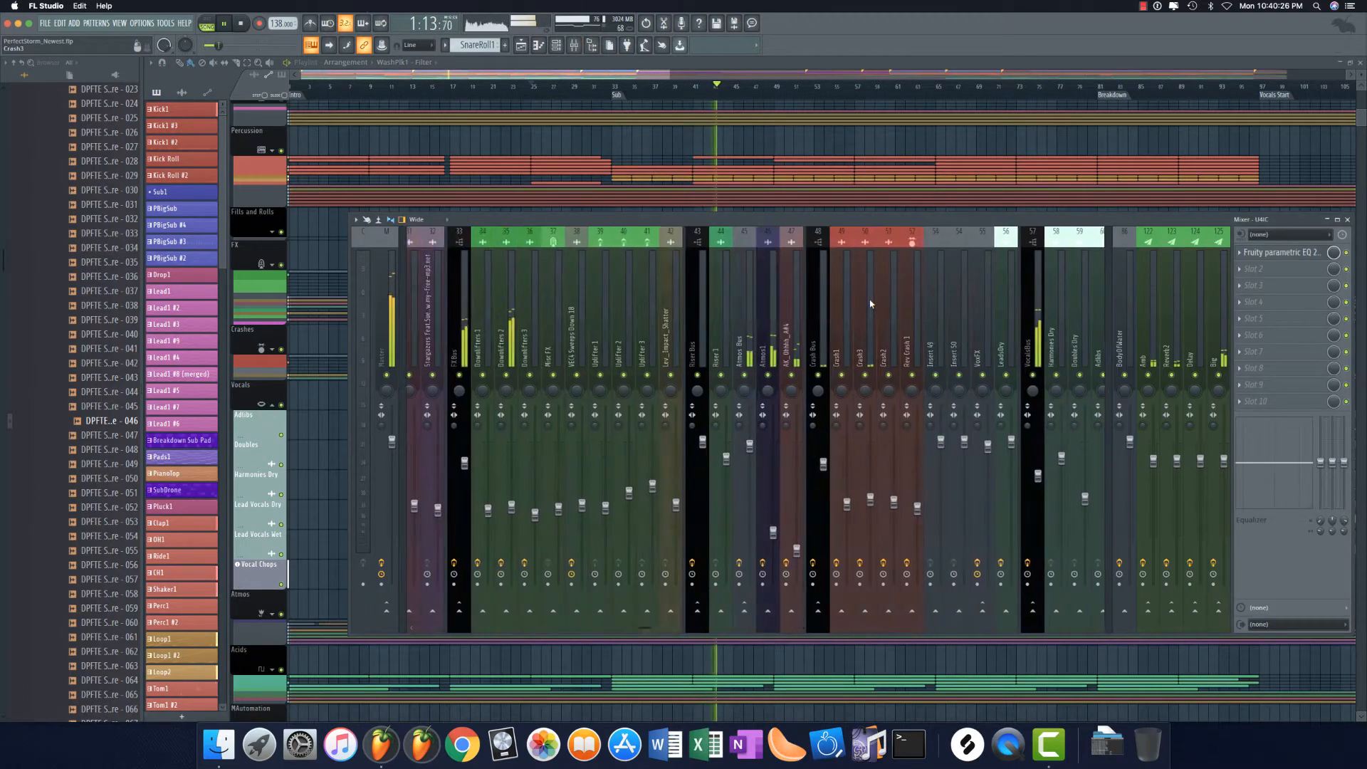
scroll(870, 304, down, 10)
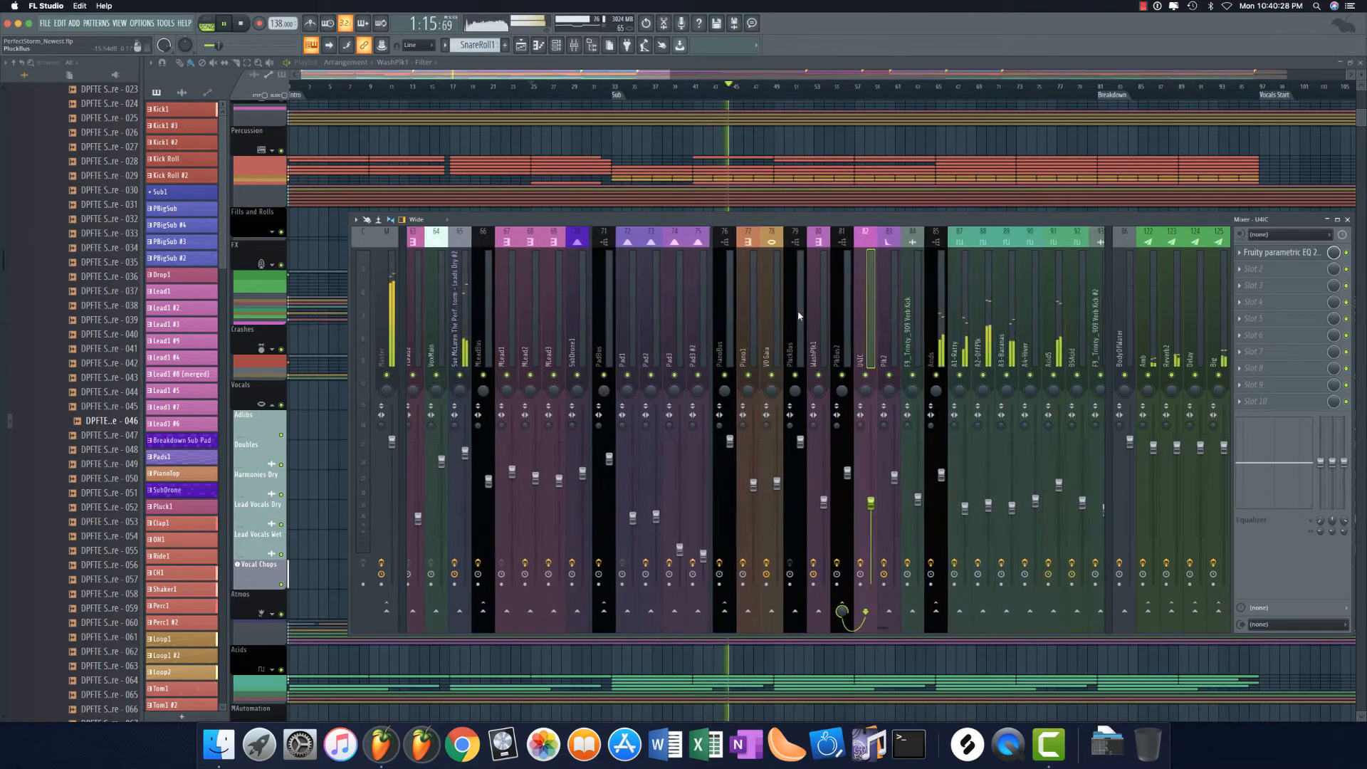
scroll(798, 315, up, 10)
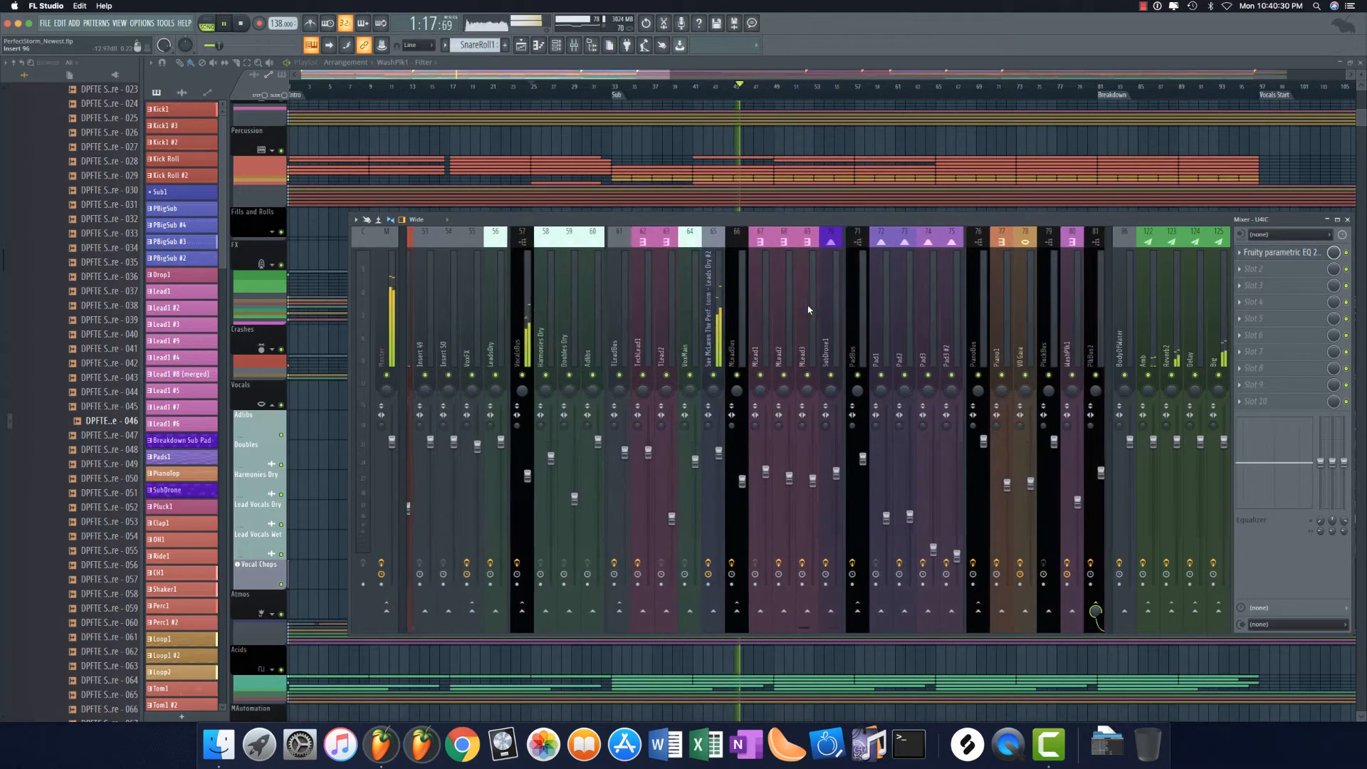
click(712, 313)
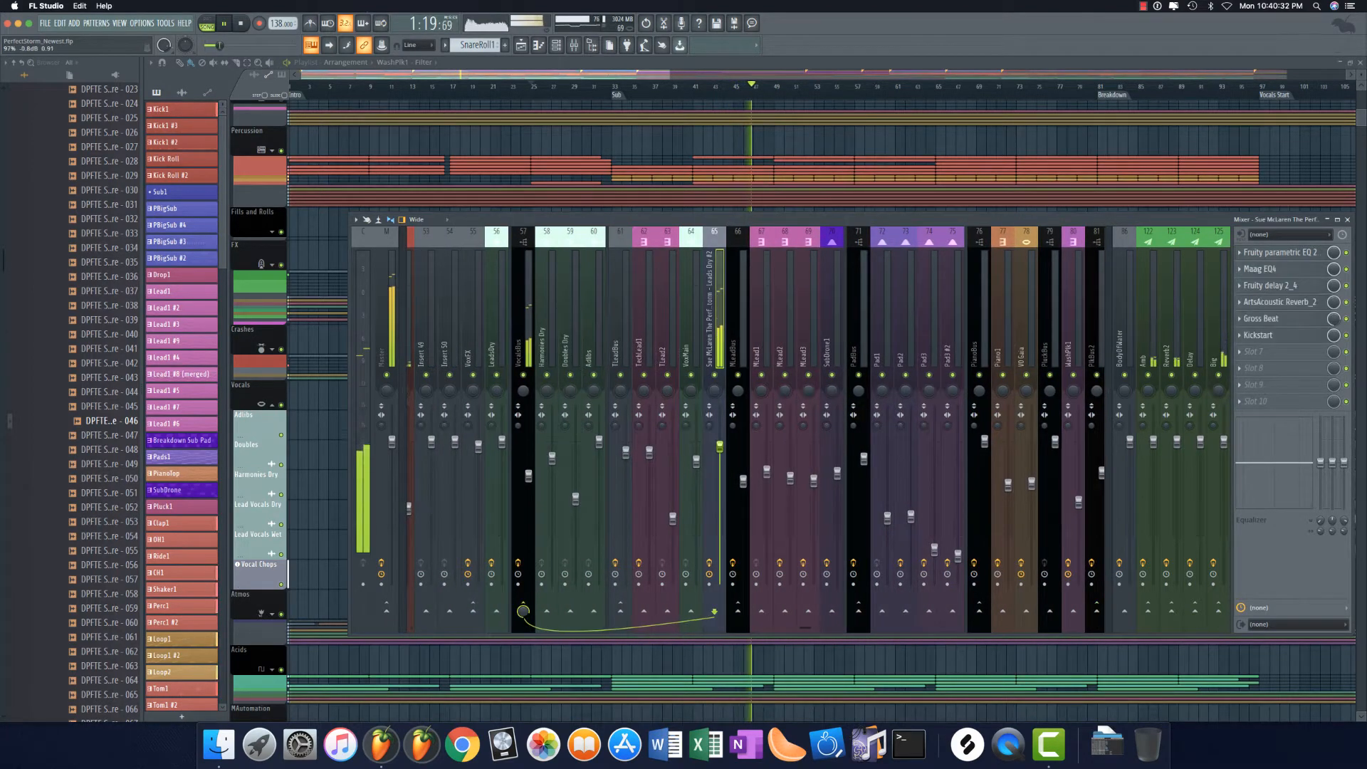
drag(719, 447, 720, 441)
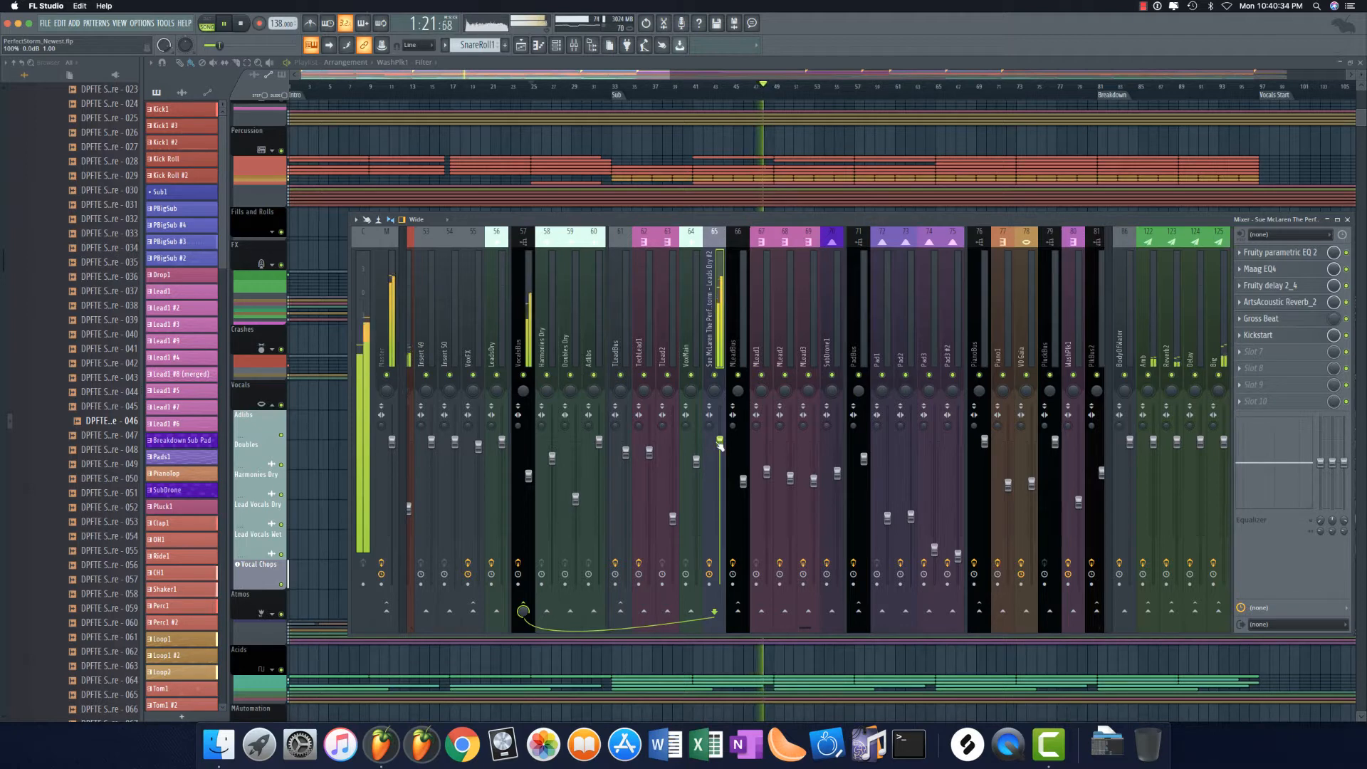
drag(599, 75, 623, 79)
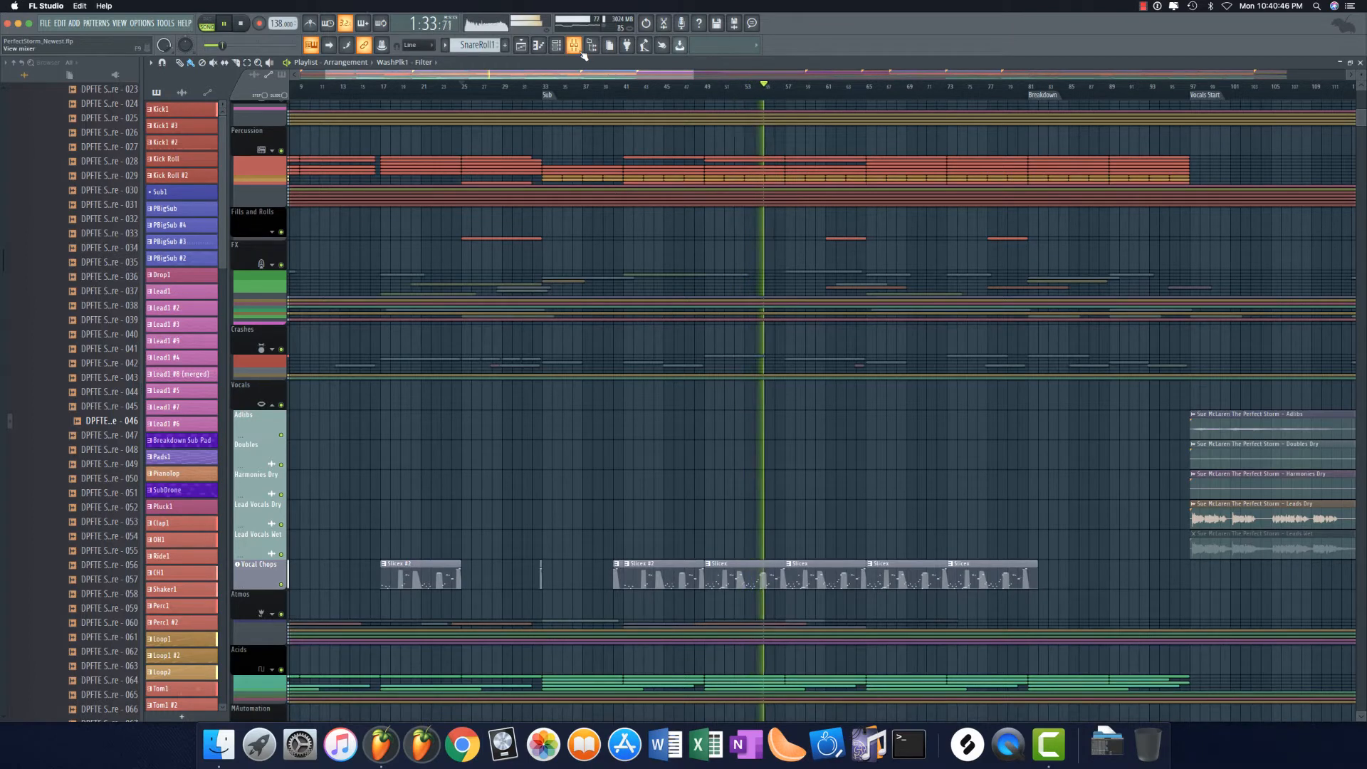
key(space)
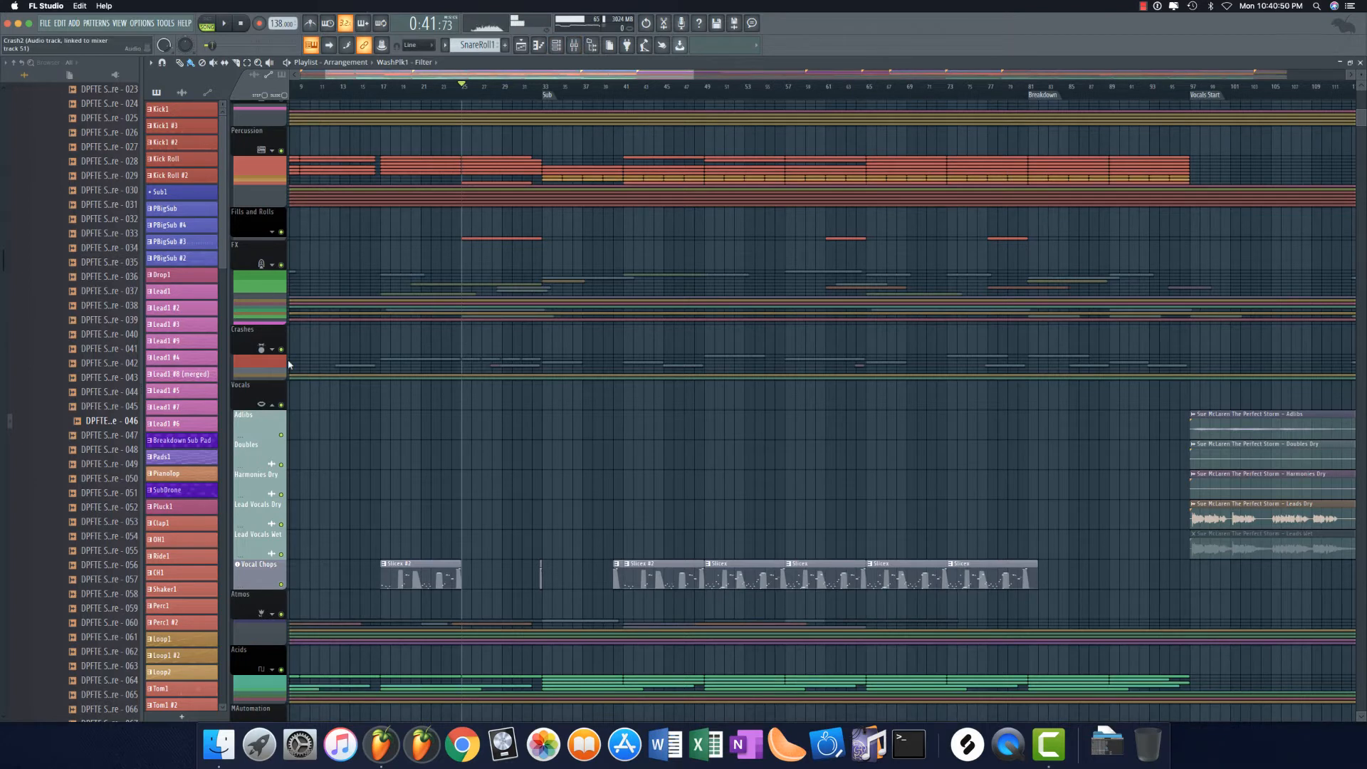
Step: Insert a new track above Adlibs in the Vocals group and make it a Slicex instrument track
right_click(252, 426)
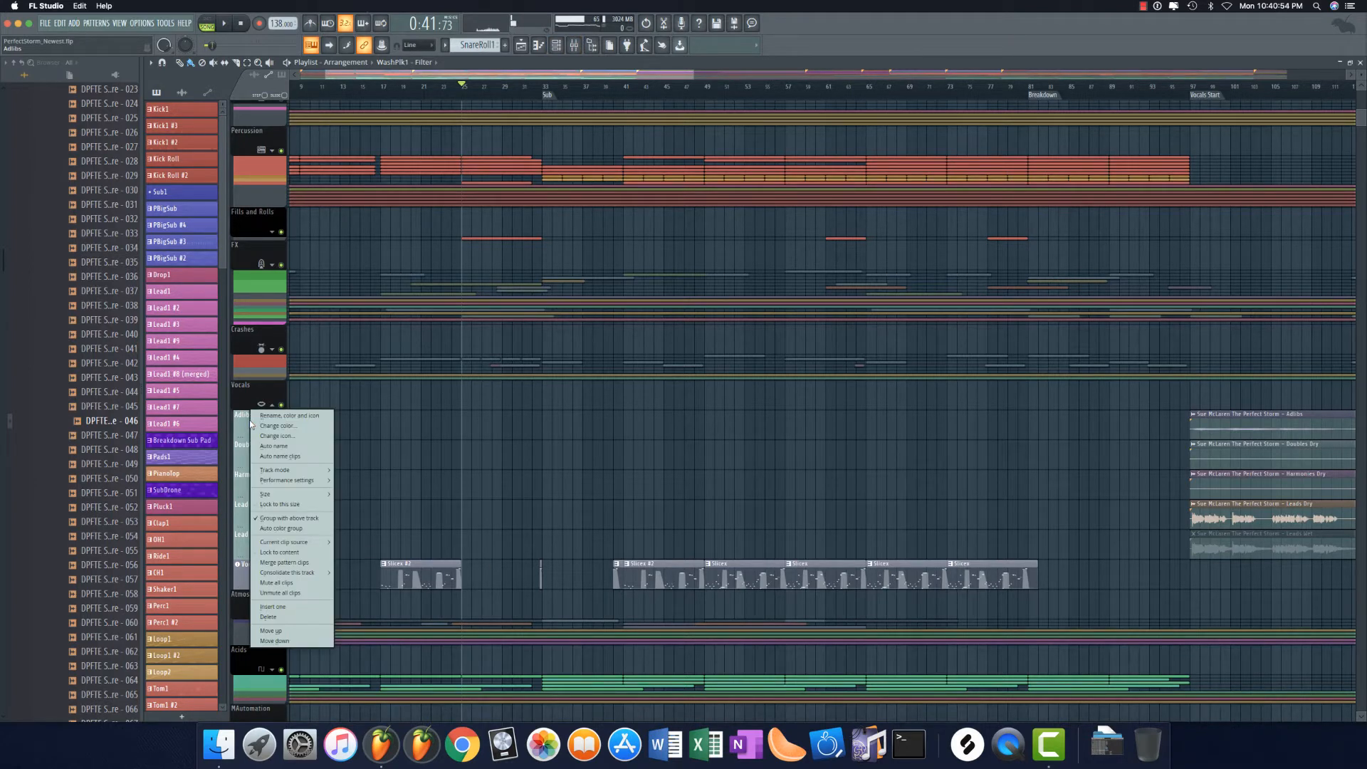
click(302, 607)
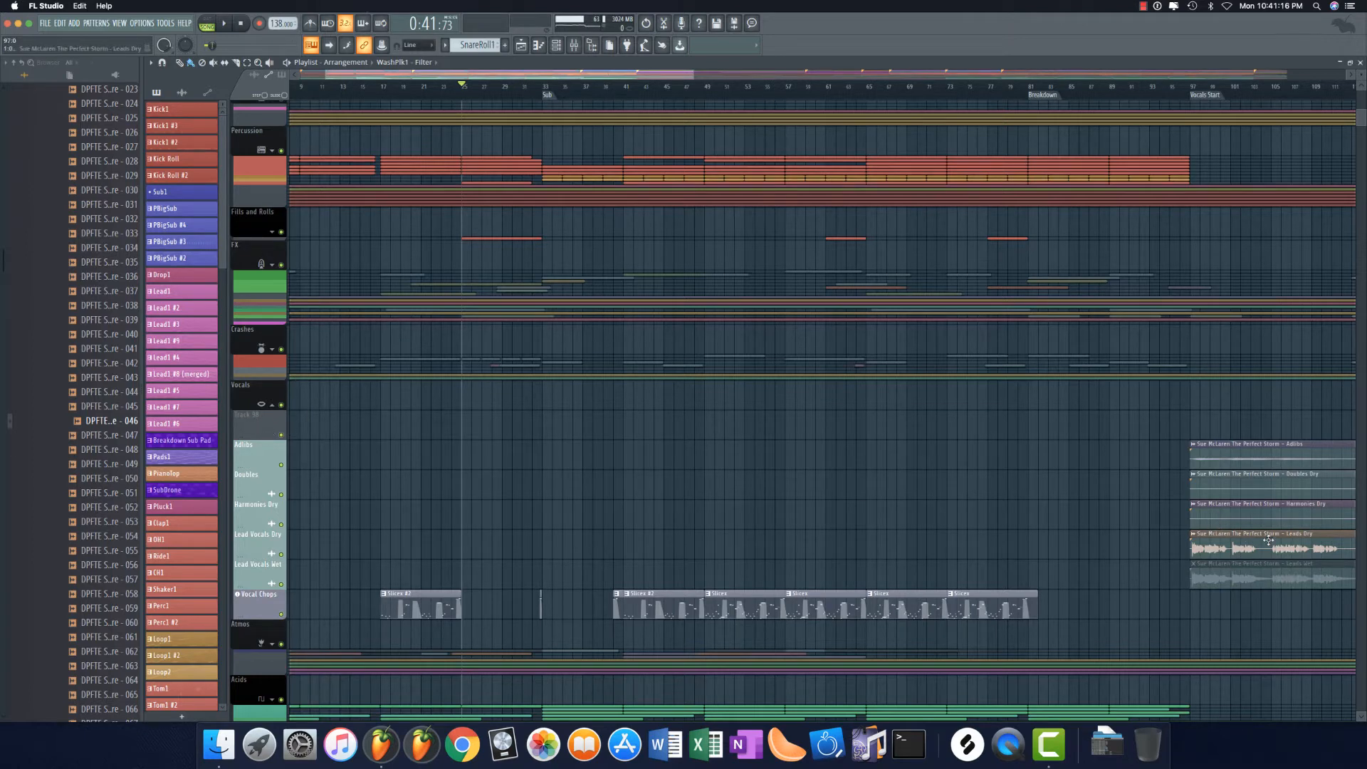
right_click(255, 426)
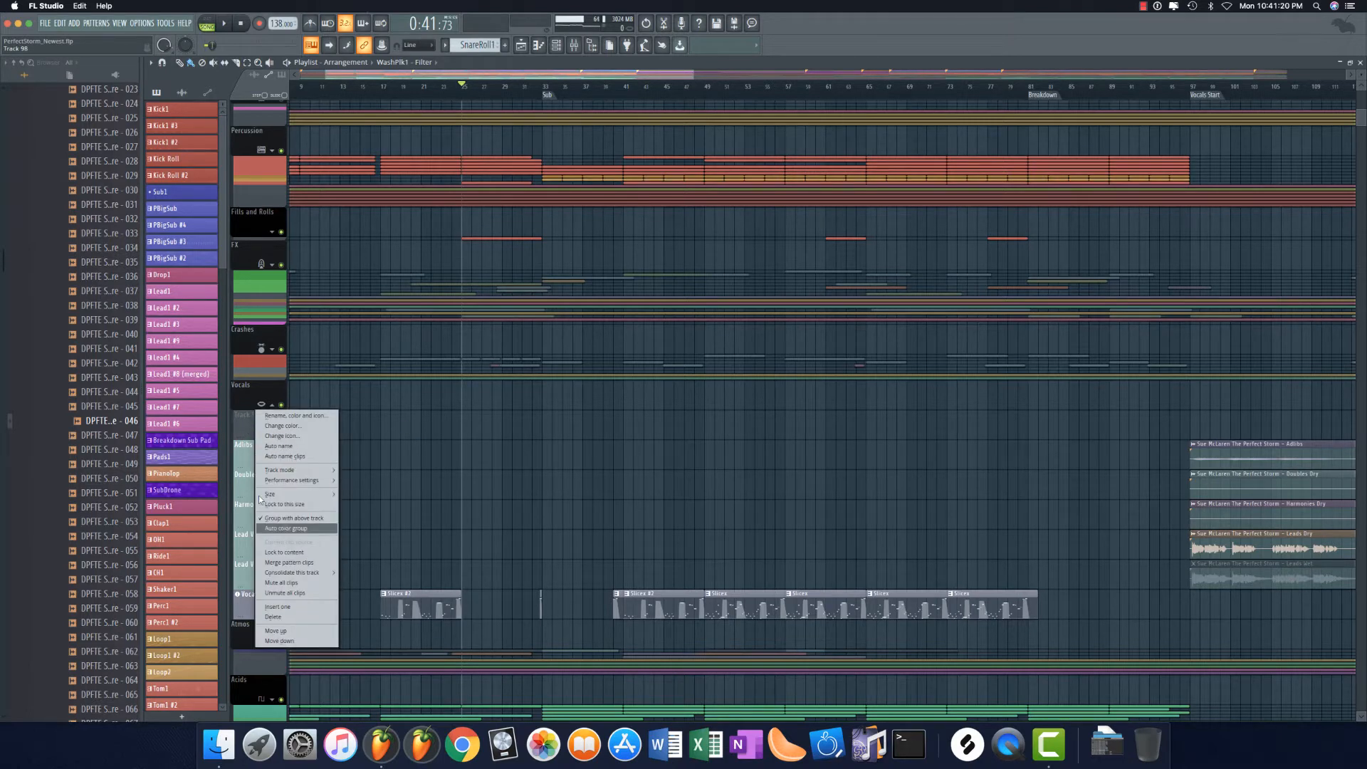
mouse_move(293, 472)
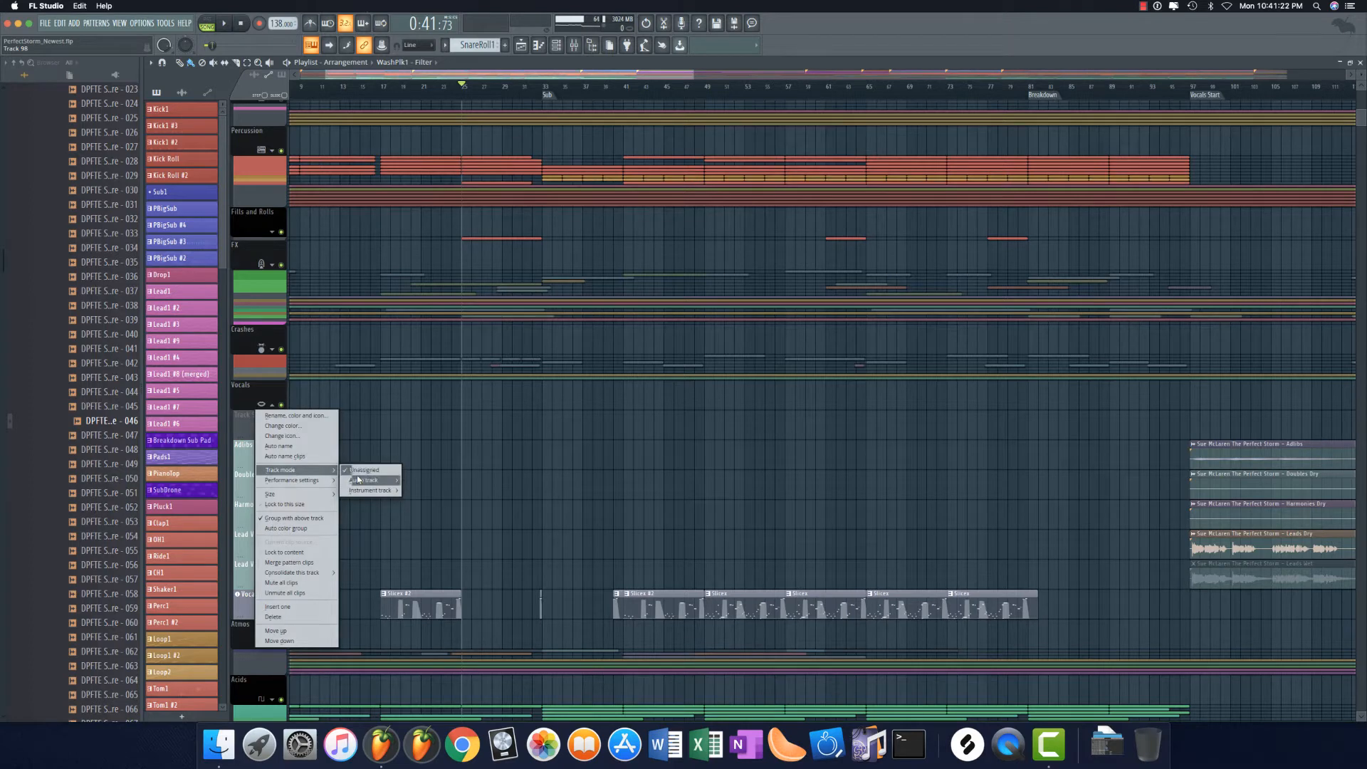
mouse_move(366, 494)
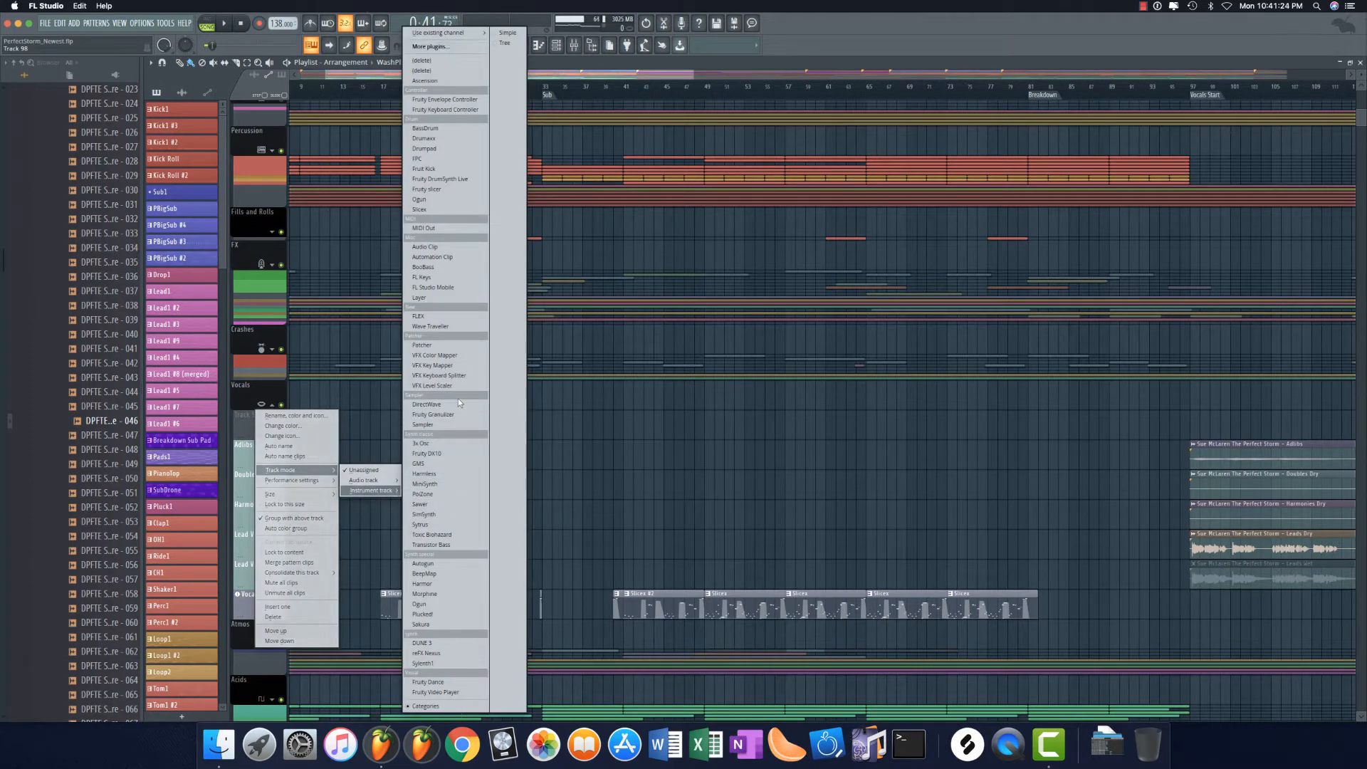
click(433, 212)
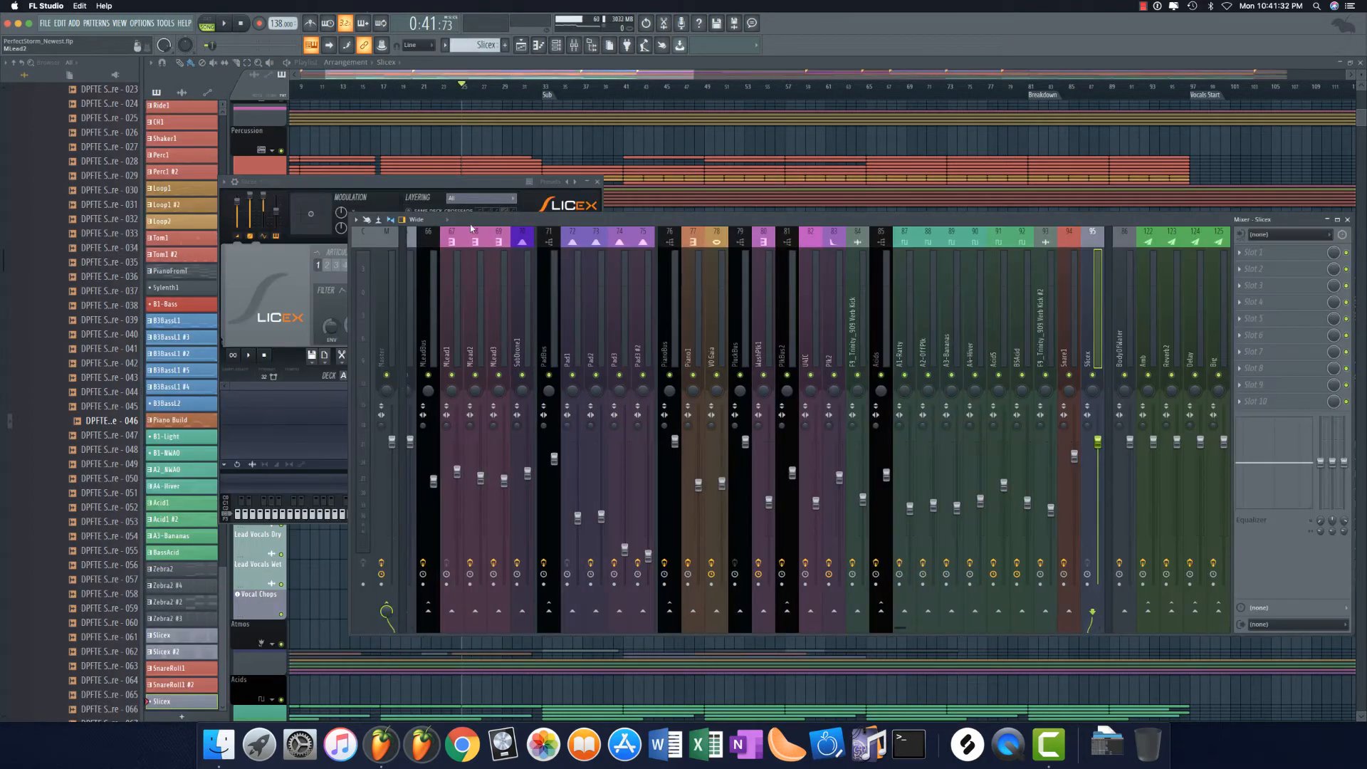
drag(404, 186, 559, 97)
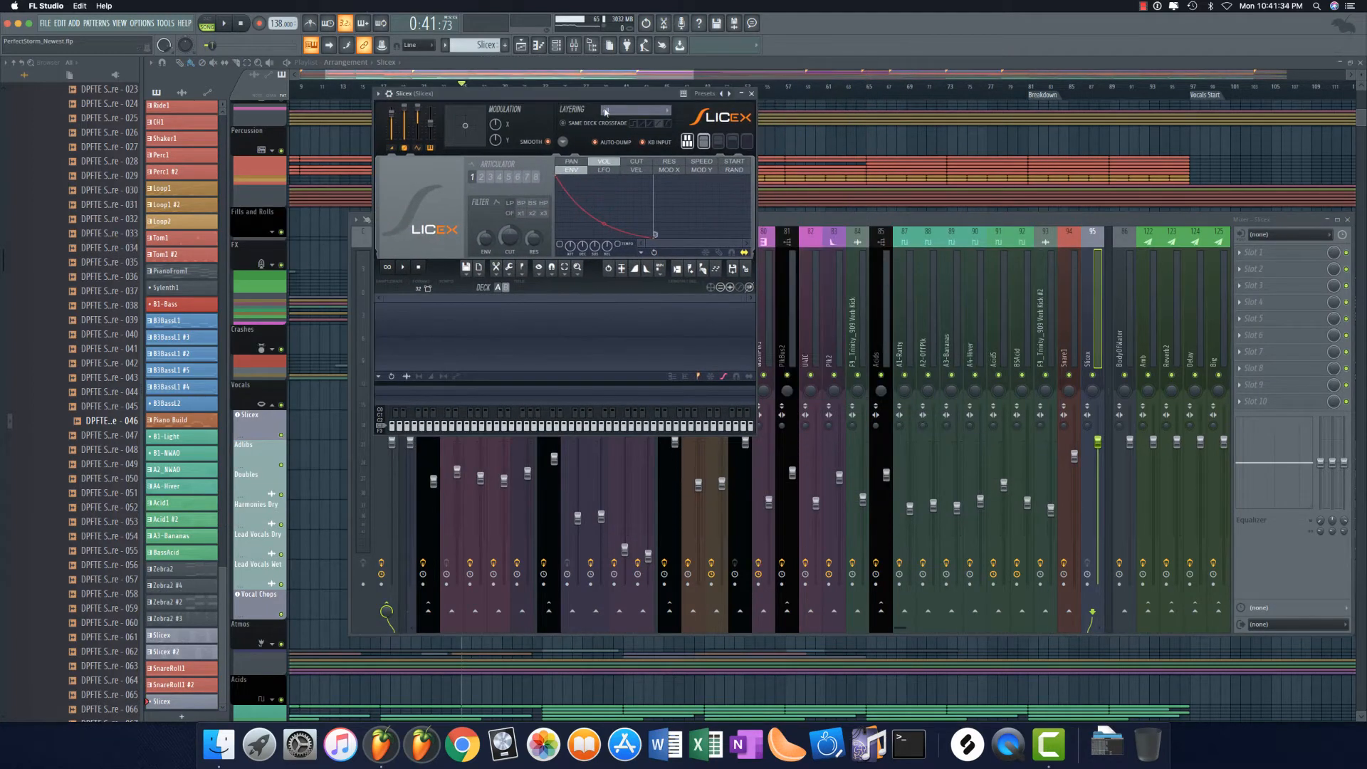
click(750, 94)
Step: Rename the new Slicex mixer track as Vocal Chops and check the name in the playlist and mixer
right_click(1088, 354)
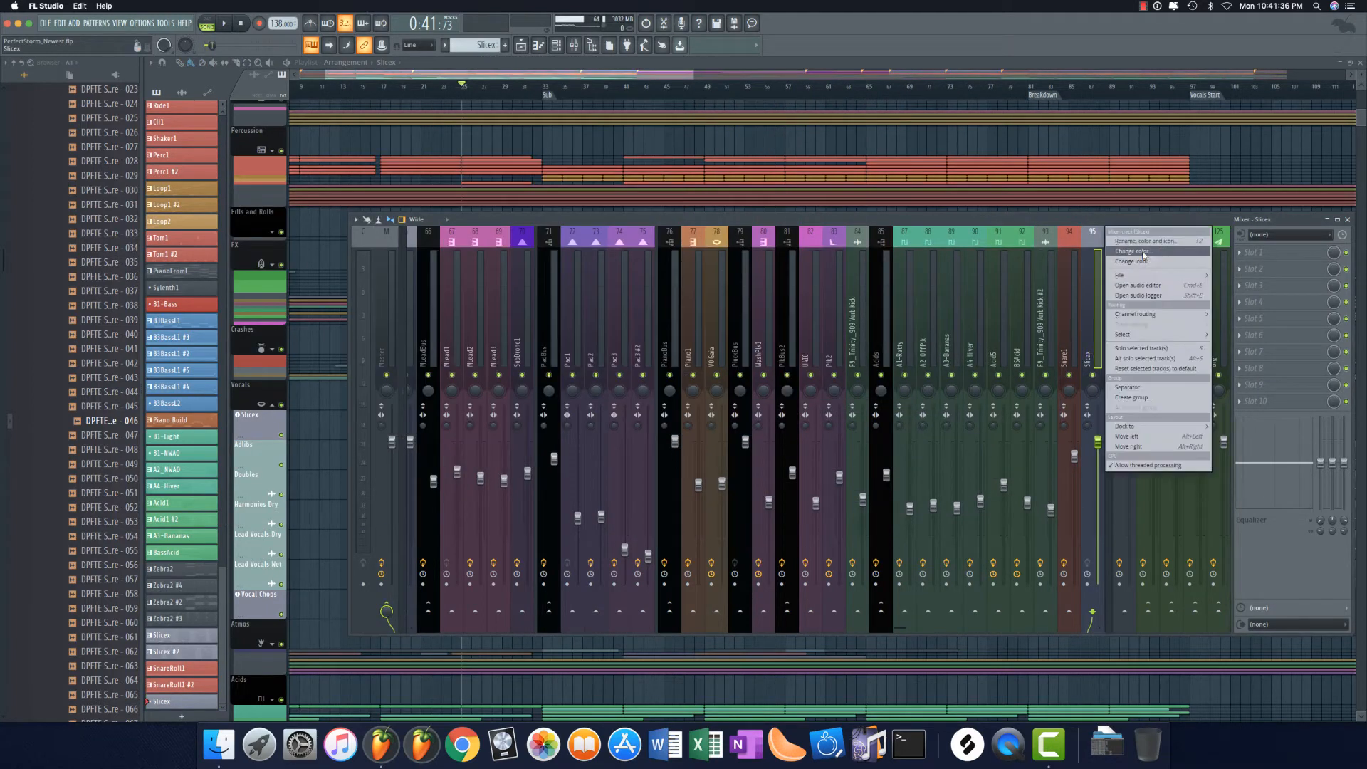
click(1142, 241)
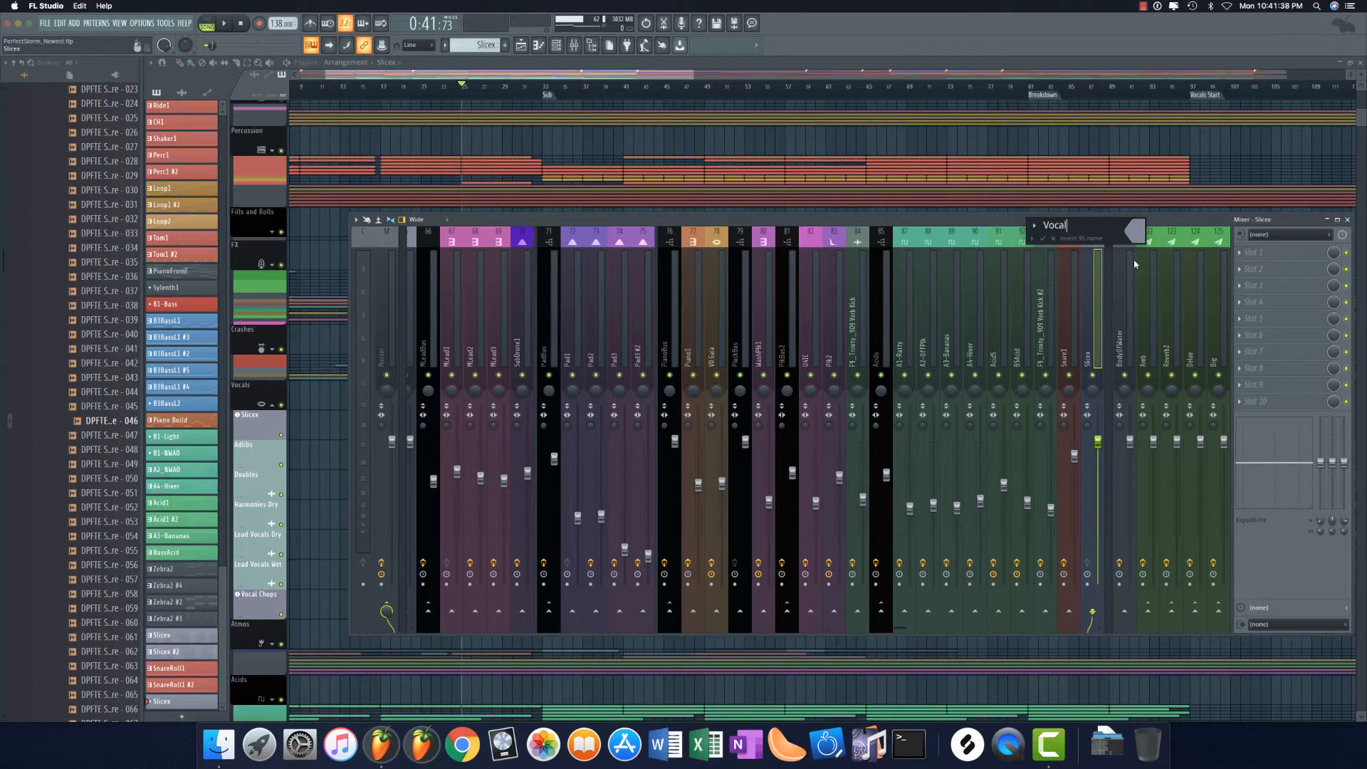
text(Vocal Chops)
key(Return)
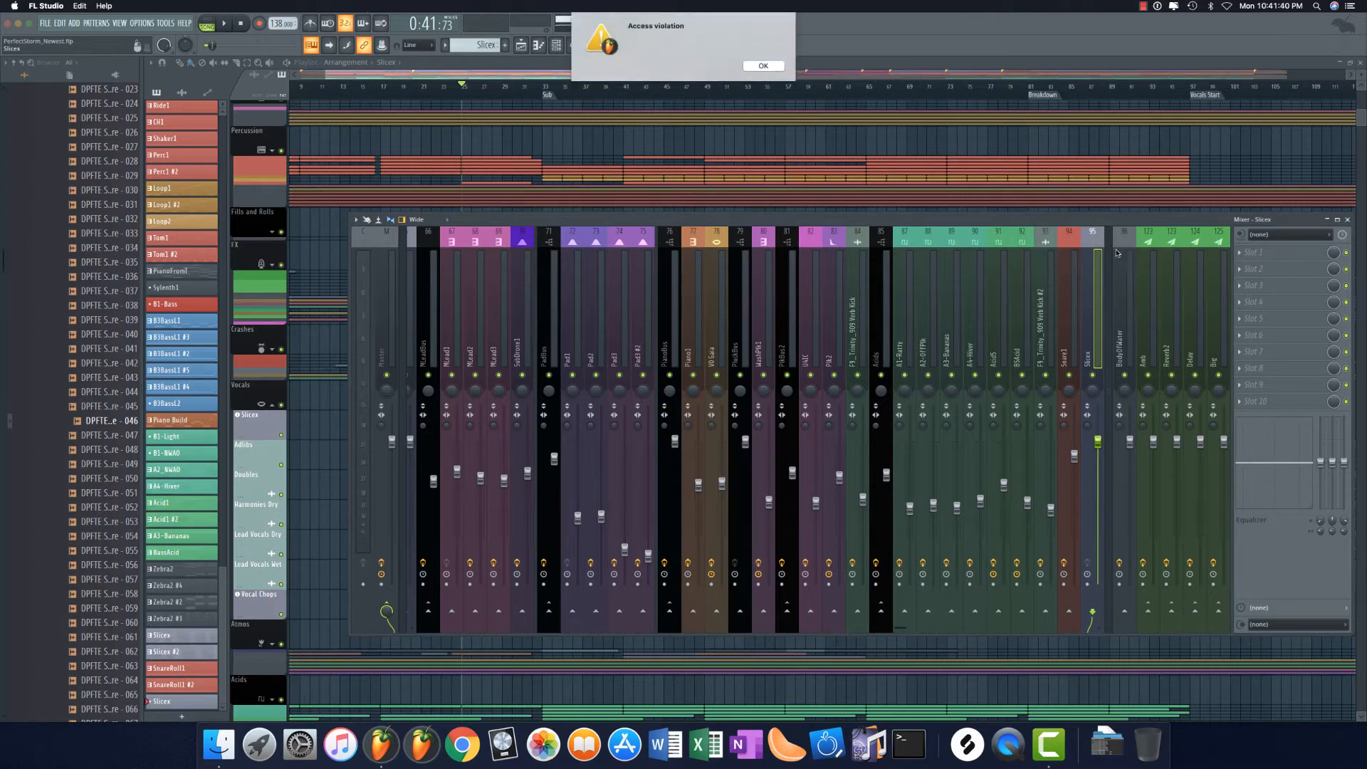
click(763, 66)
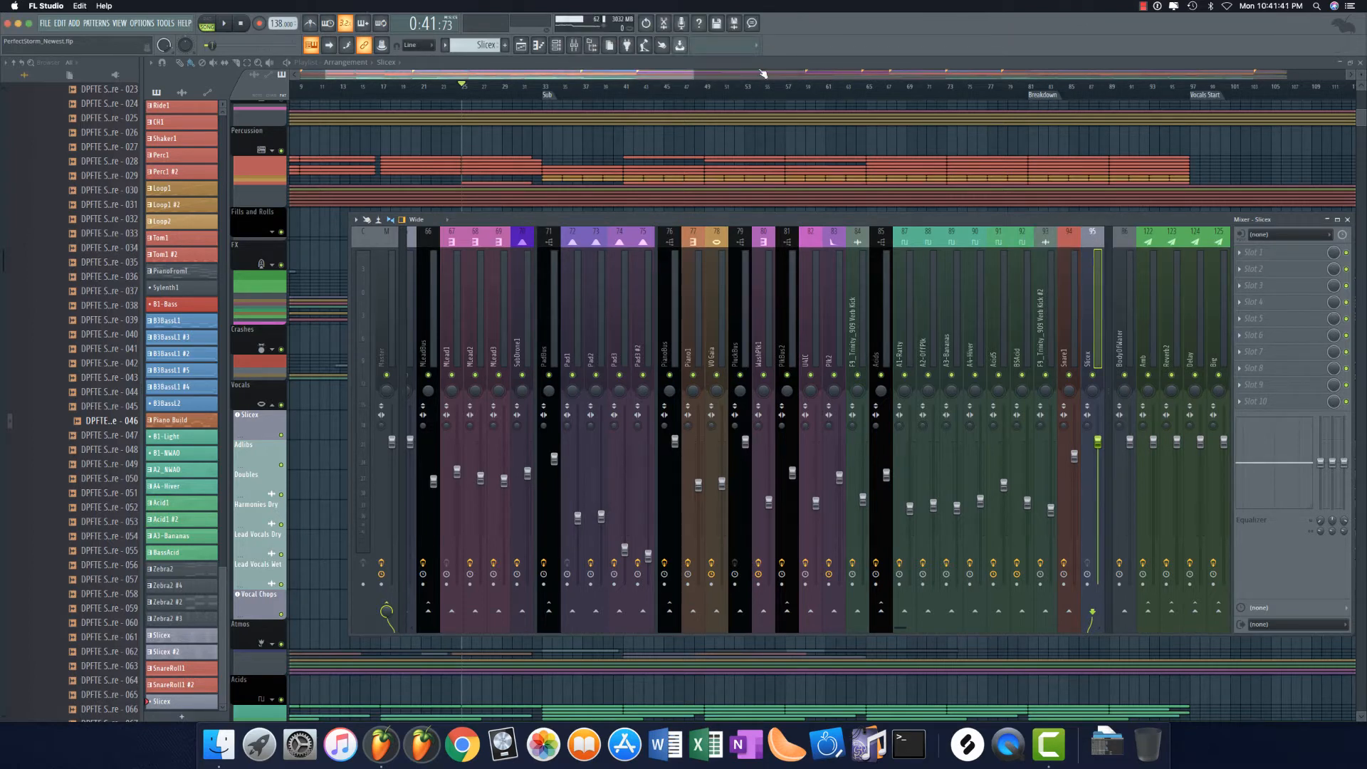
right_click(288, 413)
click(249, 420)
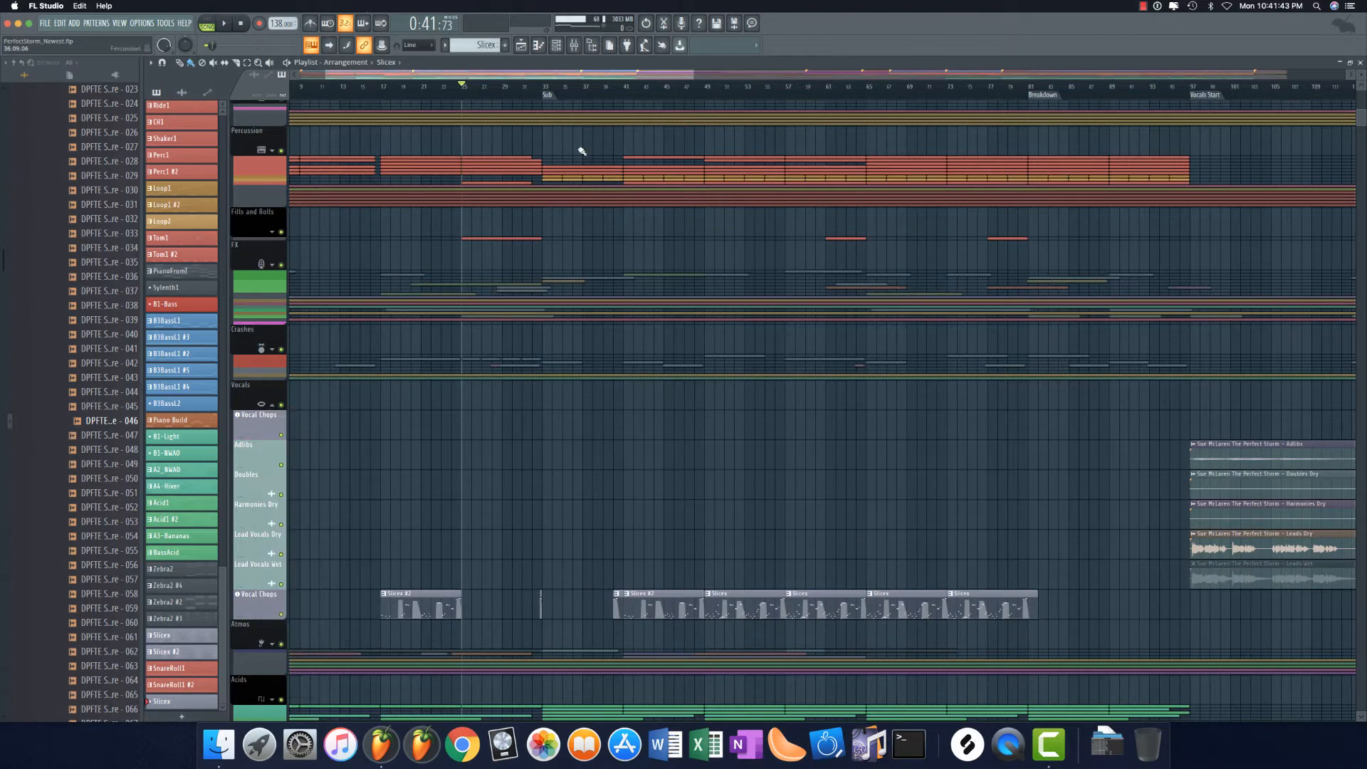
click(577, 46)
click(1086, 267)
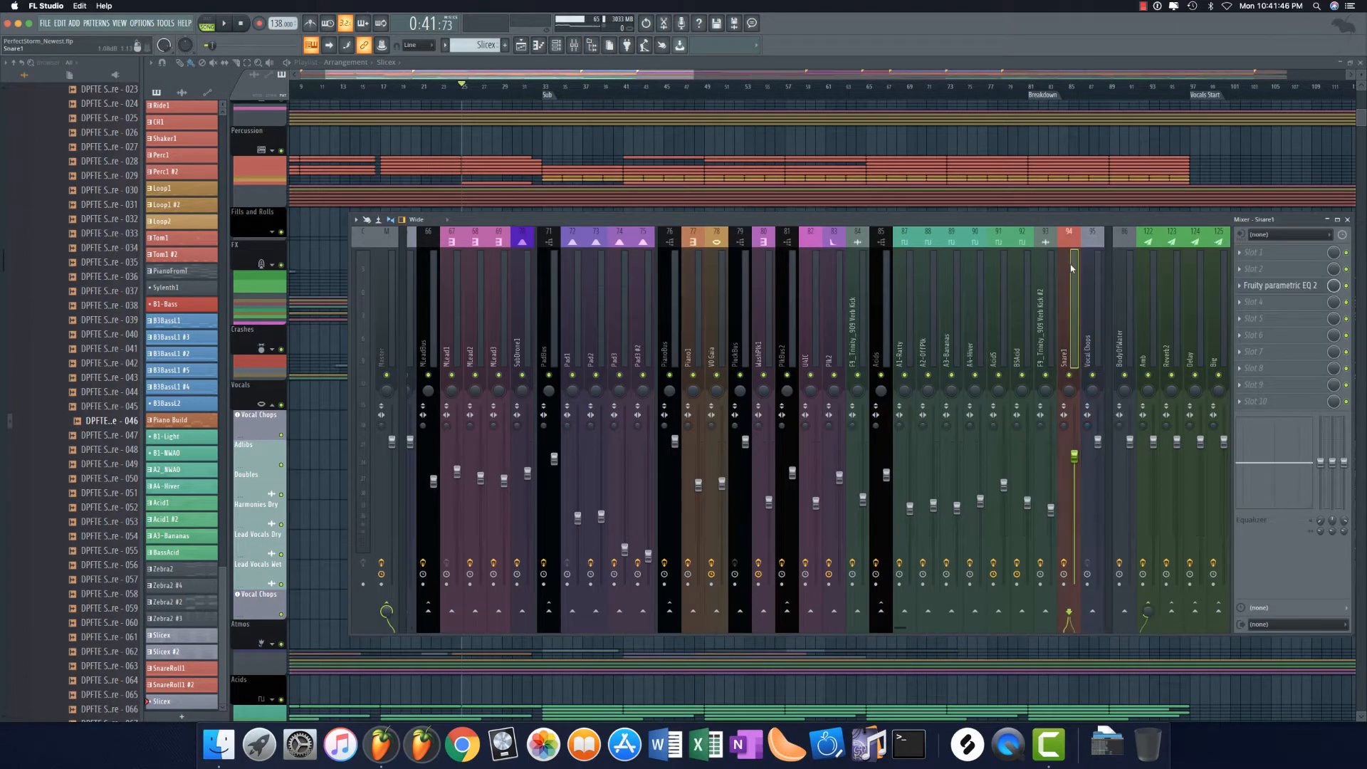
Step: Try to load the Leads Dry vocal sample from its clip settings into the new Vocal Chops Slicex track
double_click(266, 422)
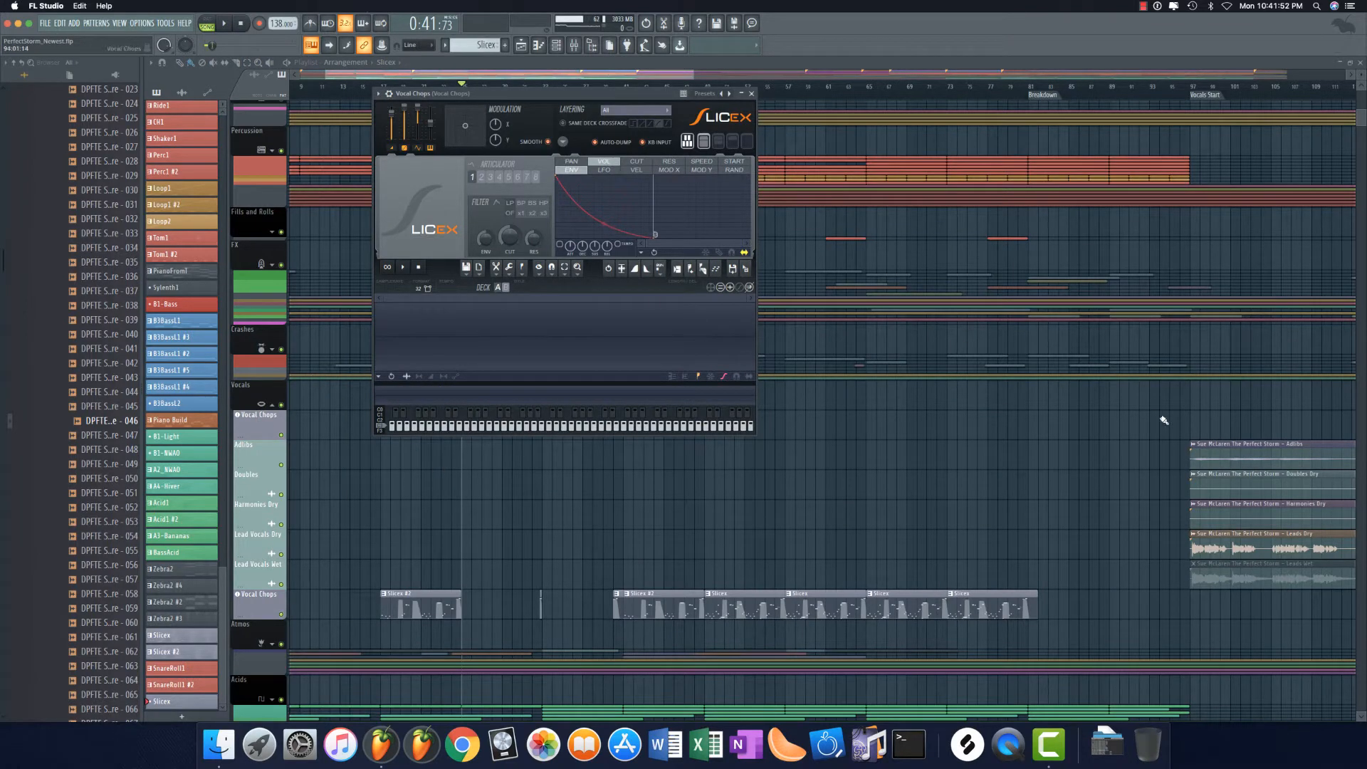
double_click(1215, 541)
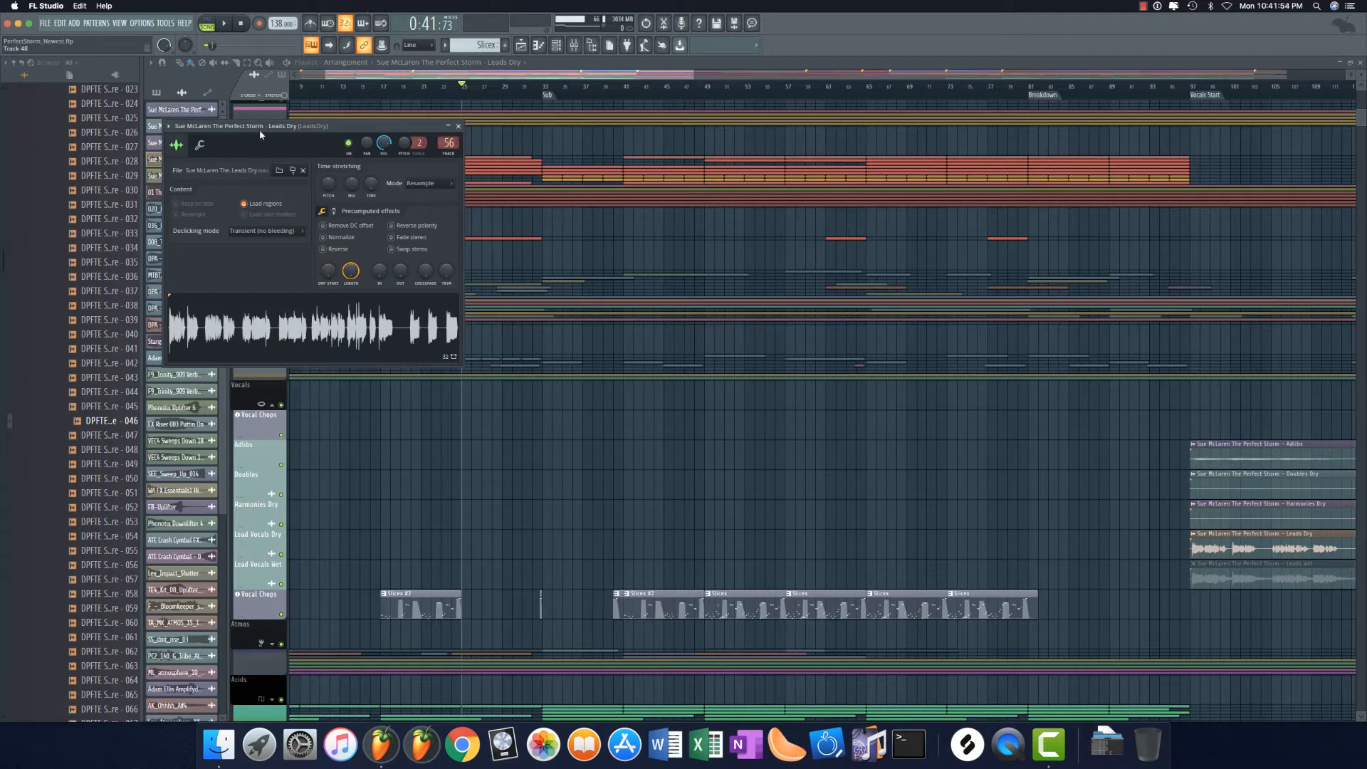
drag(260, 134, 813, 210)
drag(824, 401, 255, 420)
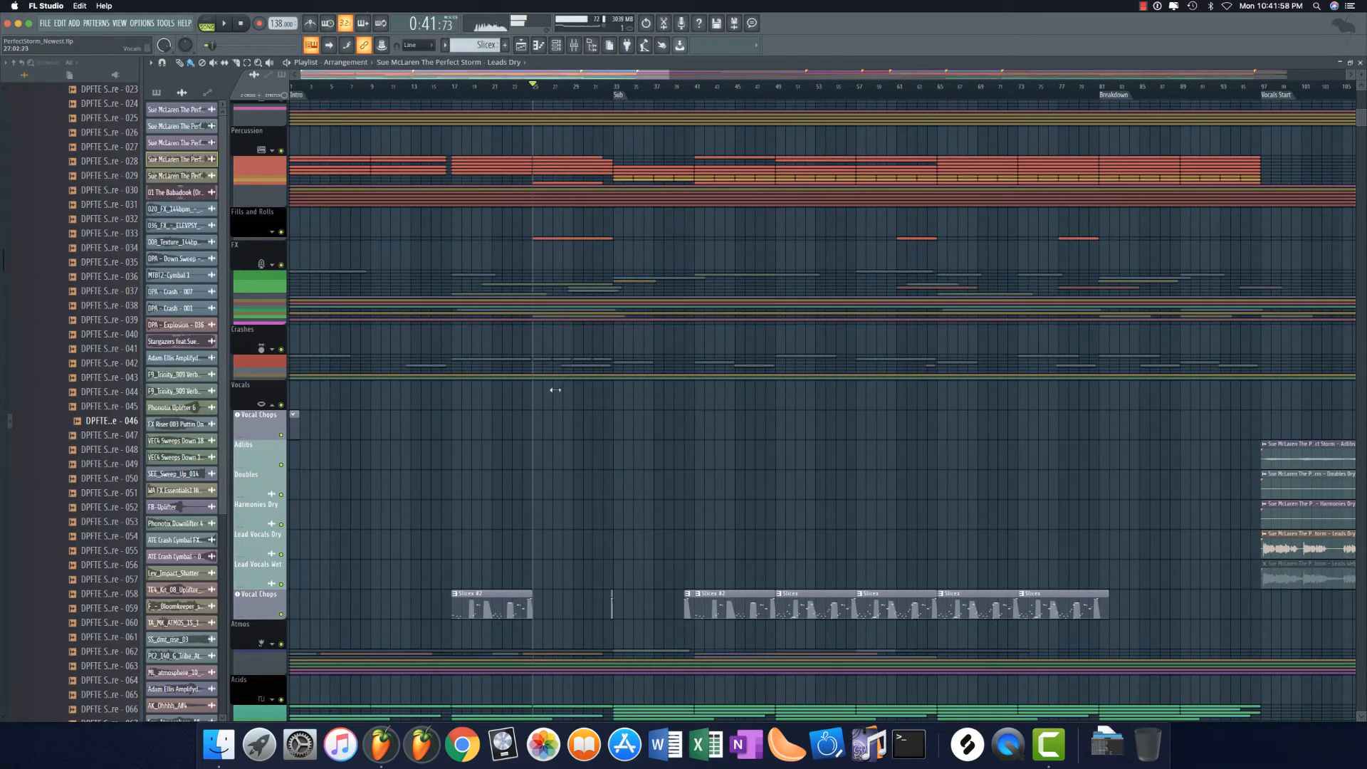
Step: Load the Leads Dry vocal sample from its clip settings into the Vocal Chops Slicex channel, close the clip settings, and stop playback
click(260, 430)
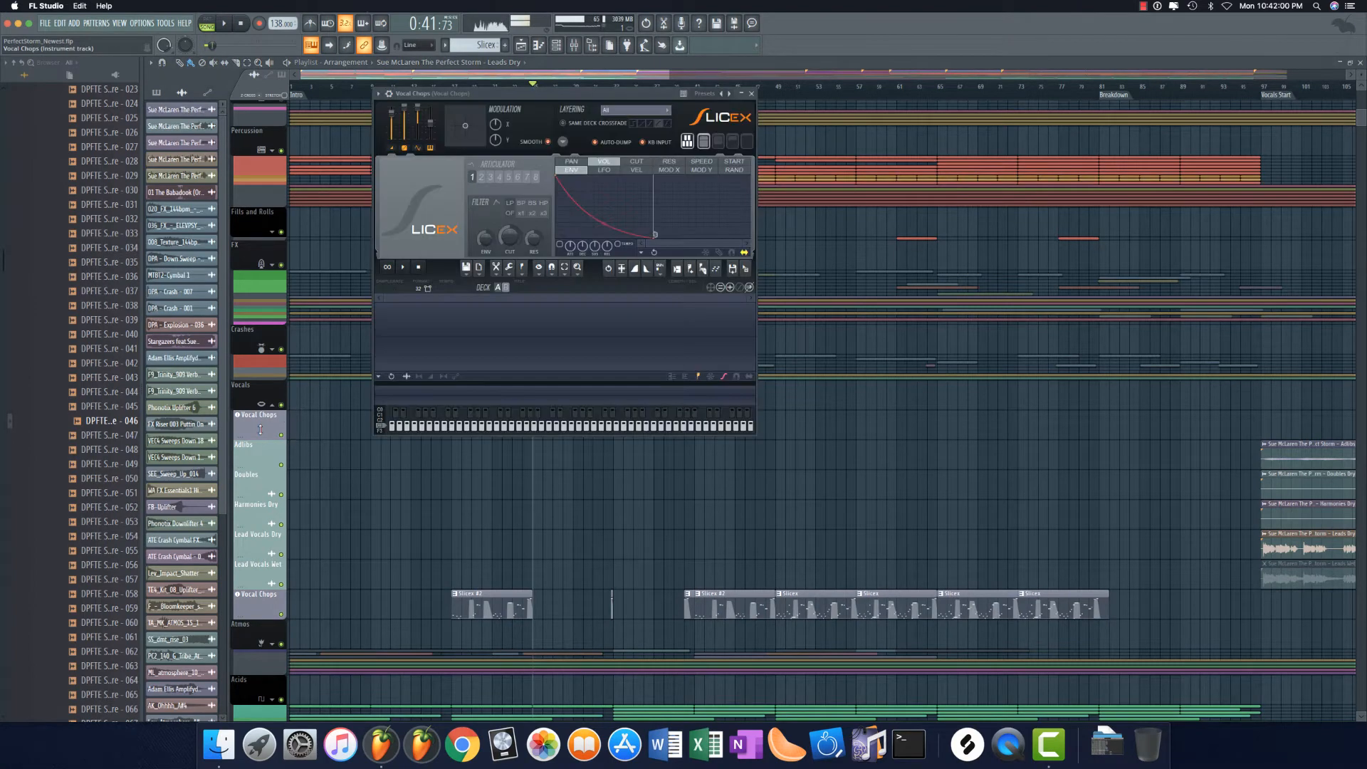
click(556, 47)
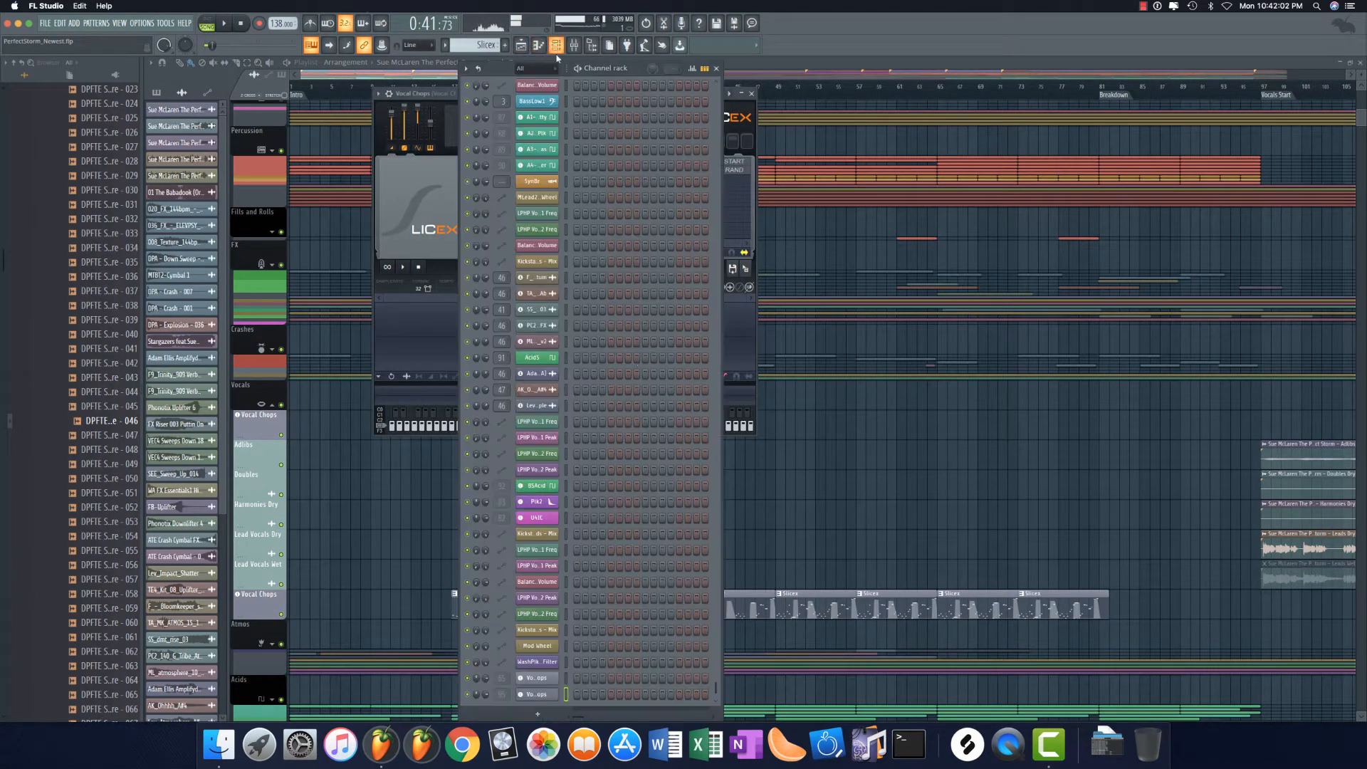
double_click(1288, 544)
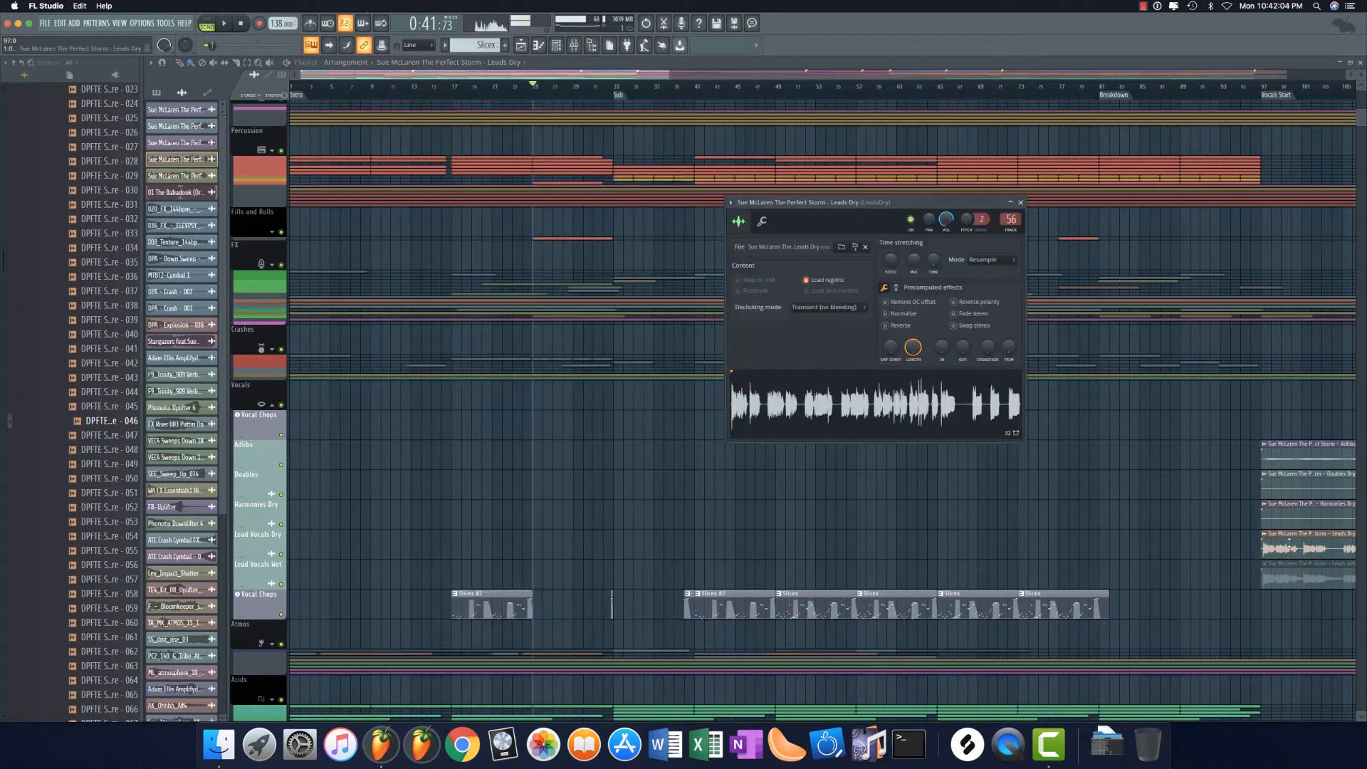
click(556, 47)
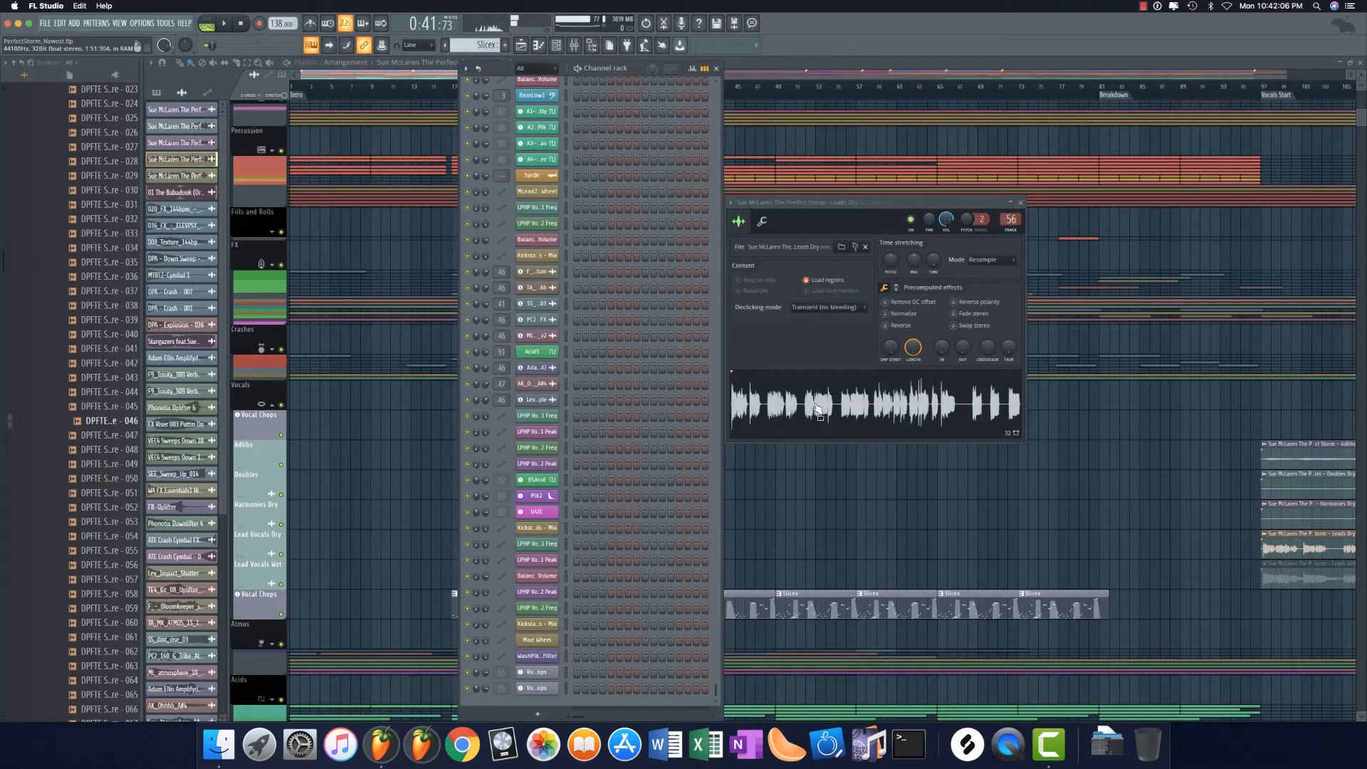
drag(817, 408, 539, 692)
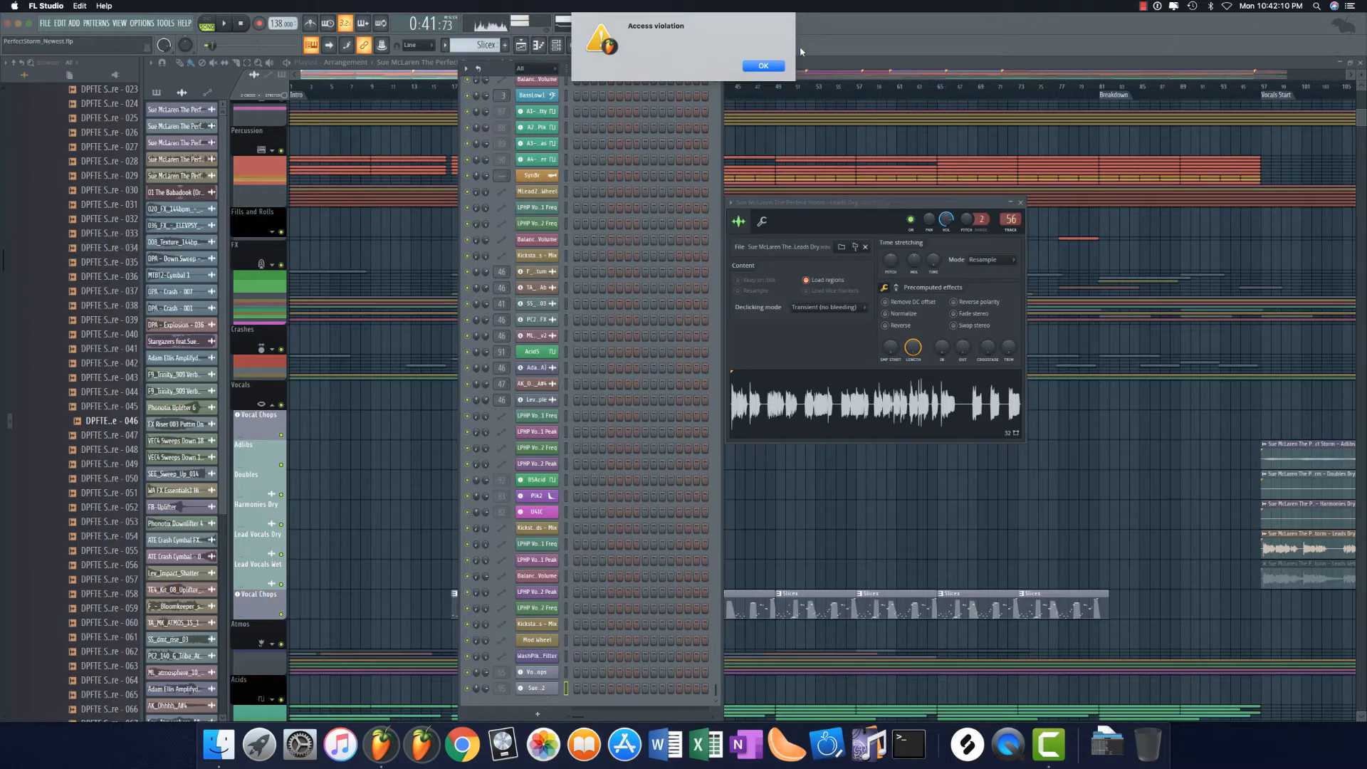
click(763, 66)
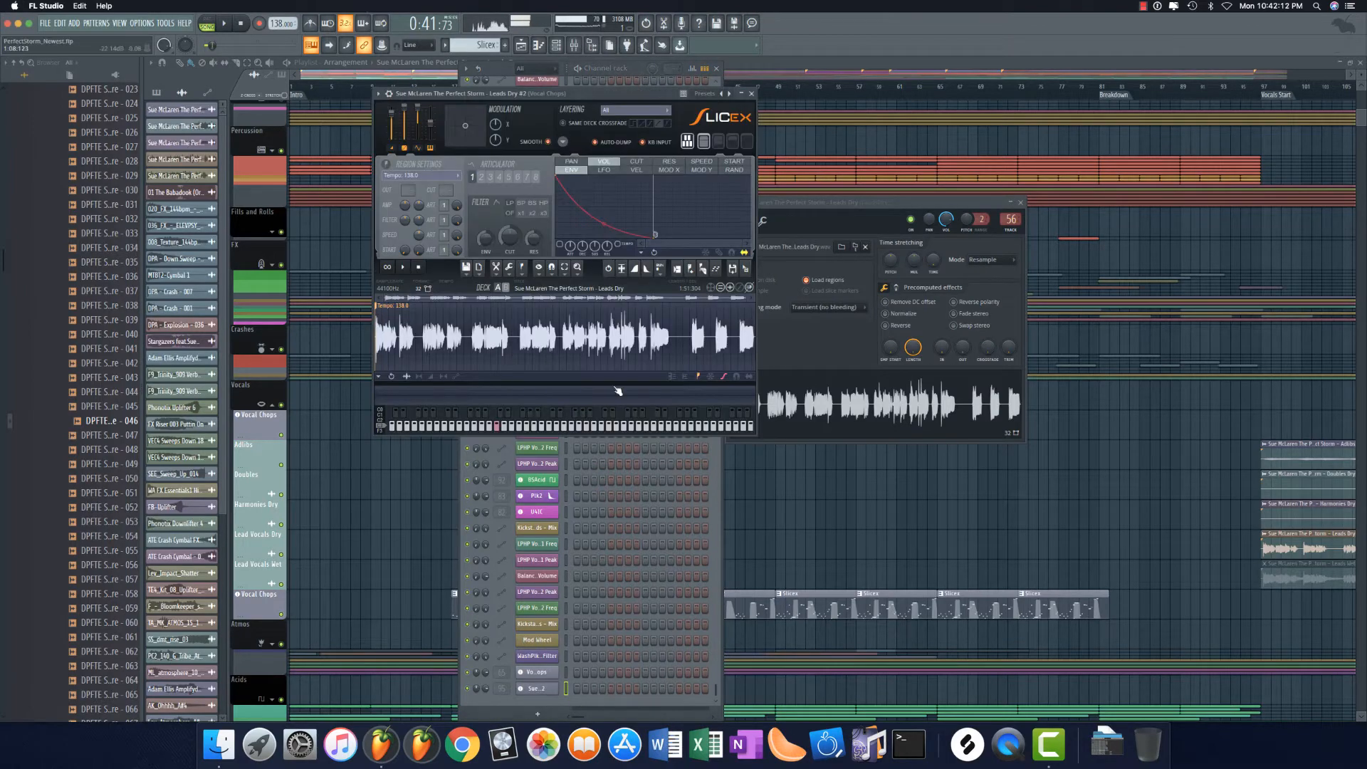
drag(555, 91, 466, 248)
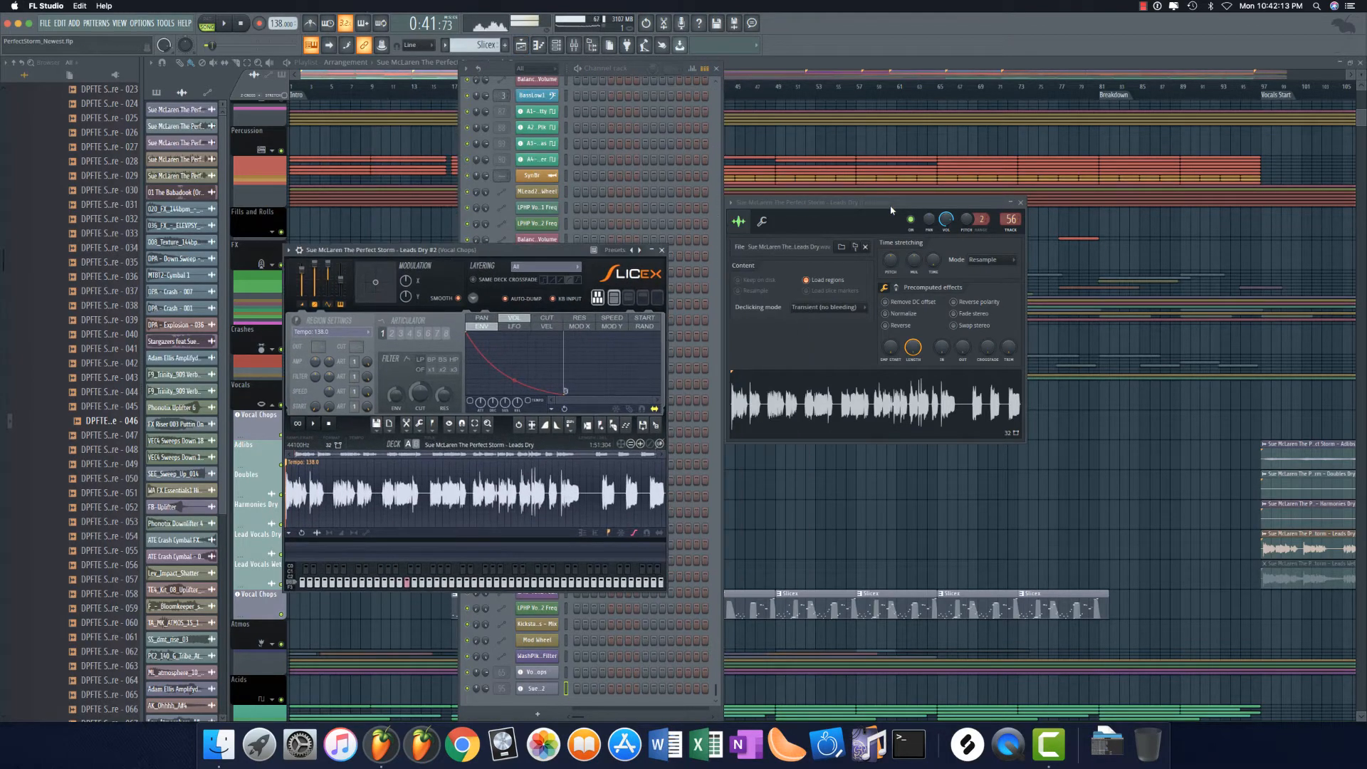
click(1020, 202)
click(242, 25)
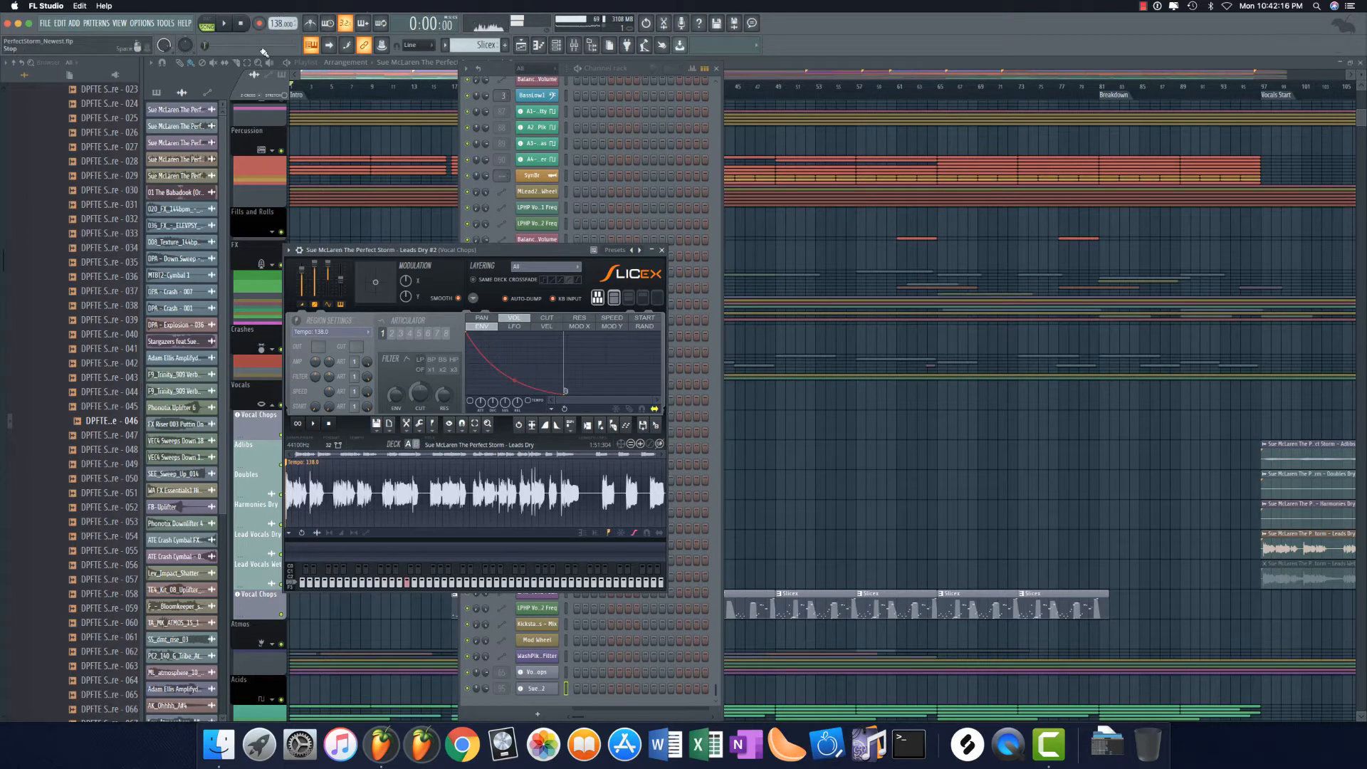
drag(519, 256, 635, 260)
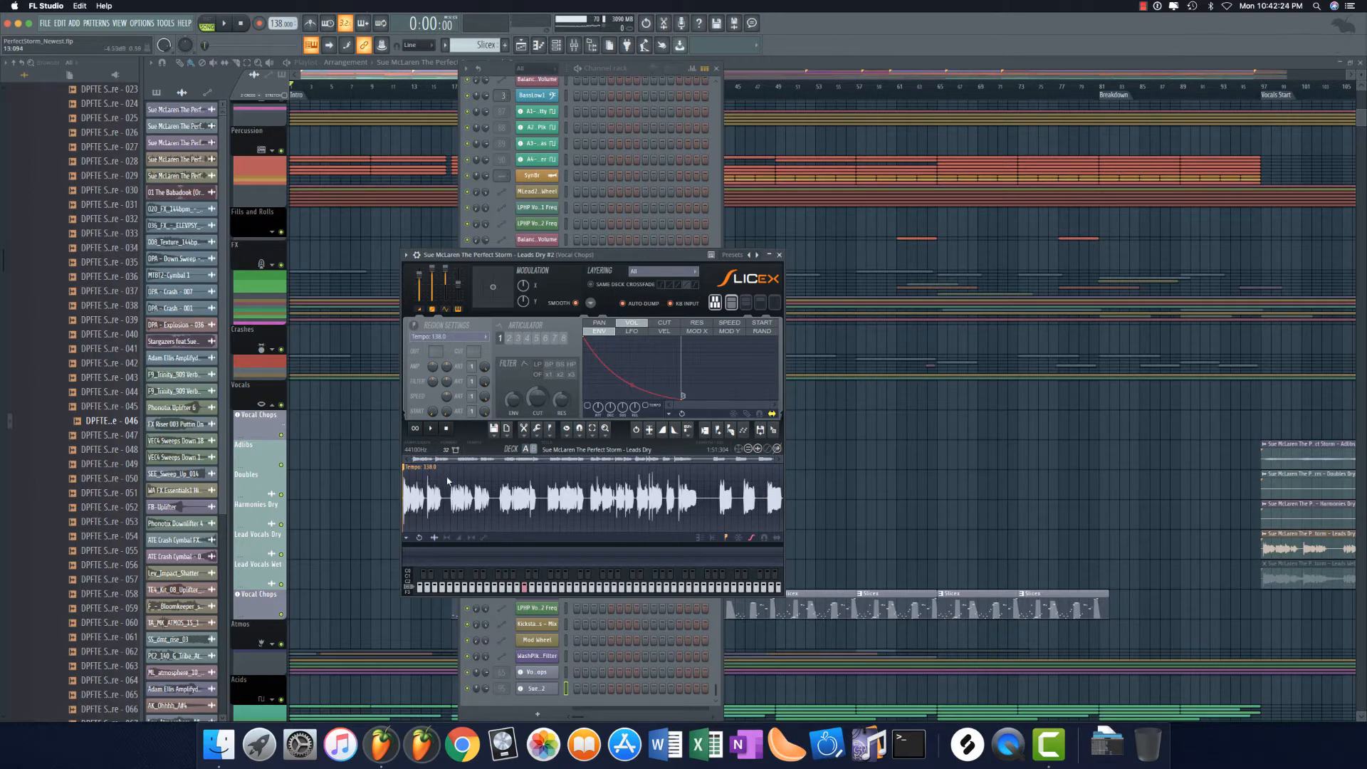
Step: Slice the loaded Leads Dry vocal in Slicex with dull auto-slicing and close the Slicex window
click(733, 432)
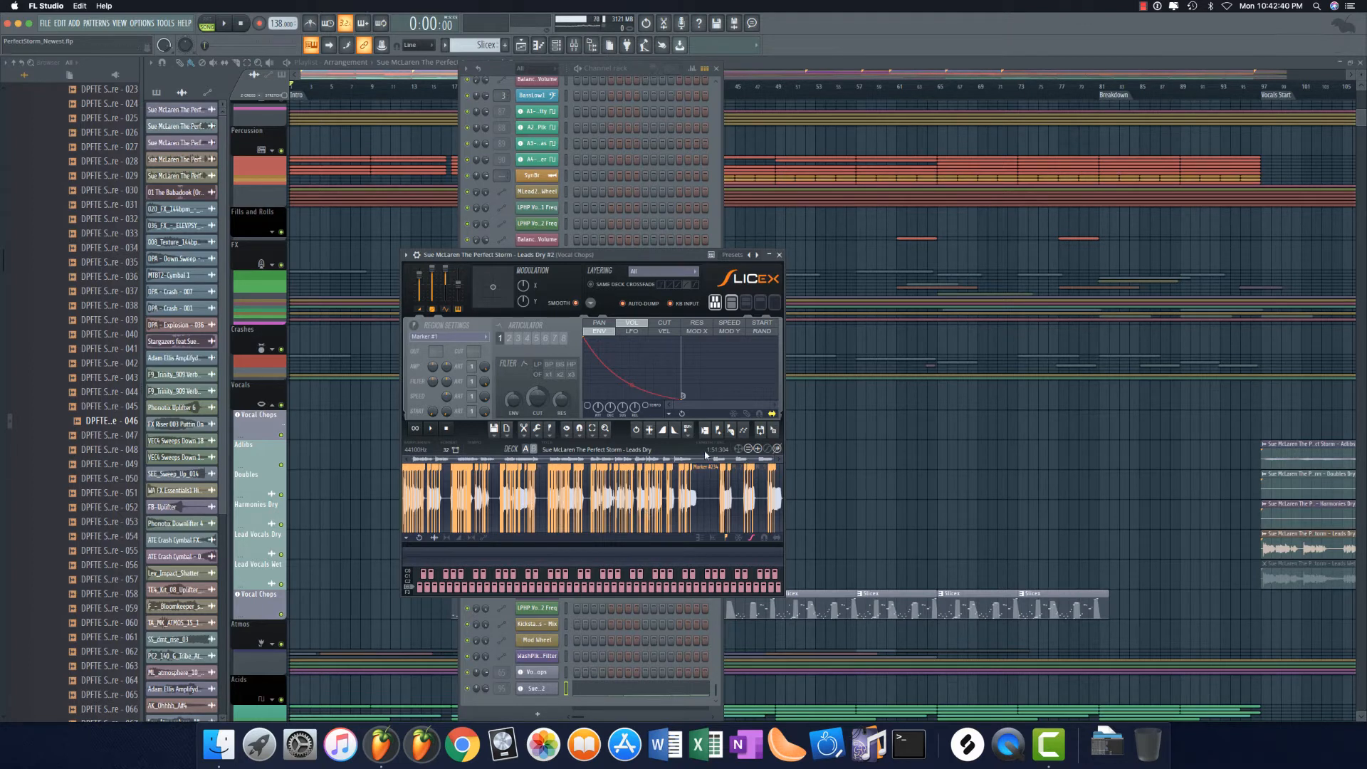
click(733, 435)
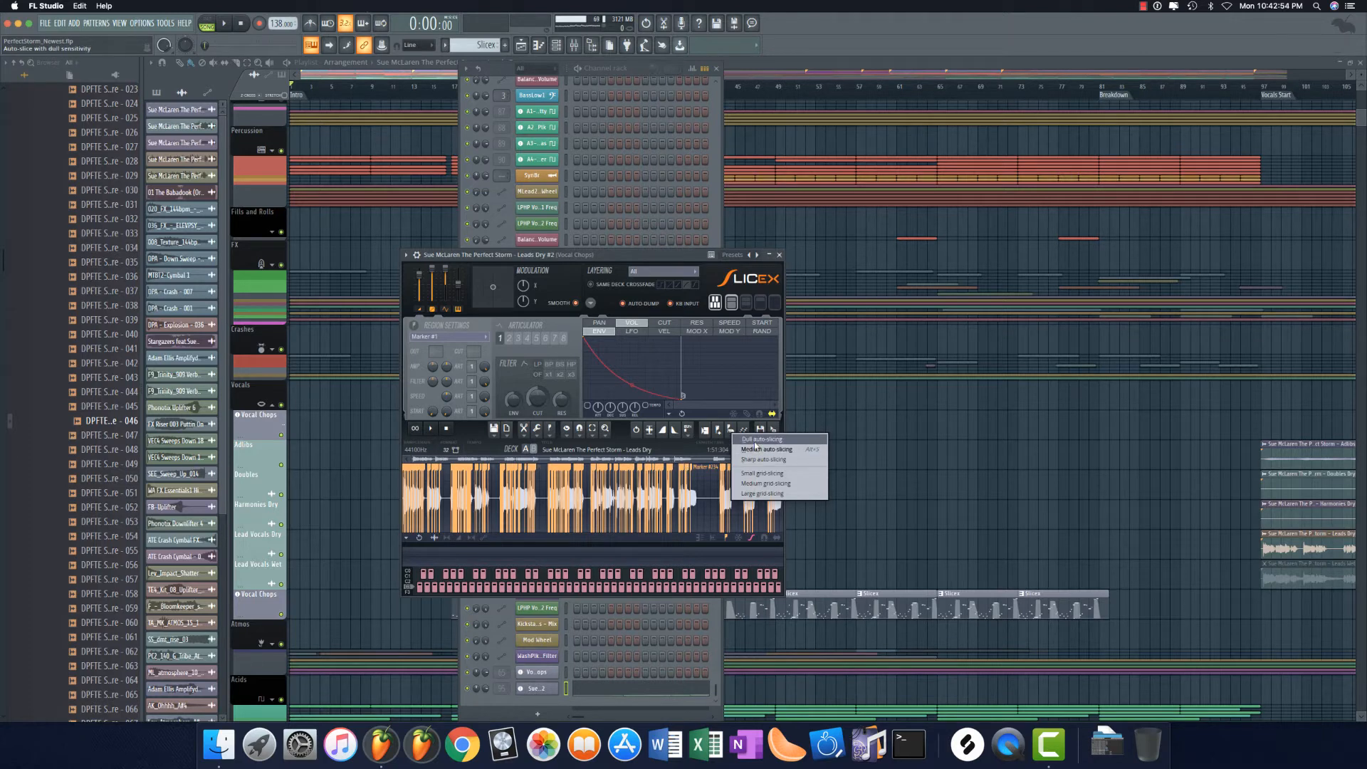
click(756, 440)
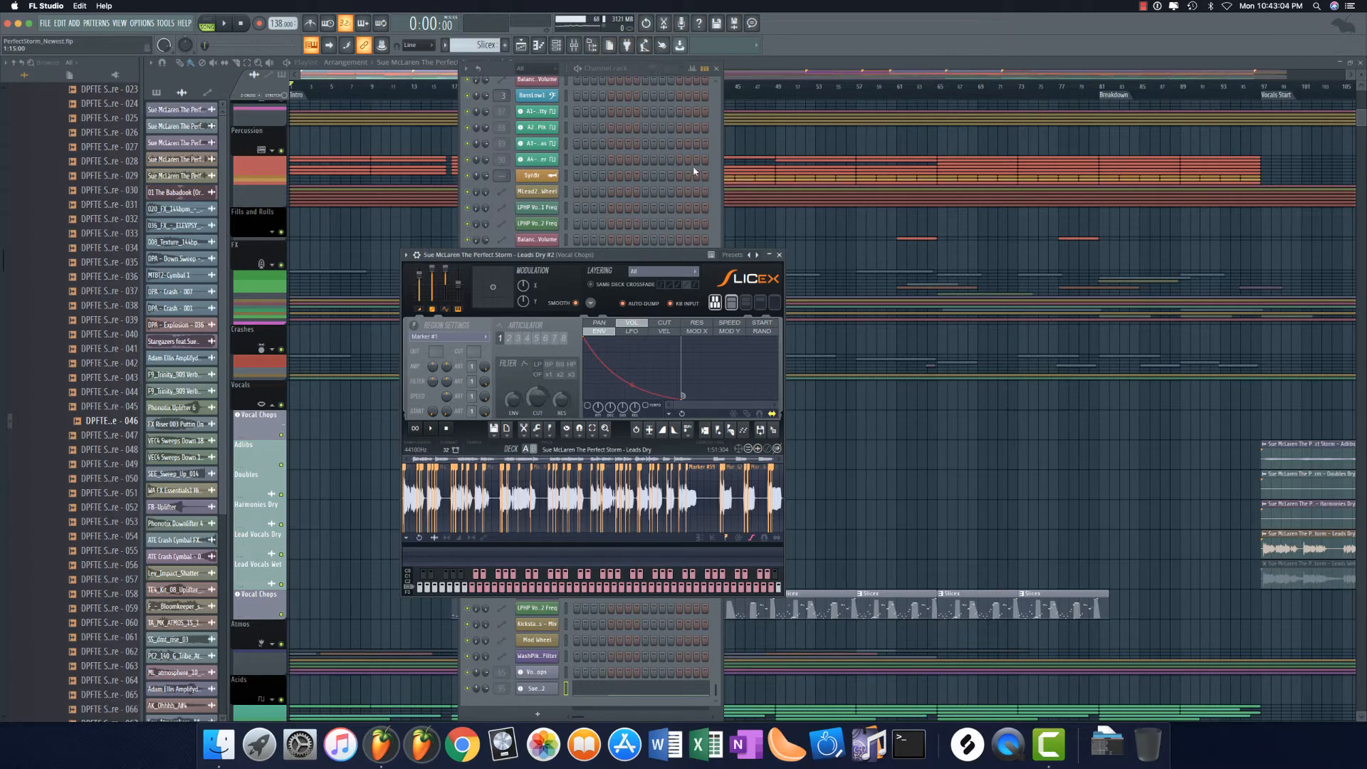
click(779, 255)
click(536, 688)
click(779, 255)
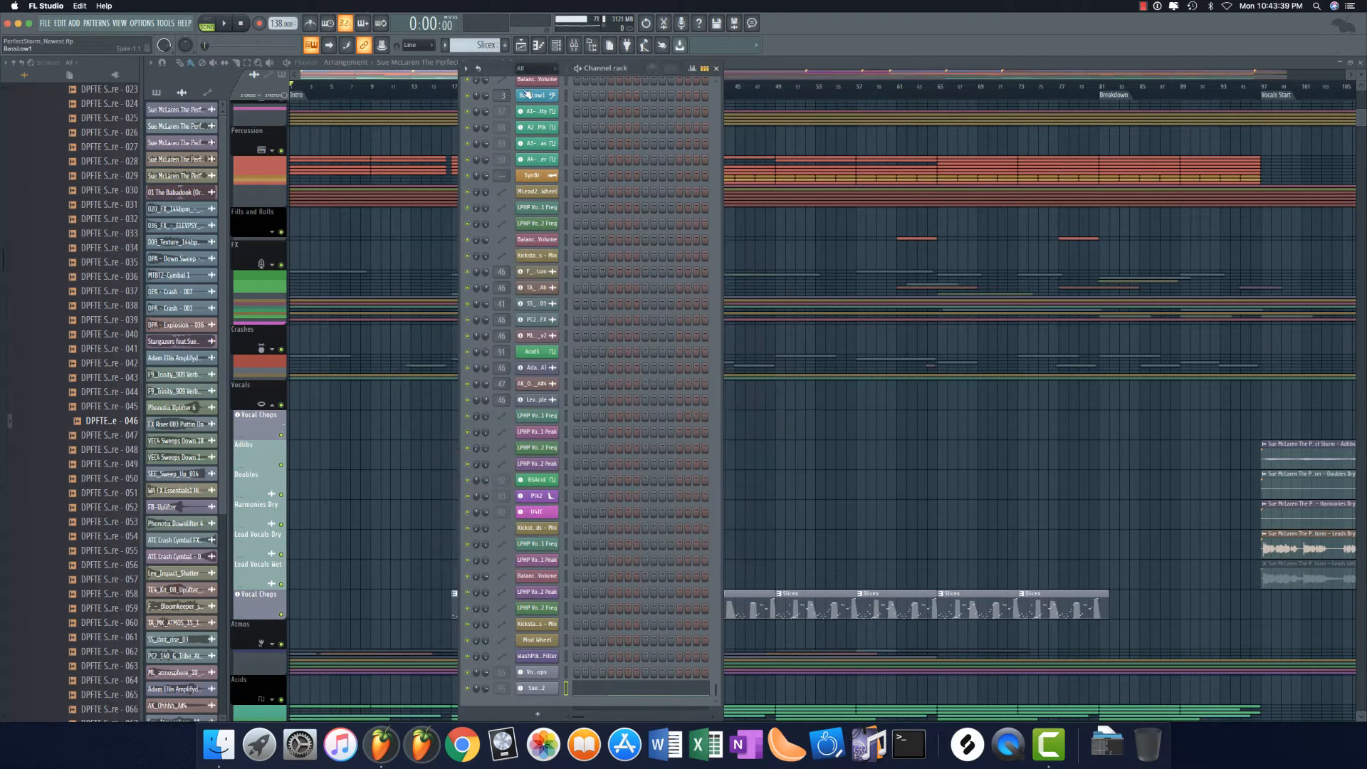
Step: Copy the Fruity delay 2 effect with its settings from the Delay send track to the Vocal Chops mixer track
click(573, 45)
drag(1069, 220, 852, 212)
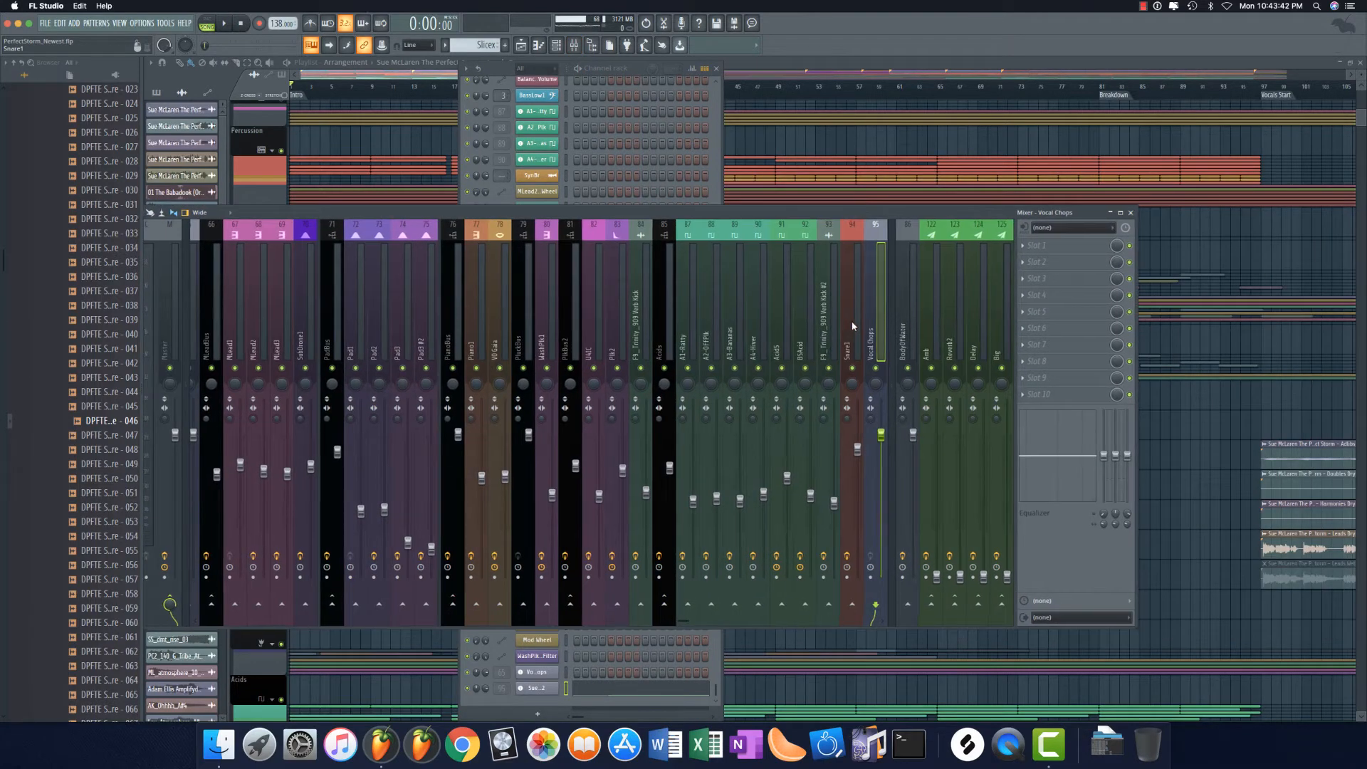
scroll(857, 323, down, 4)
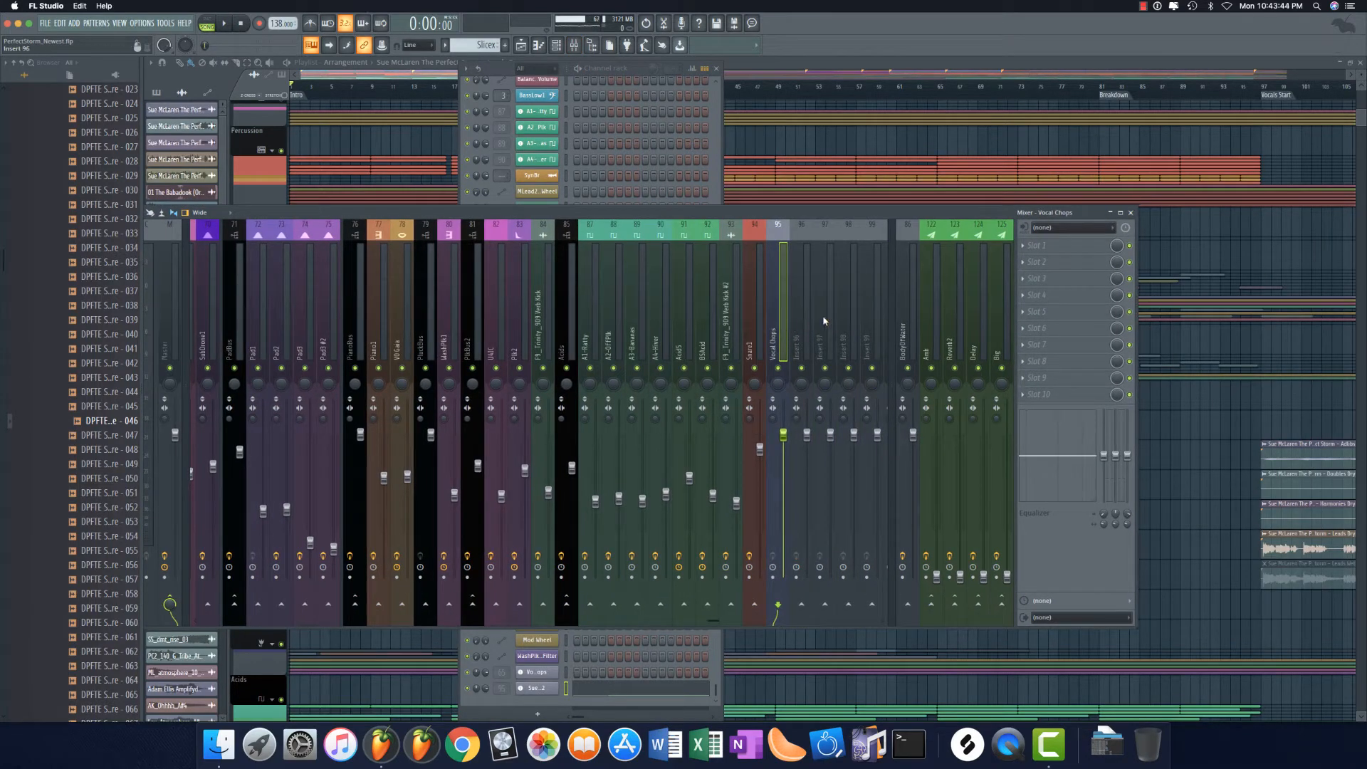
click(974, 307)
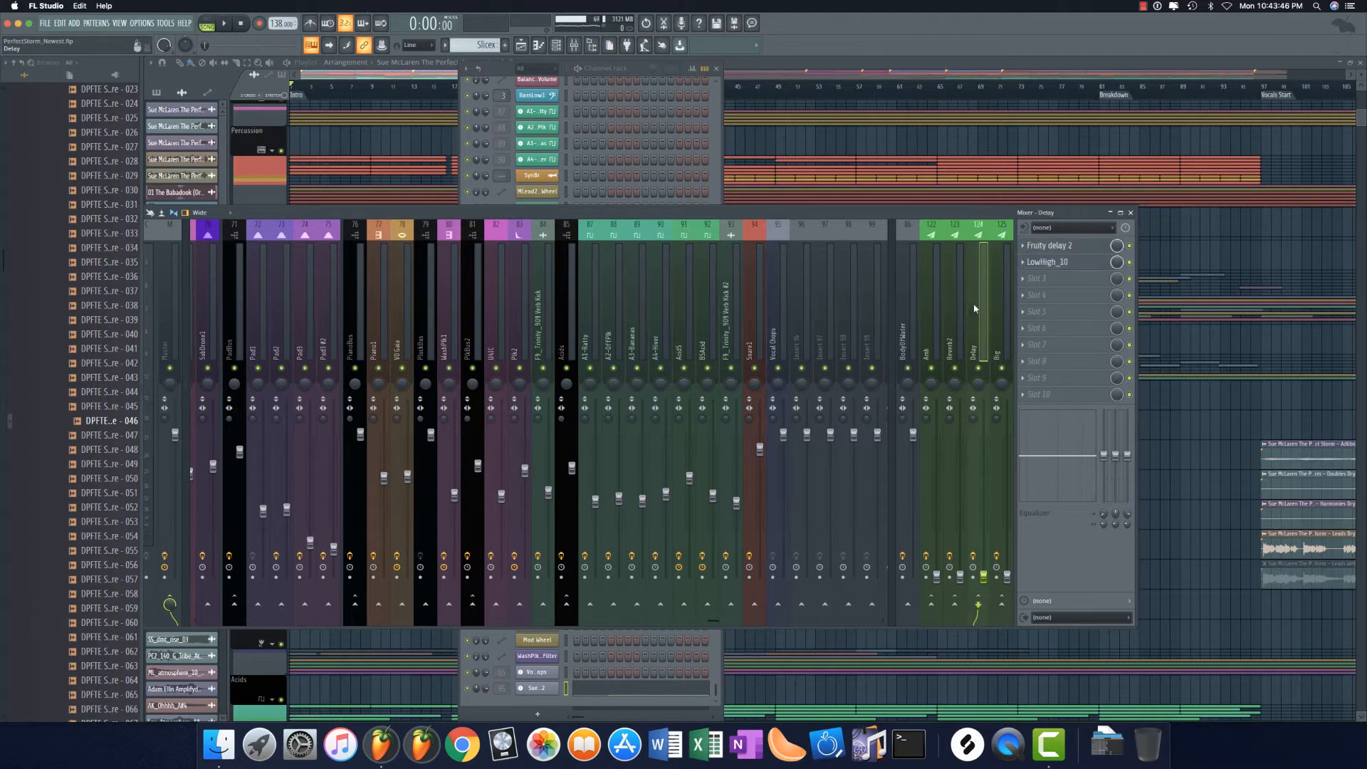
click(1029, 249)
click(1082, 250)
click(1023, 246)
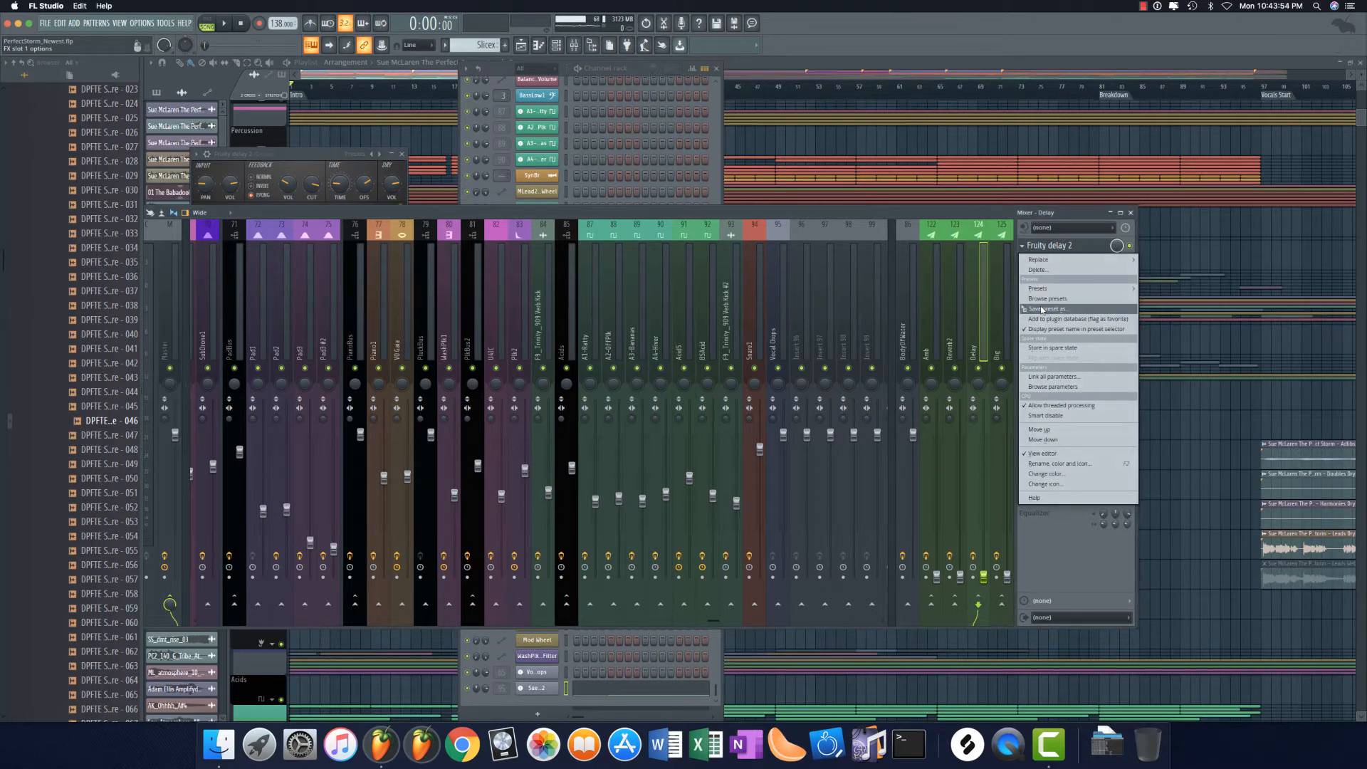
drag(1039, 311, 777, 329)
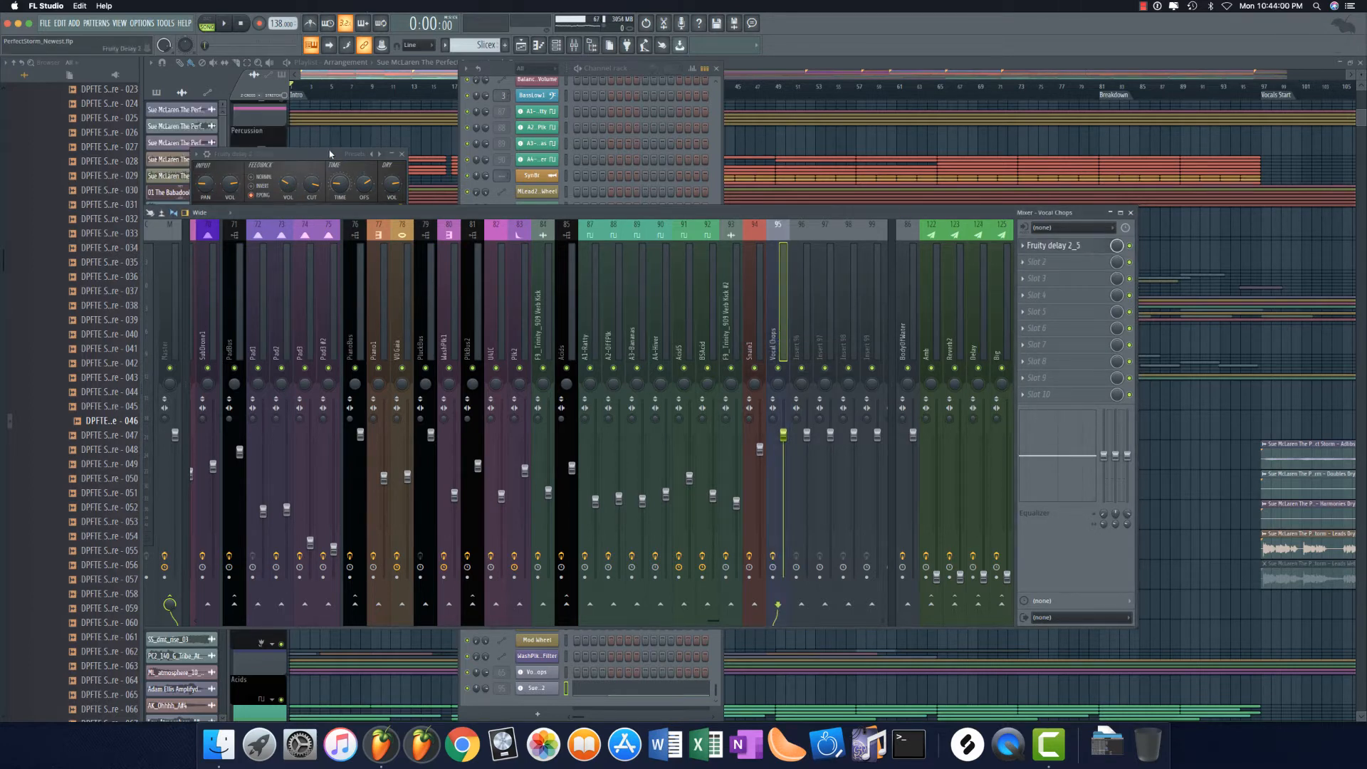
drag(325, 153, 848, 411)
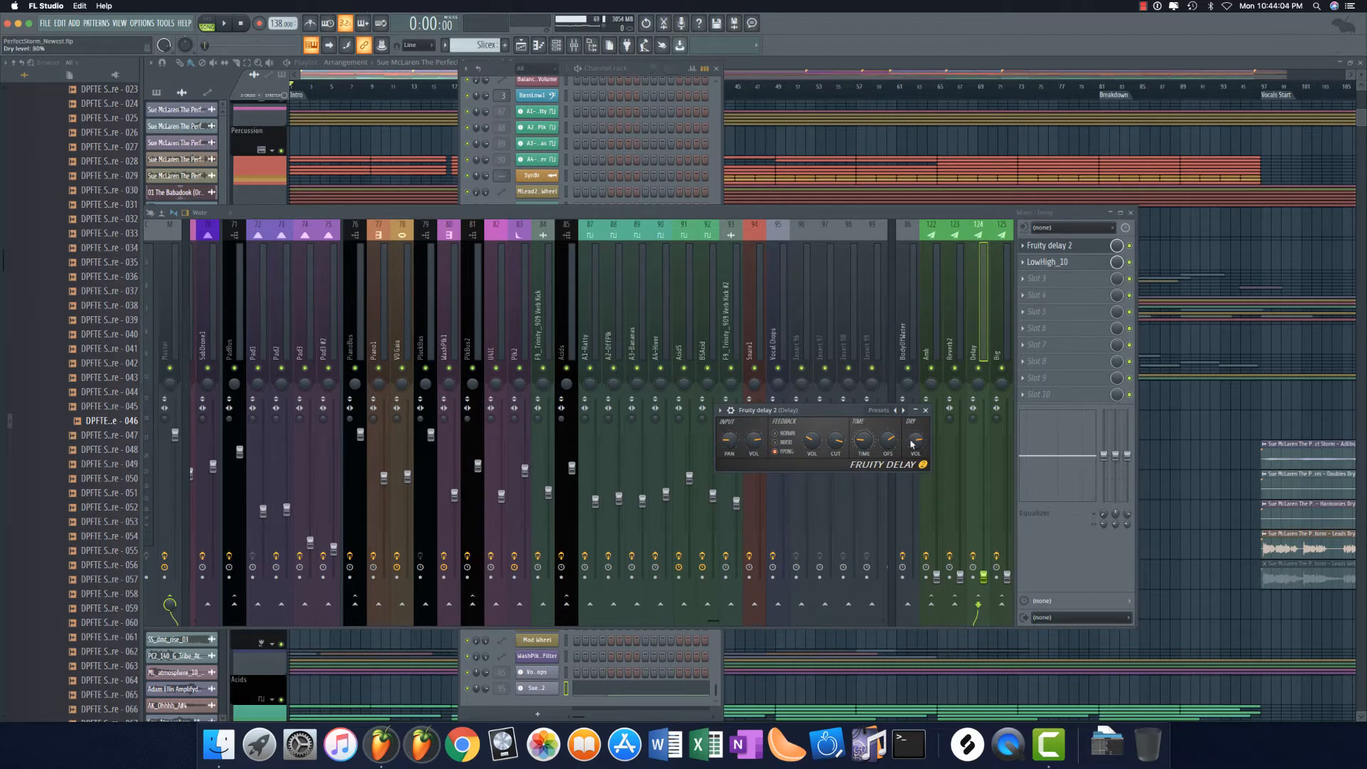
click(979, 317)
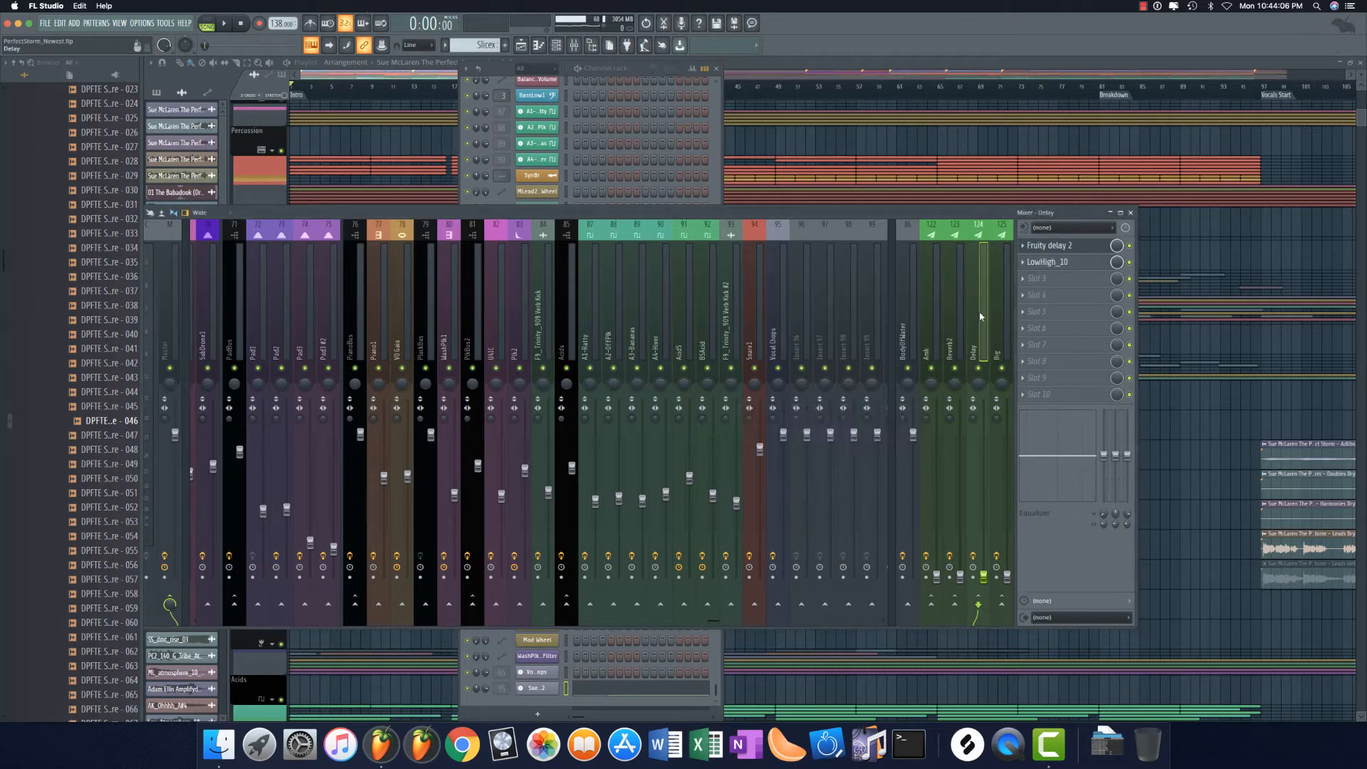
click(1041, 246)
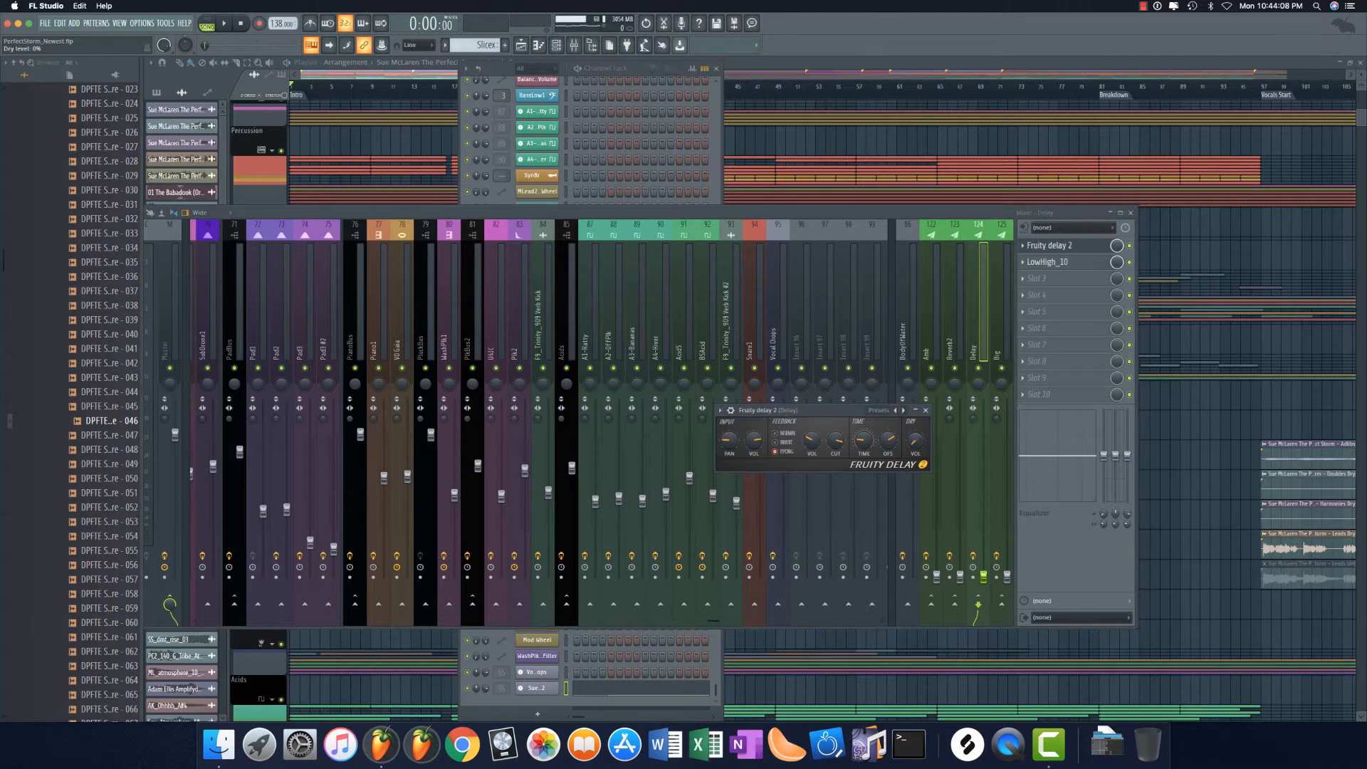
Step: Open the copied Fruity delay 2 on the Vocal Chops mixer track and raise its dry level
click(778, 317)
double_click(1068, 243)
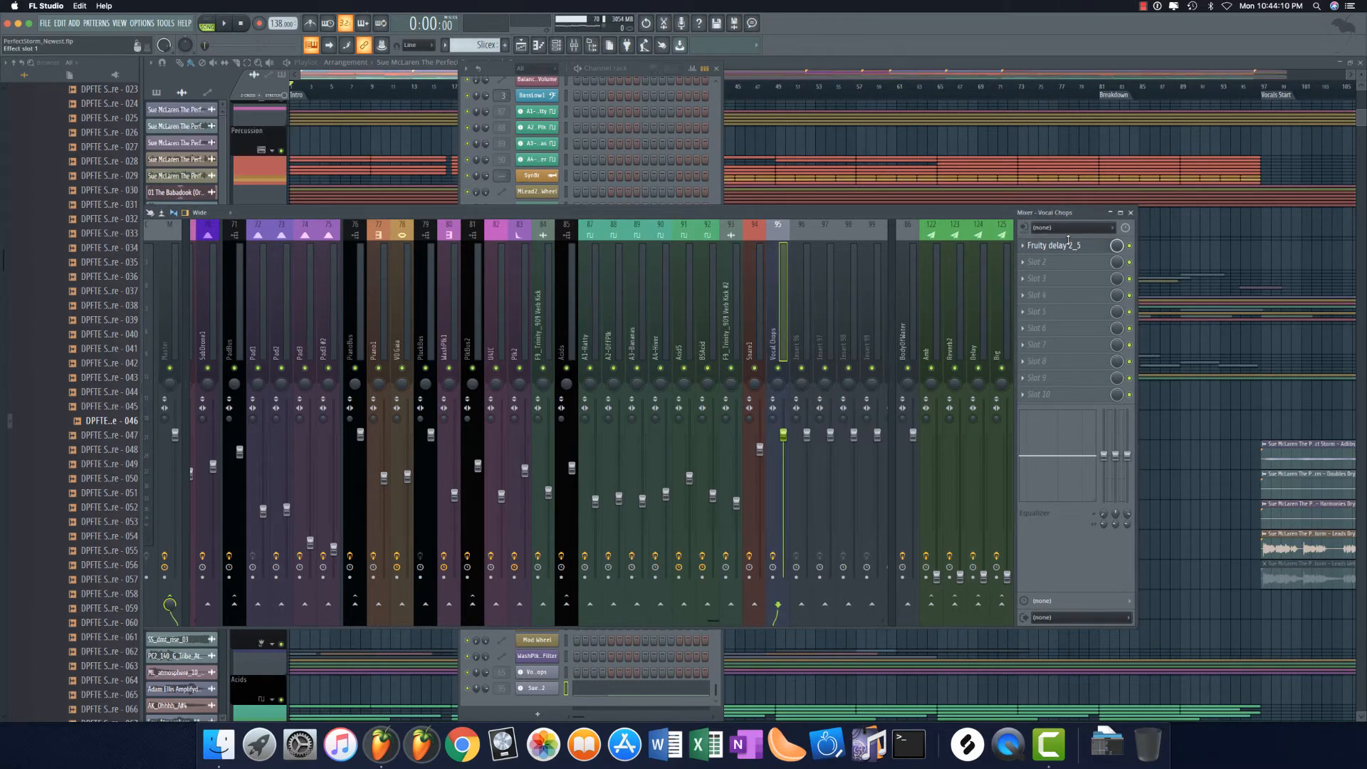
click(1060, 245)
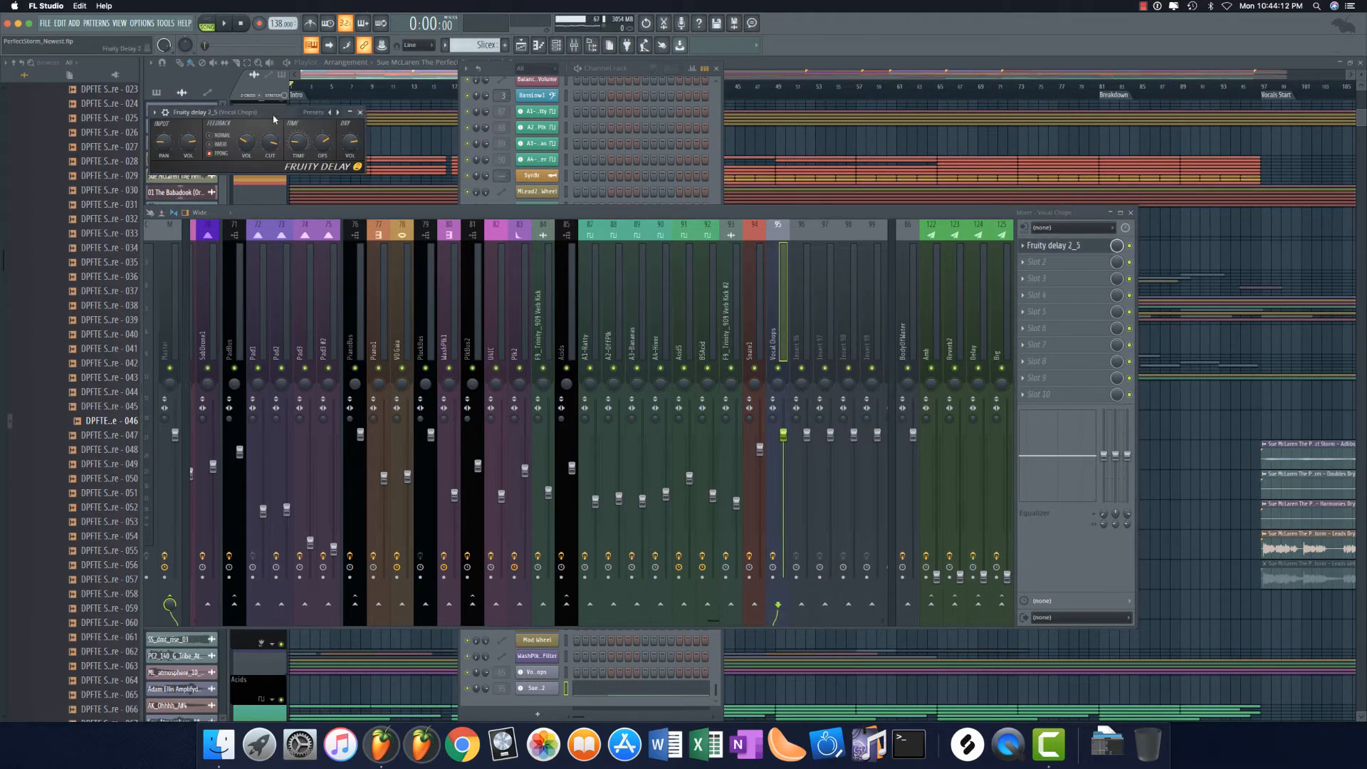
drag(274, 116, 808, 416)
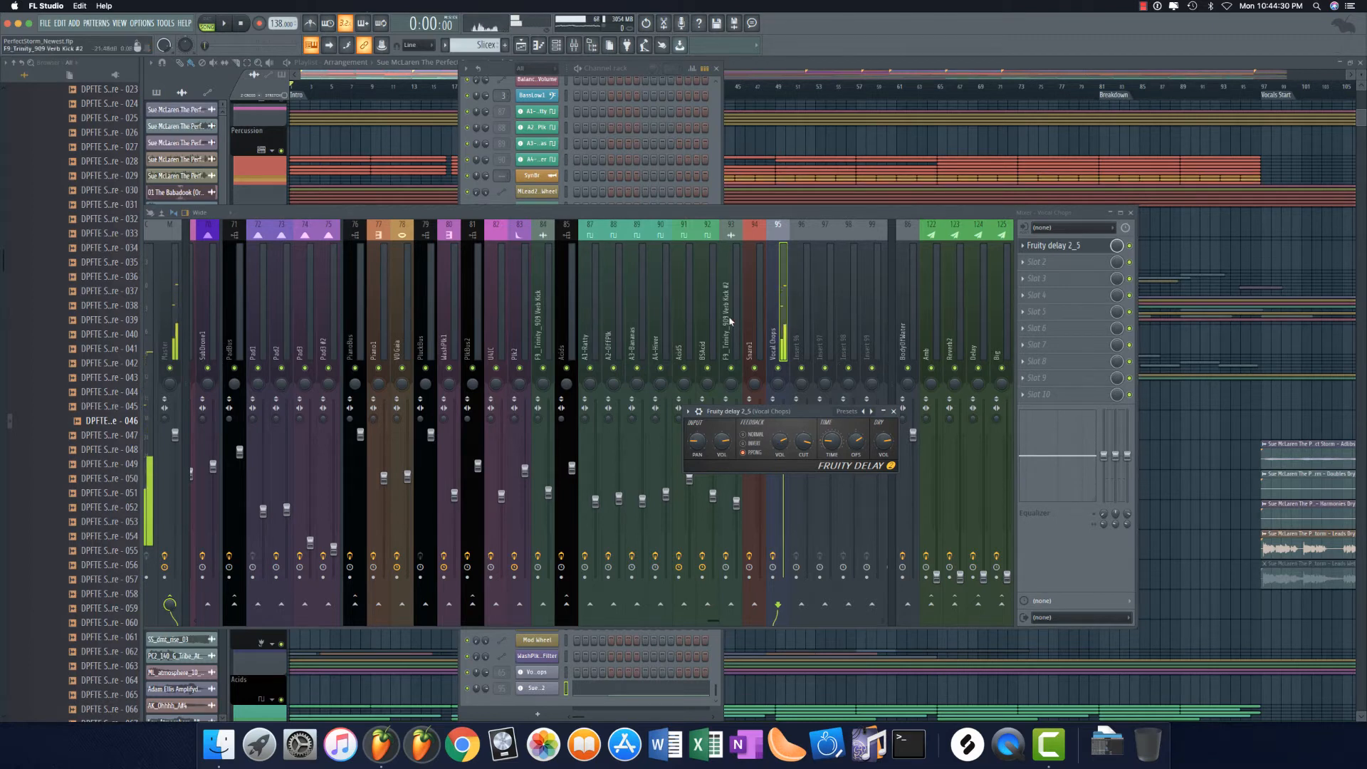
Step: Copy the ArtsAcoustic Reverb with its settings from the Big send track to the Vocal Chops mixer track
click(988, 336)
click(998, 335)
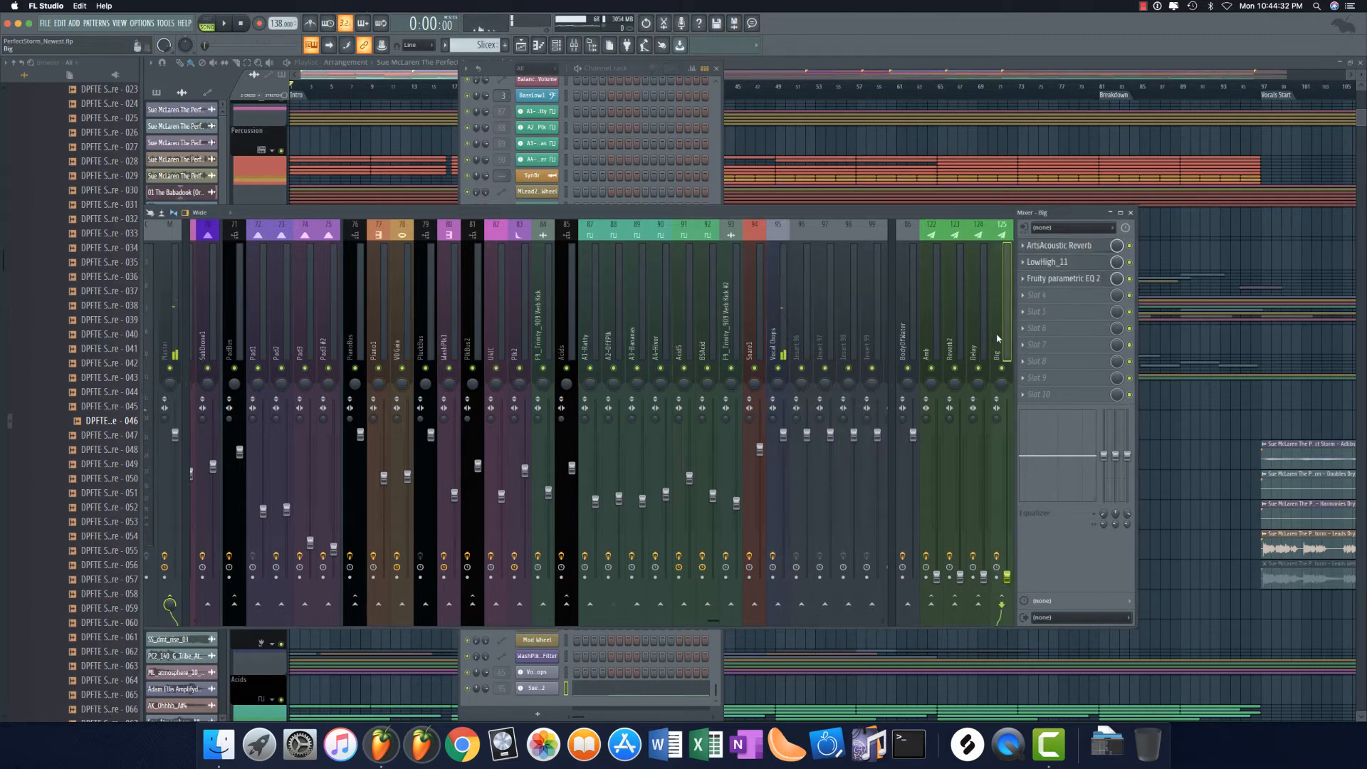
click(1023, 244)
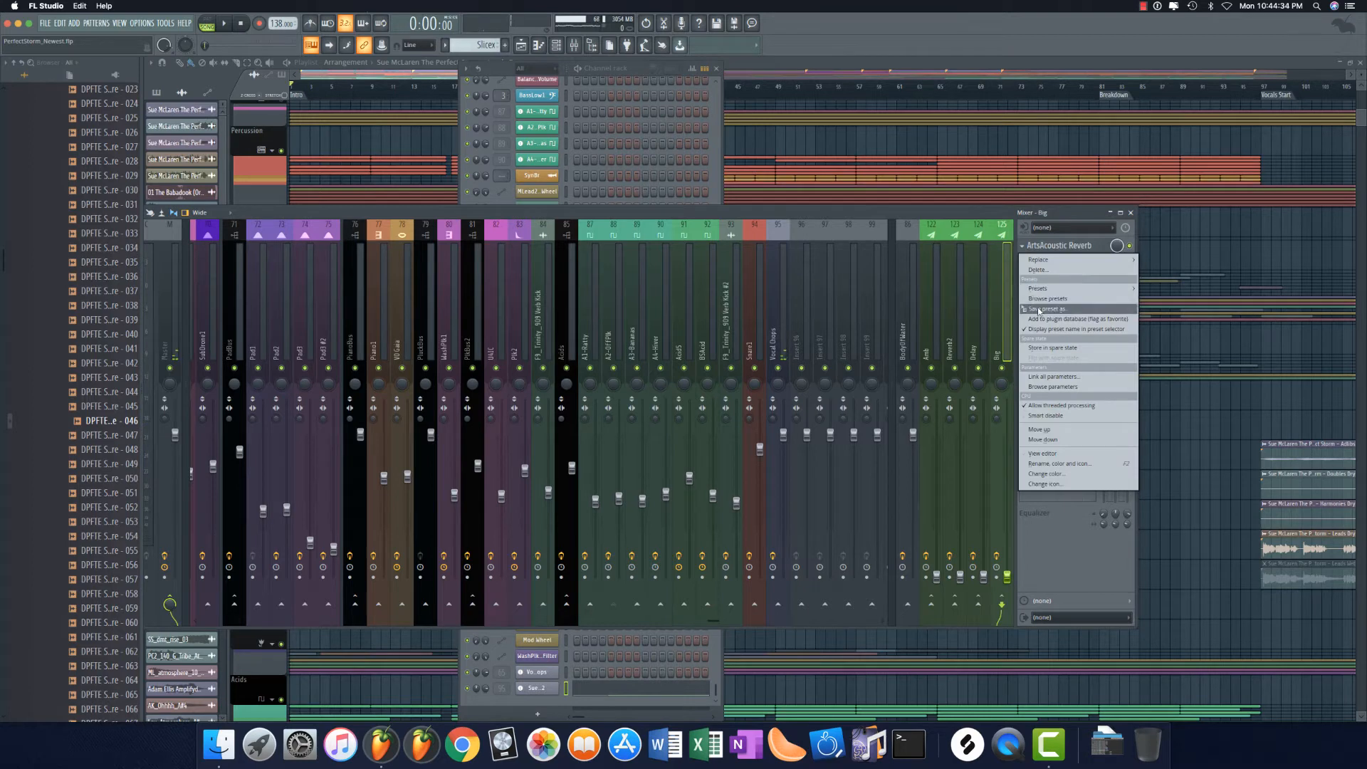
drag(1035, 309, 780, 313)
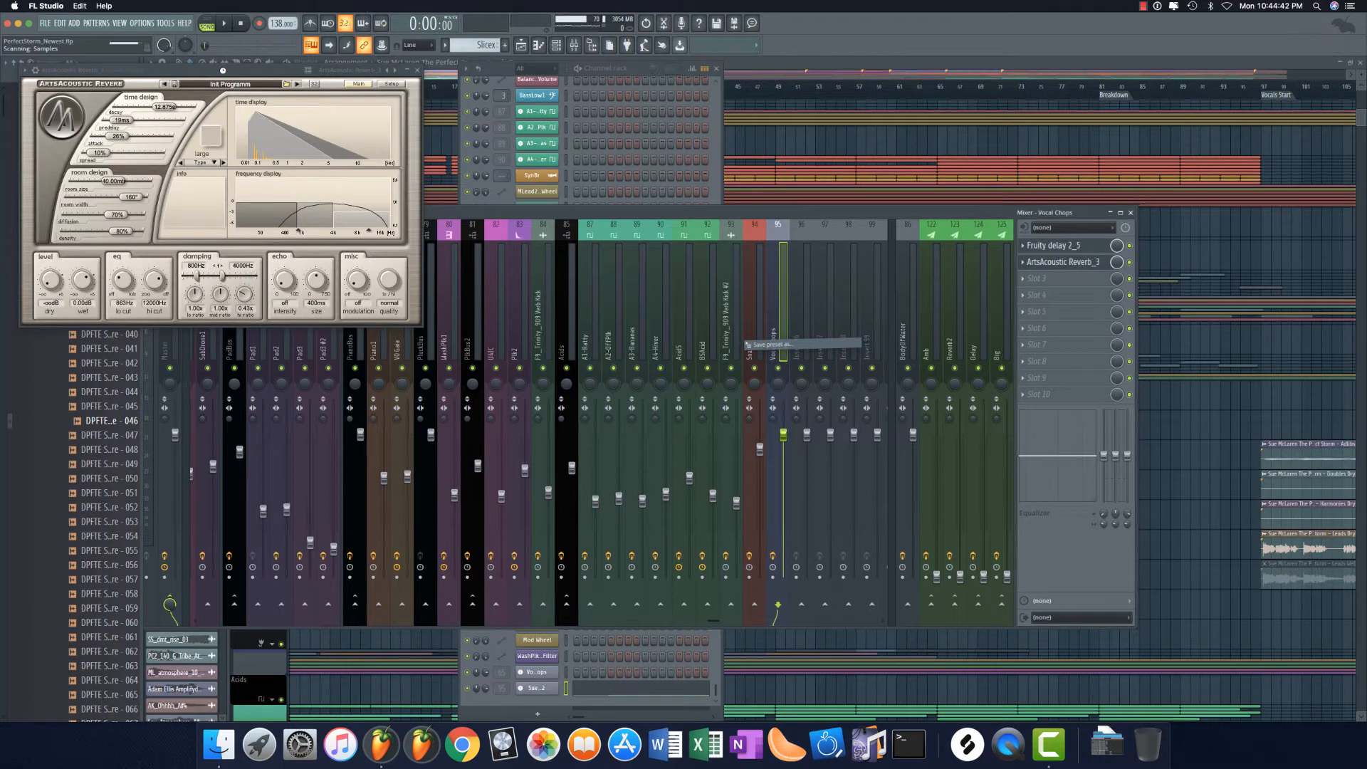
Step: Set the copied ArtsAcoustic Reverb's dry level to 0.00 dB and its wet level to about -6 dB
drag(222, 71, 812, 390)
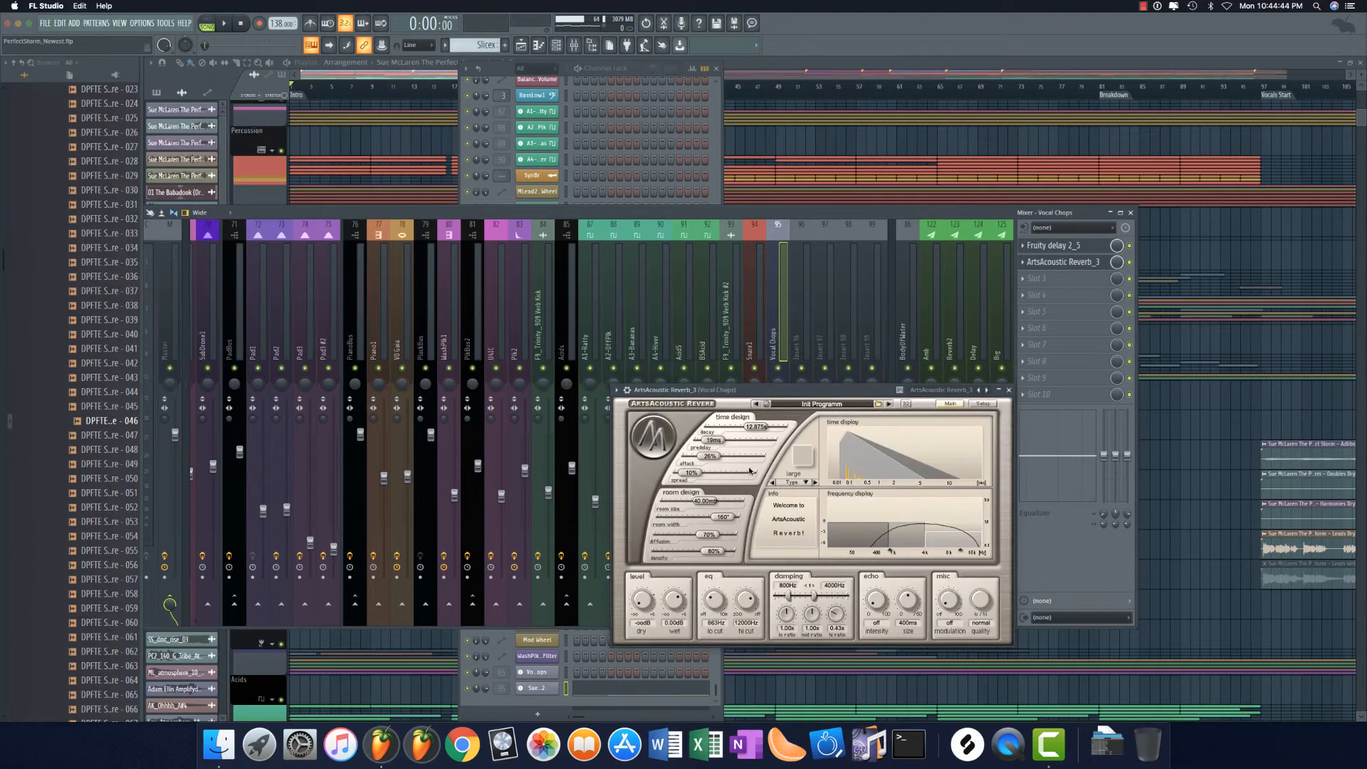
drag(642, 599, 675, 622)
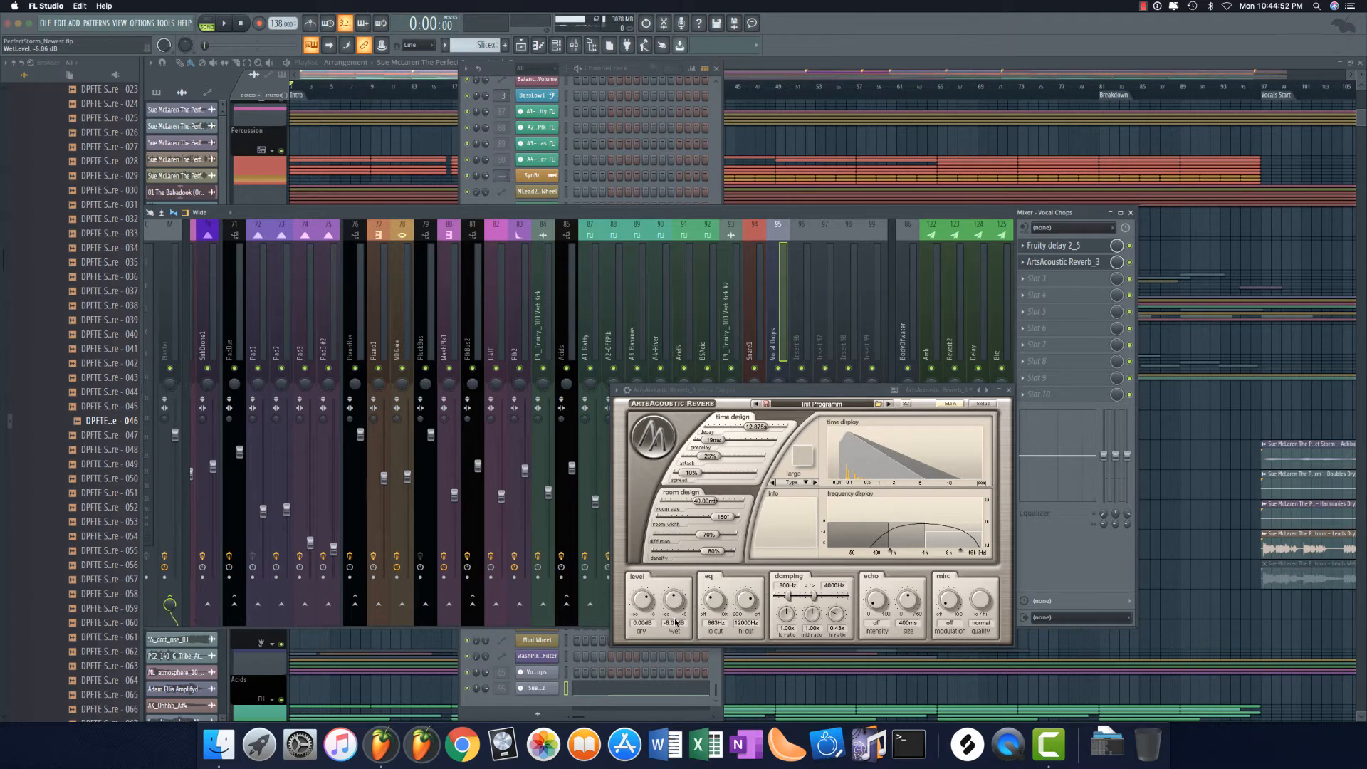
drag(803, 415, 689, 377)
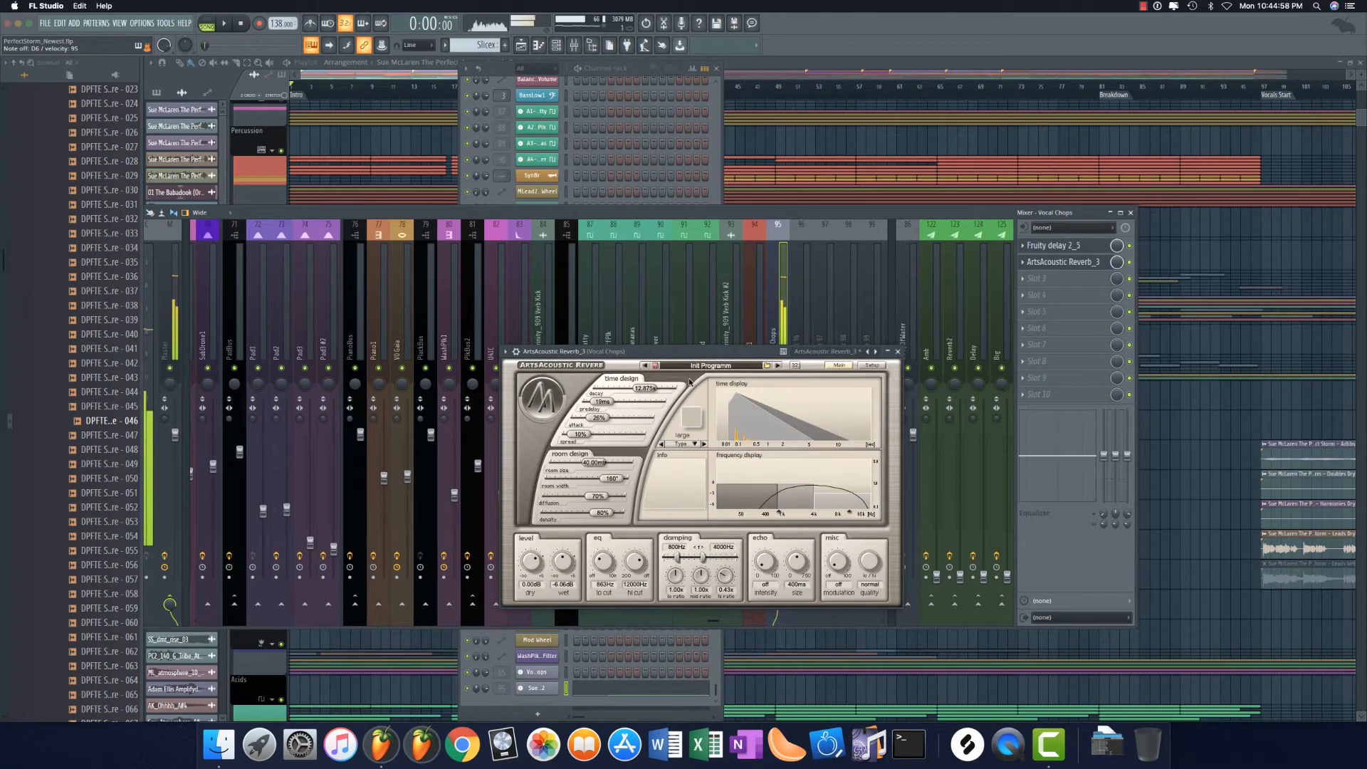
Step: Add Fruity Parametric EQ 2 to slot 4 of the Vocal Chops mixer track and set band 1 to high pass
click(1037, 295)
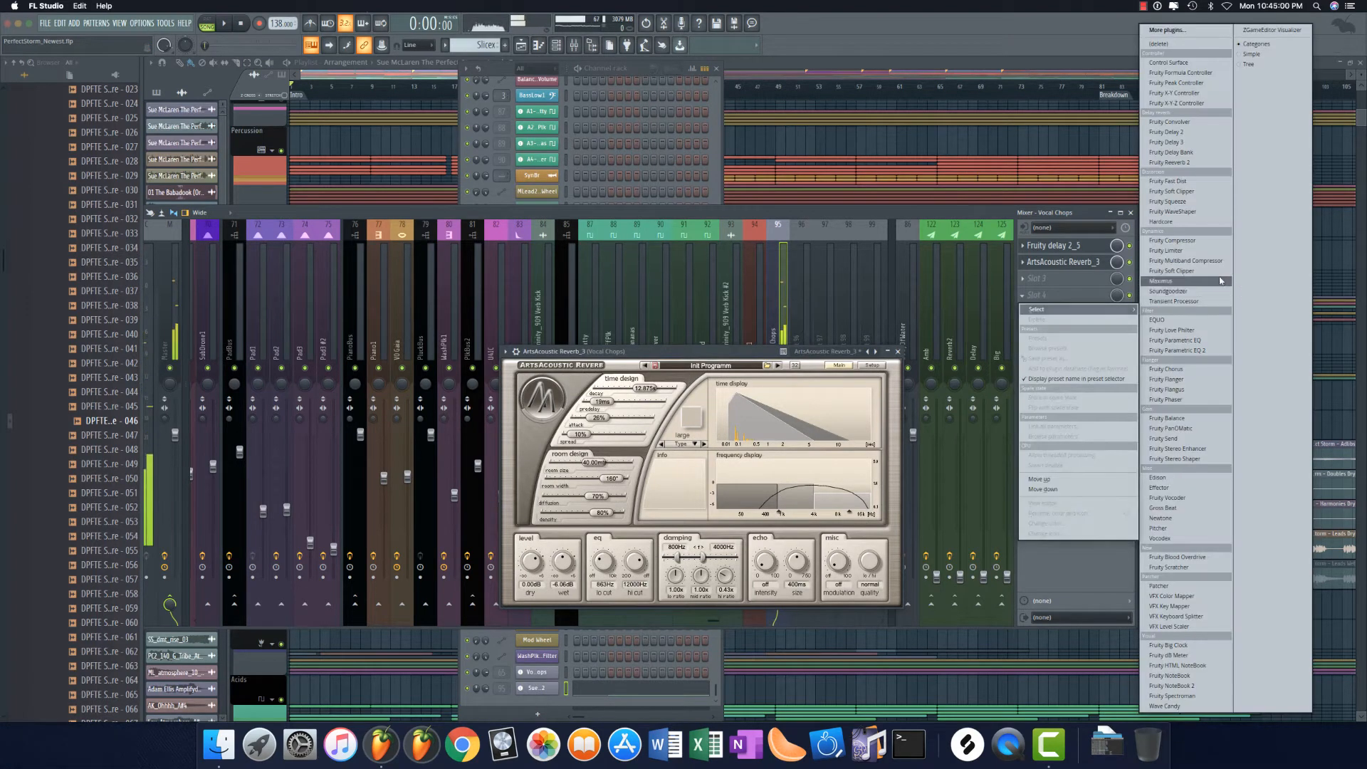
click(1173, 351)
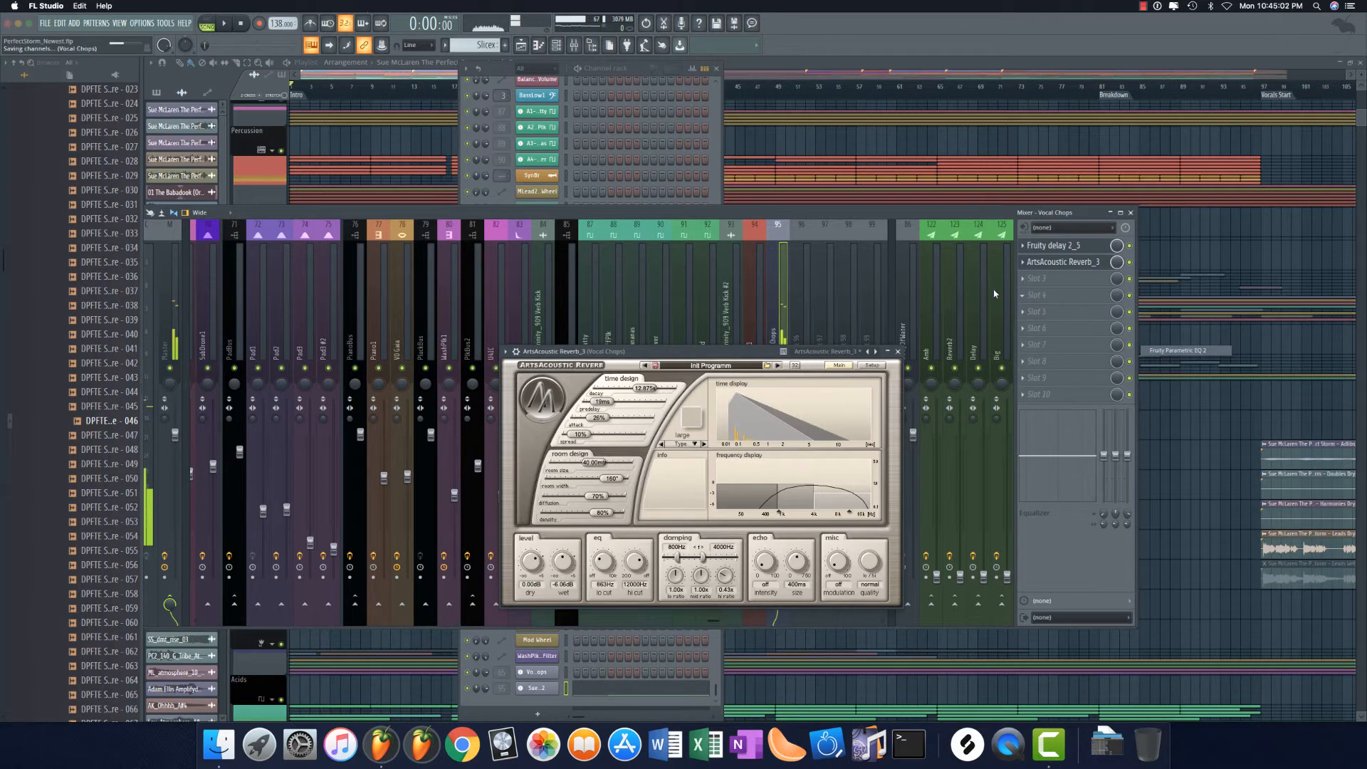
right_click(246, 245)
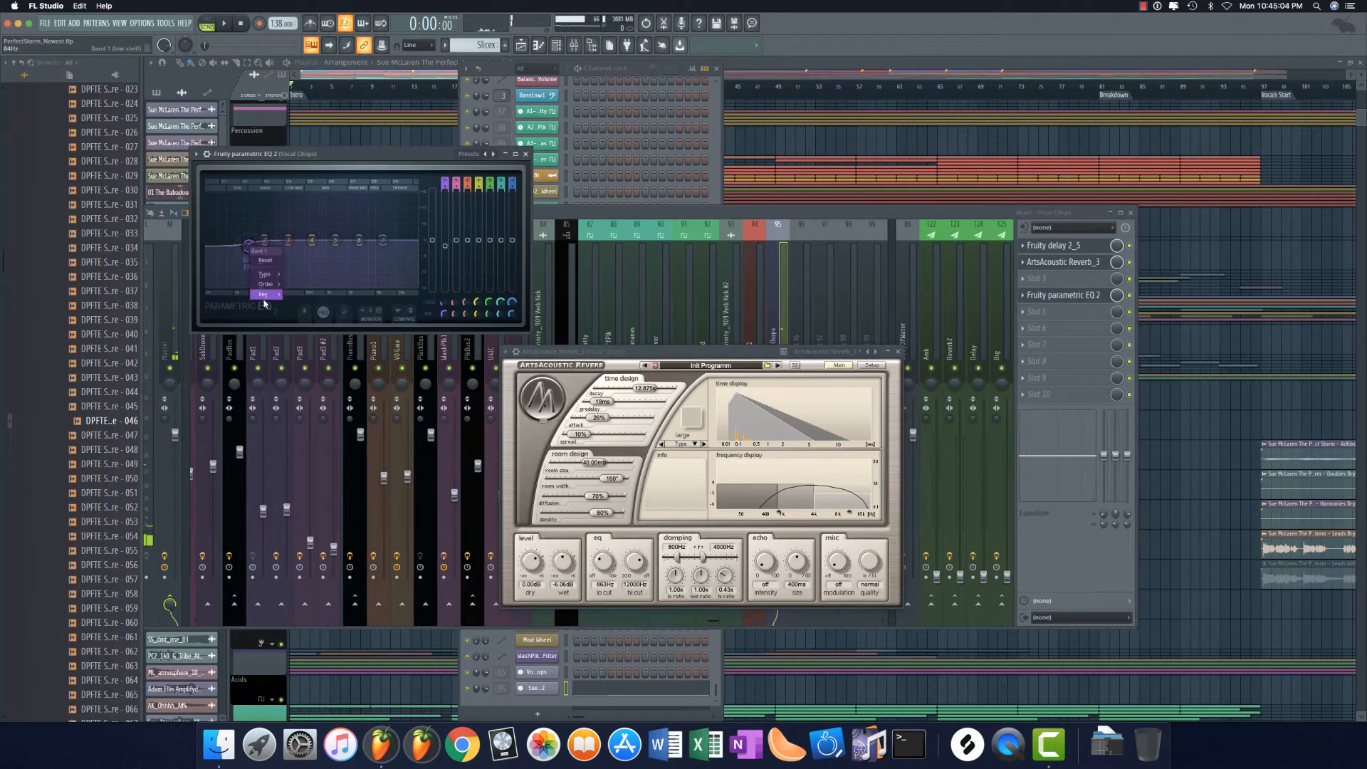
mouse_move(265, 274)
click(306, 284)
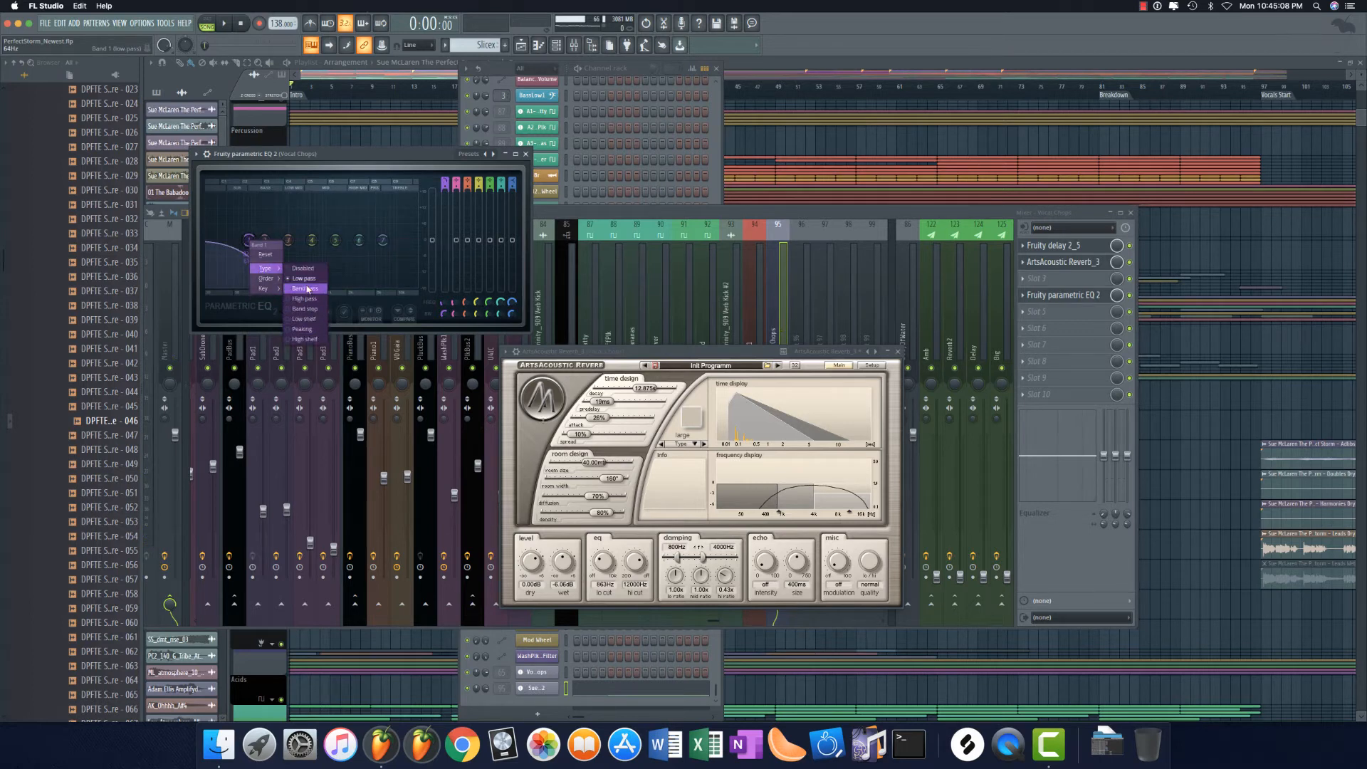
click(281, 274)
right_click(248, 241)
click(301, 298)
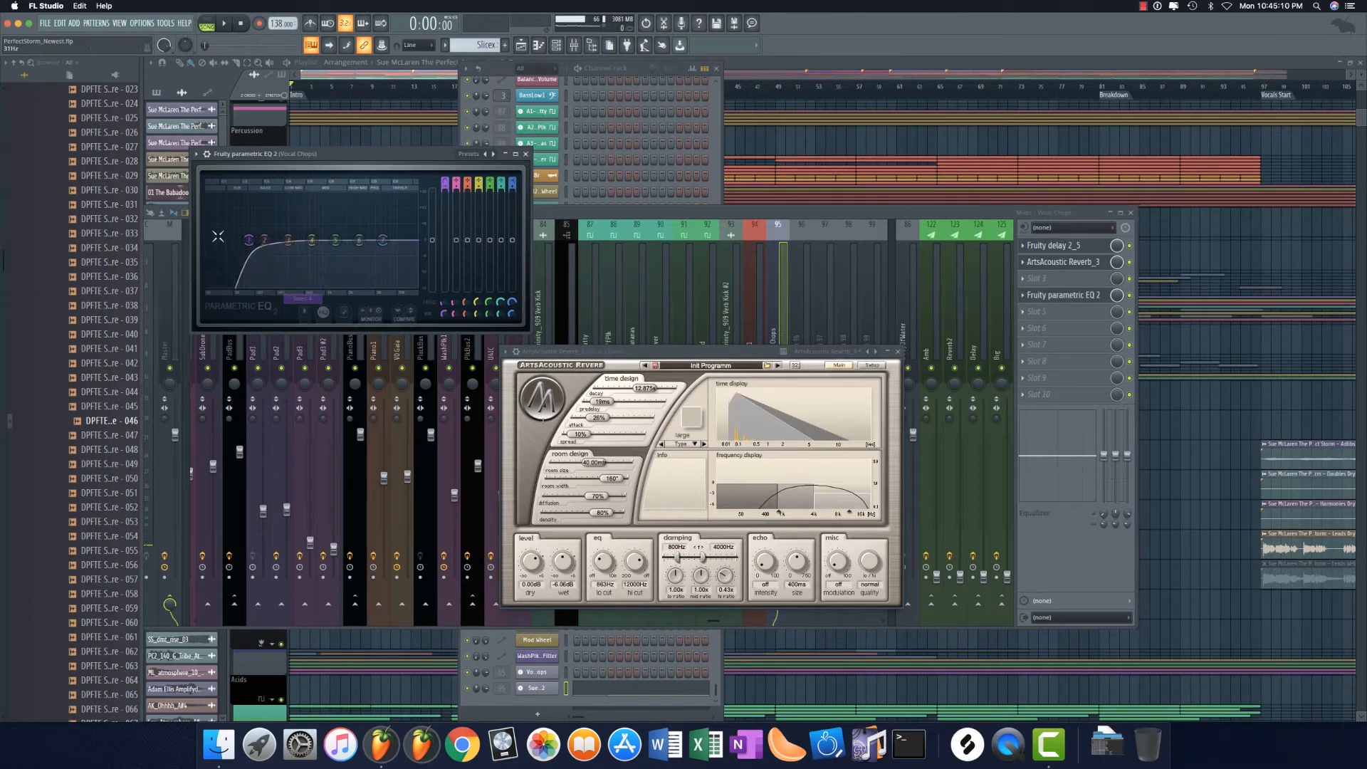
Step: Steepen the EQ's band 1 high-pass slope and raise its cutoff, and slightly lower the Vocal Chops track's volume fader
drag(444, 313, 444, 303)
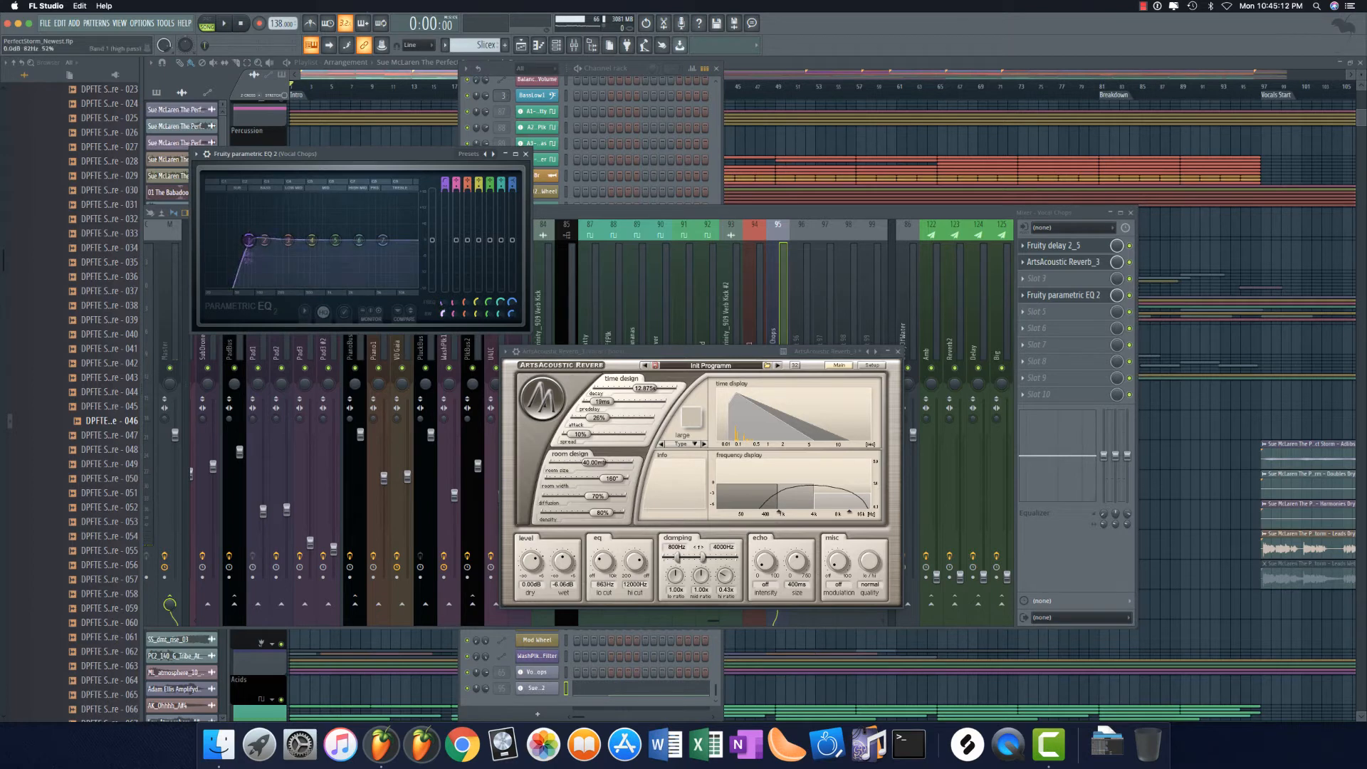
drag(249, 241, 264, 241)
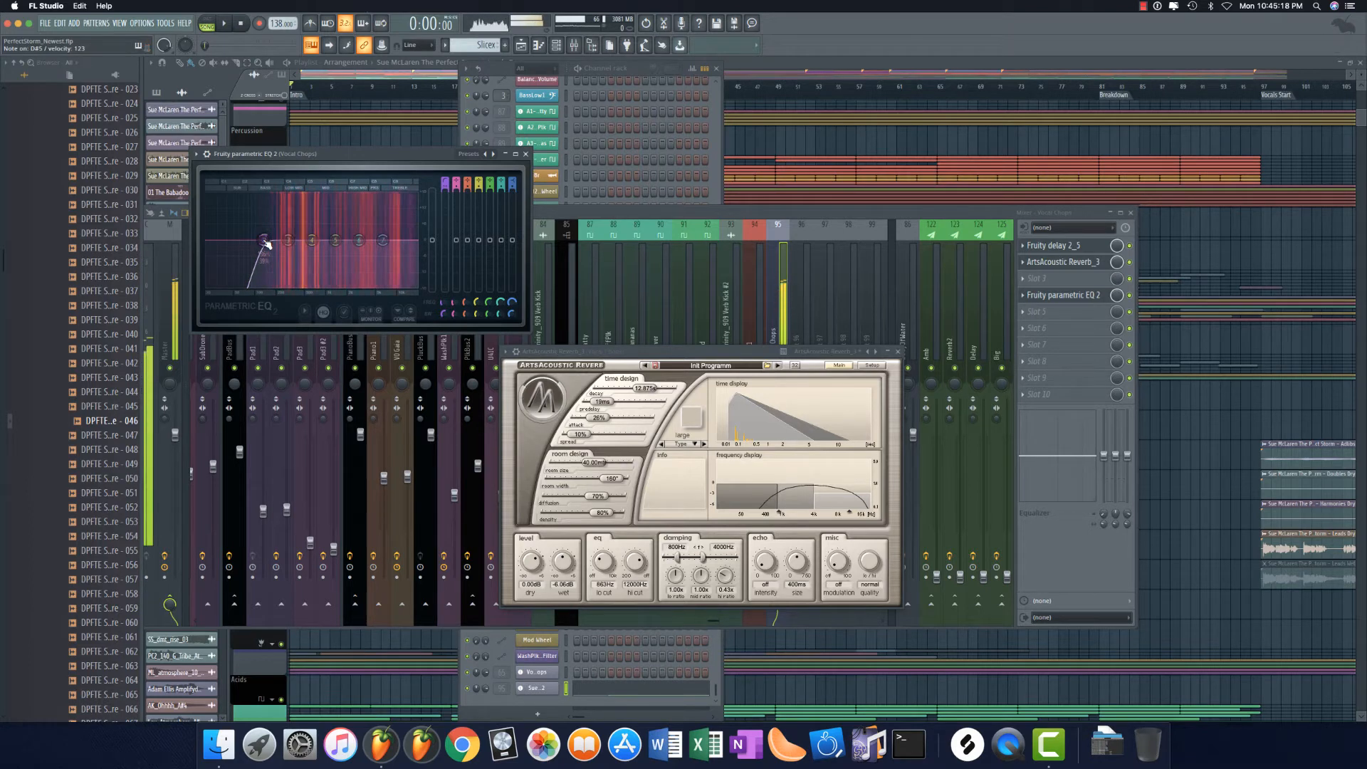
click(525, 154)
click(898, 351)
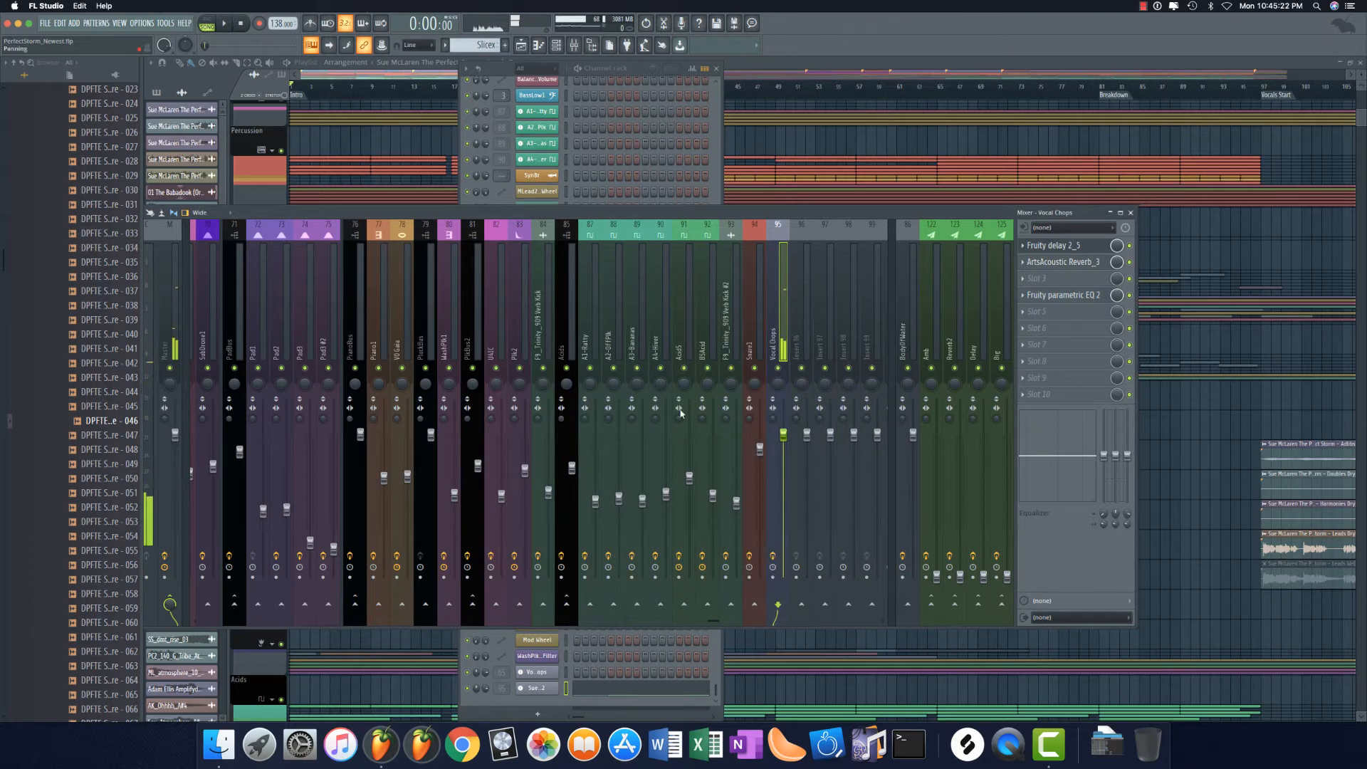
drag(796, 442, 795, 457)
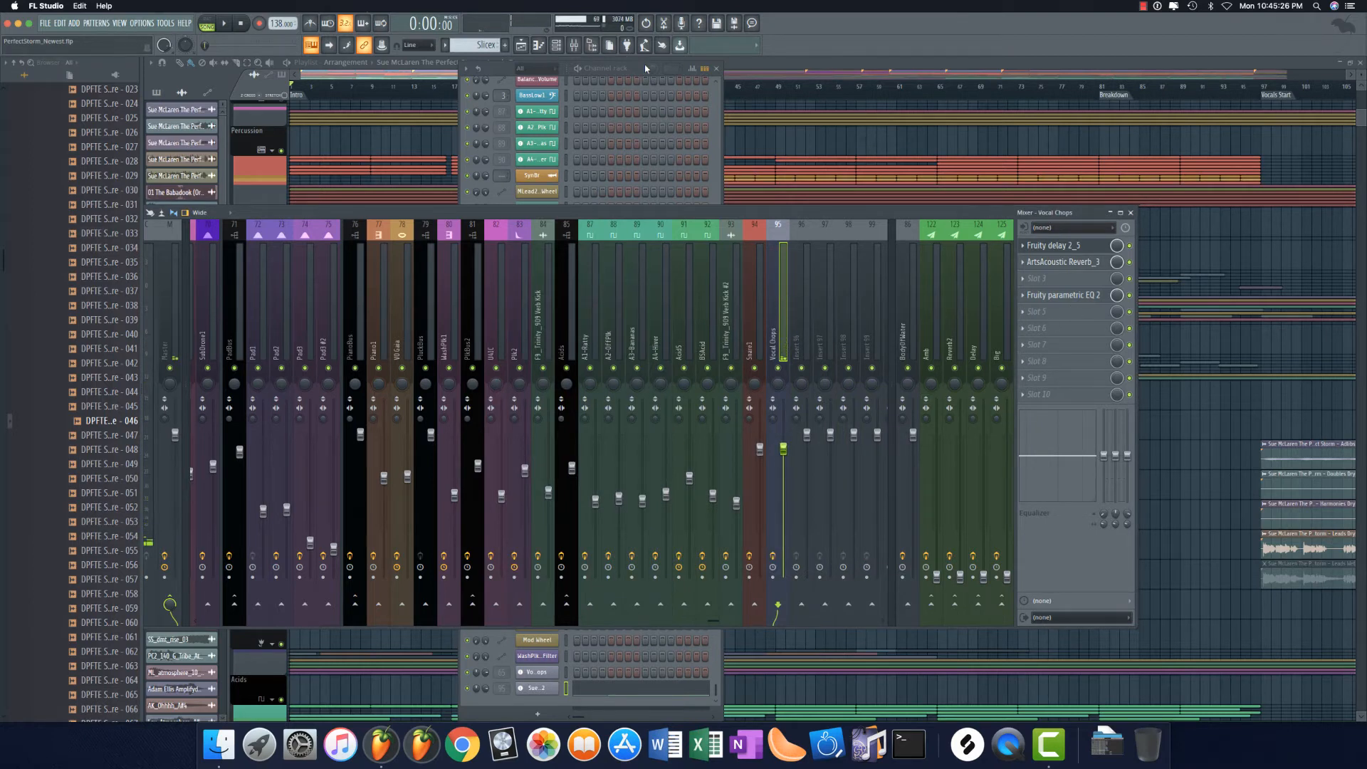
Step: Cut all the automatically generated slice notes from the Leads Dry #2 Slicex channel's piano roll
drag(643, 67, 1018, 97)
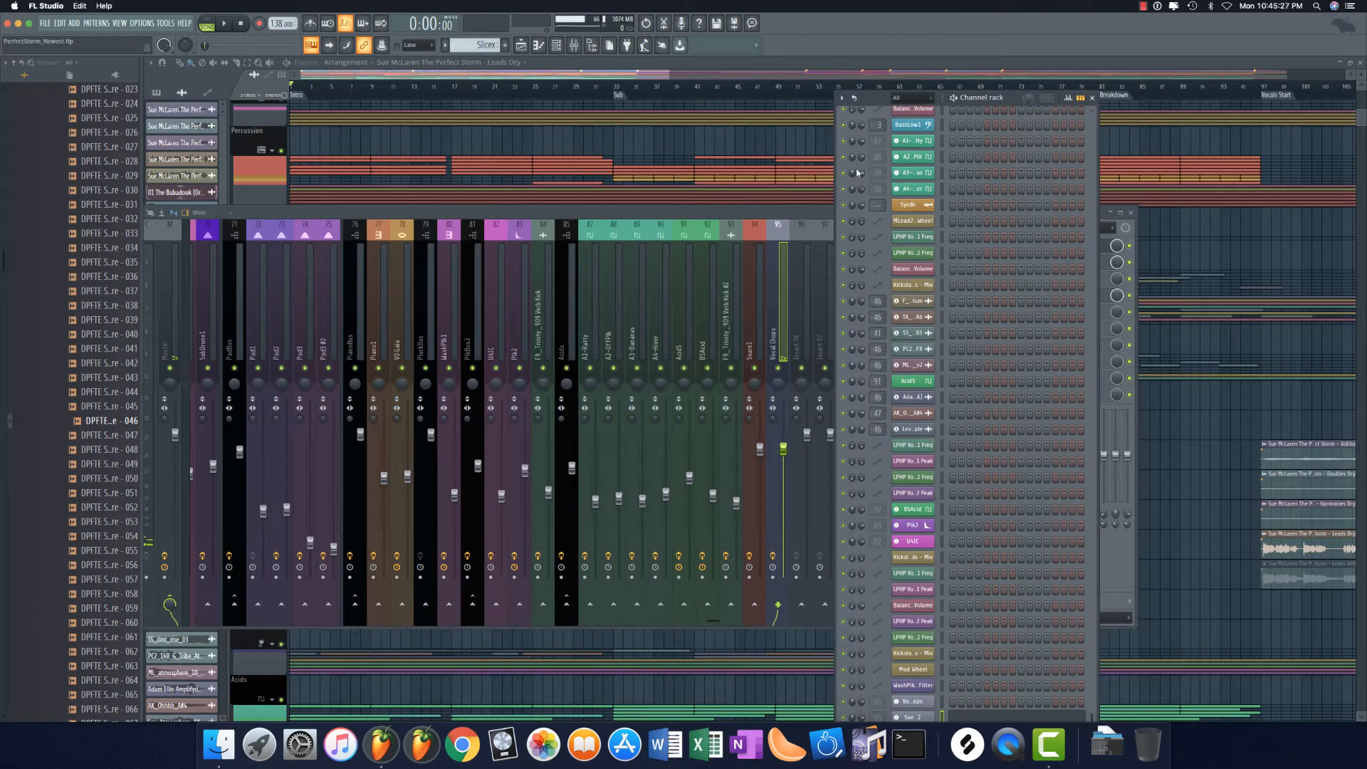
click(1032, 716)
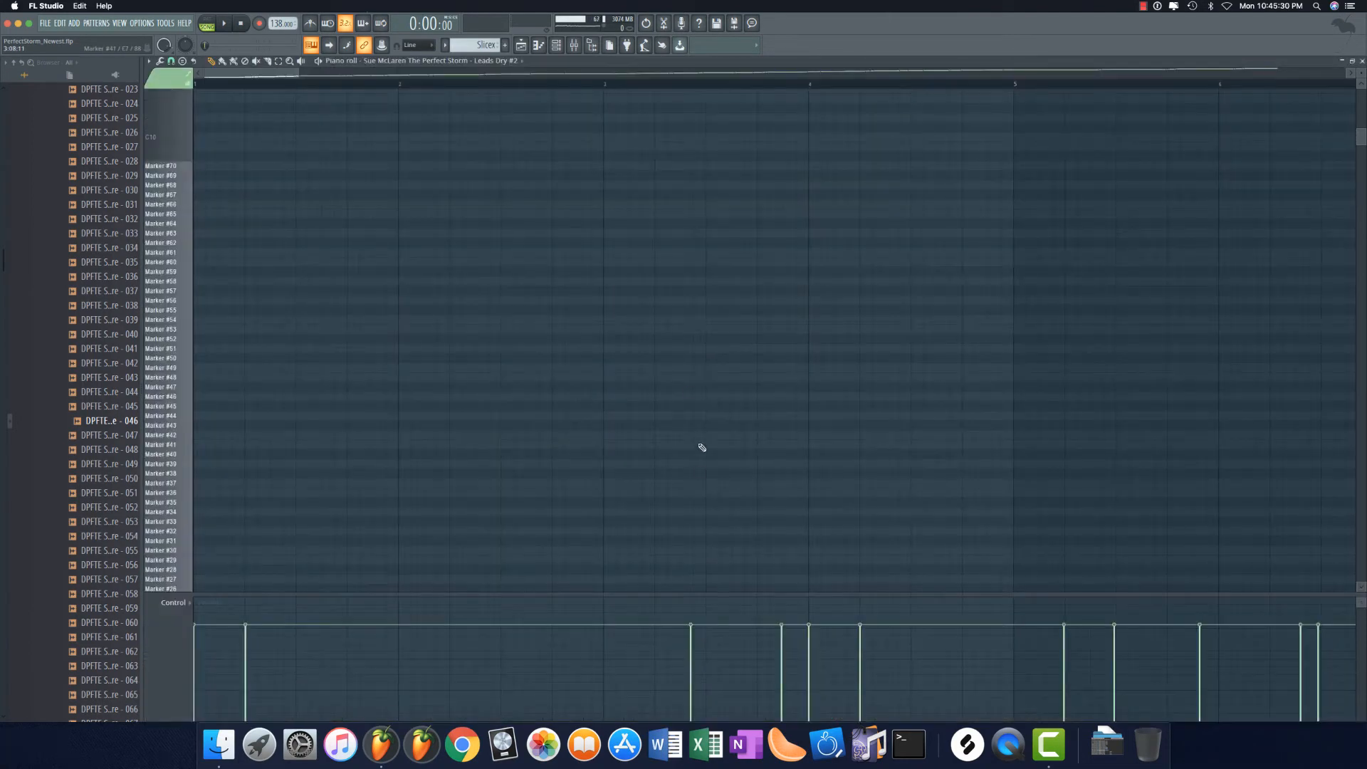
super+right_click(447, 164)
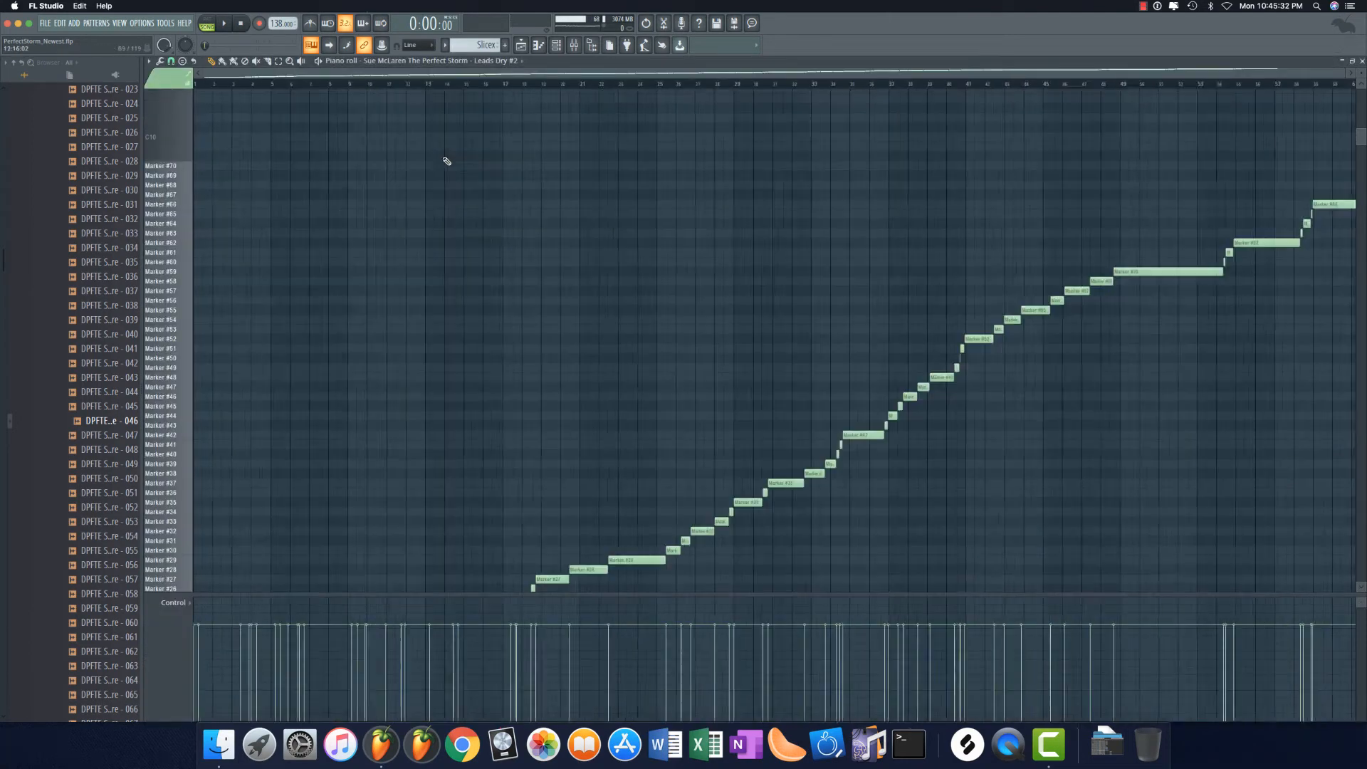
scroll(363, 218, down, 5)
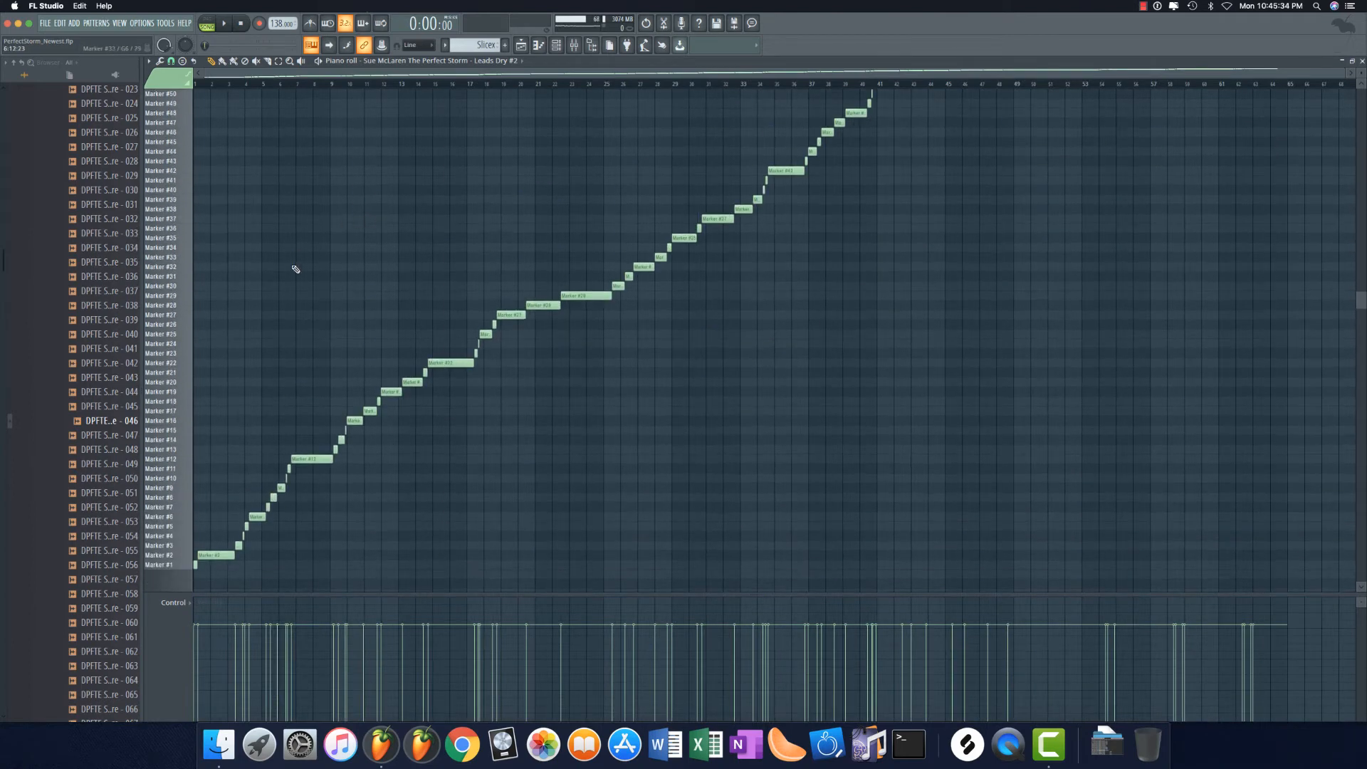
scroll(299, 227, up, 1)
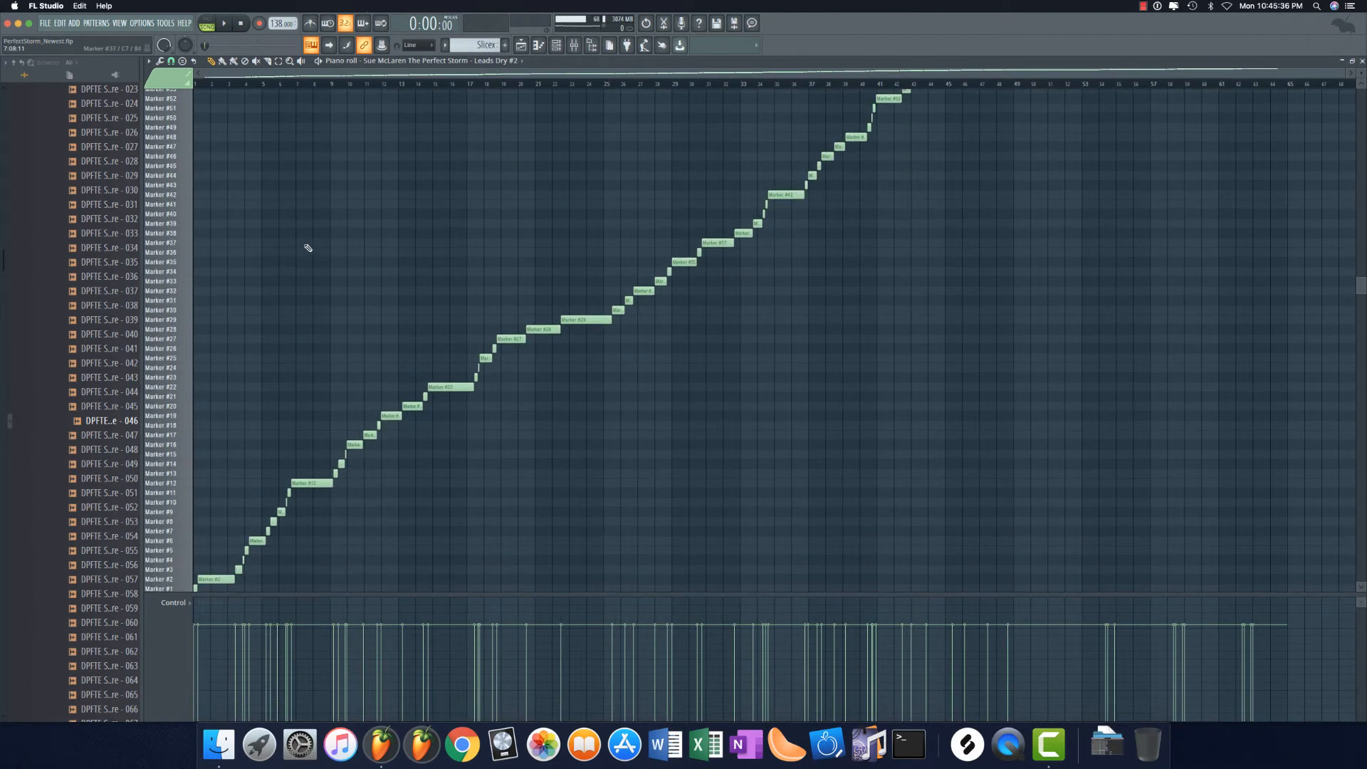
key(super+x)
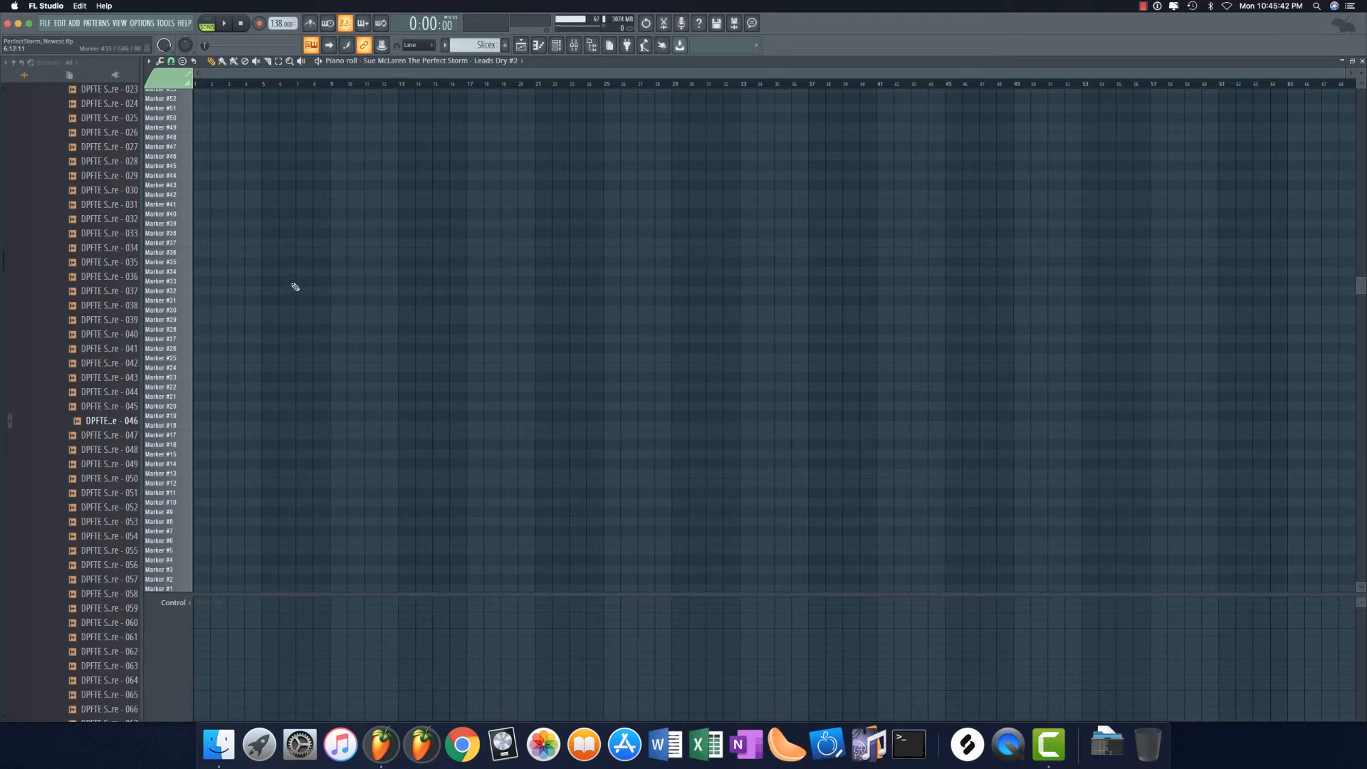
scroll(292, 286, up, 10)
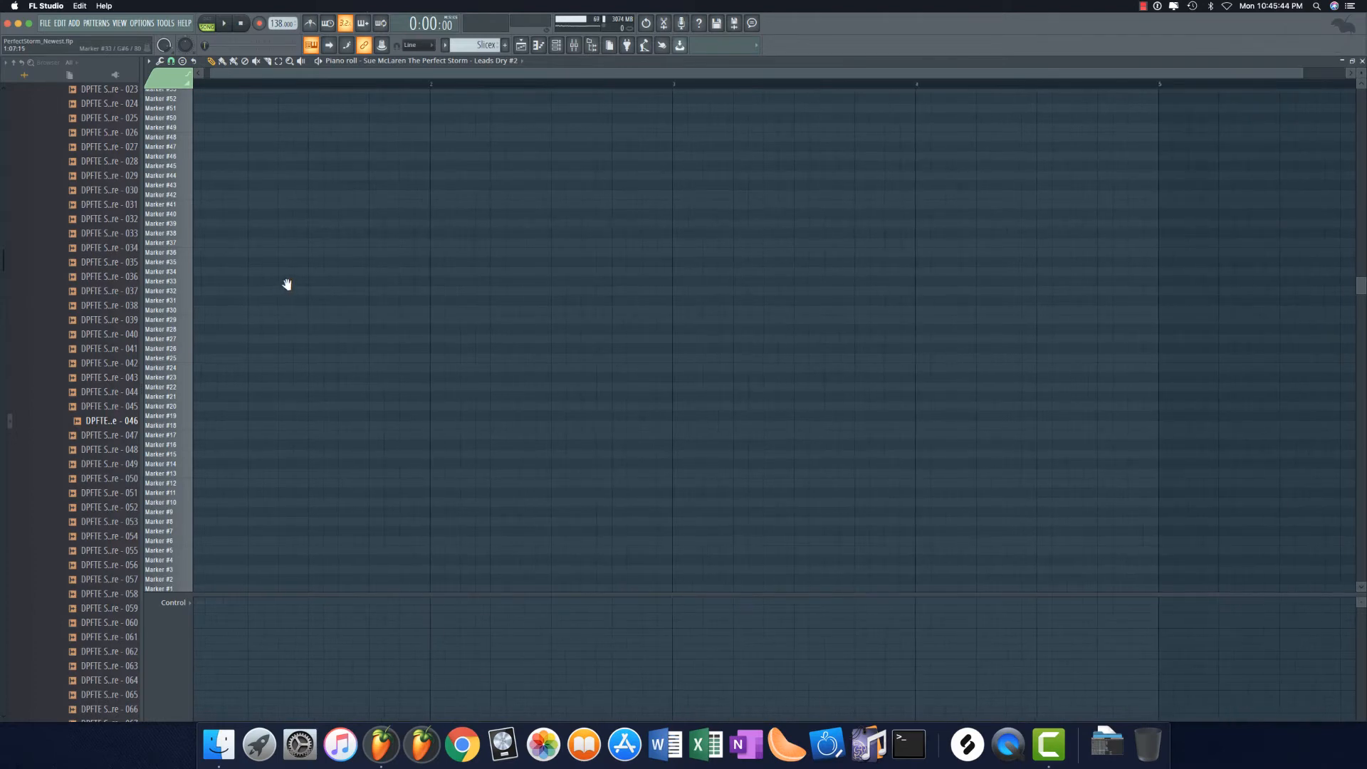
scroll(287, 285, up, 3)
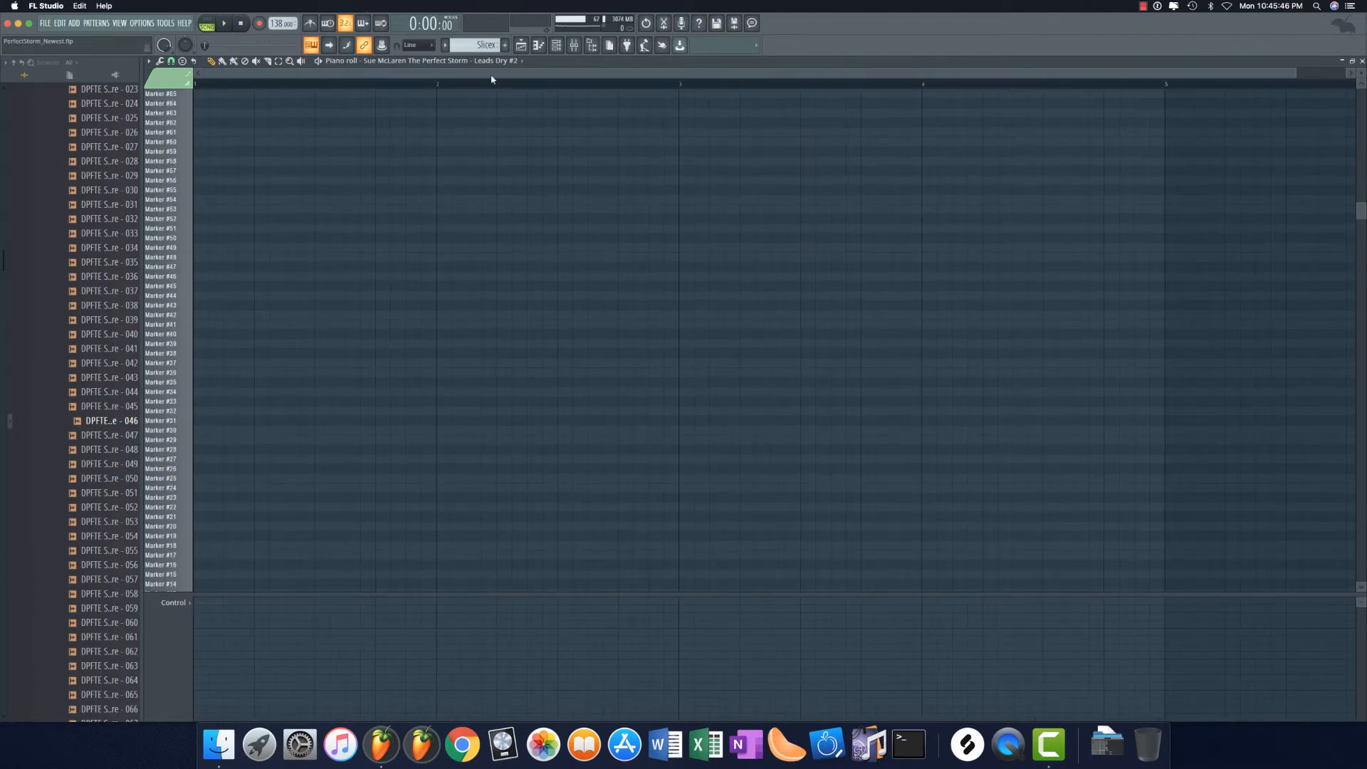
Step: Switch to the playlist and focus on the Vocals tracks around the Sub section
key(F5)
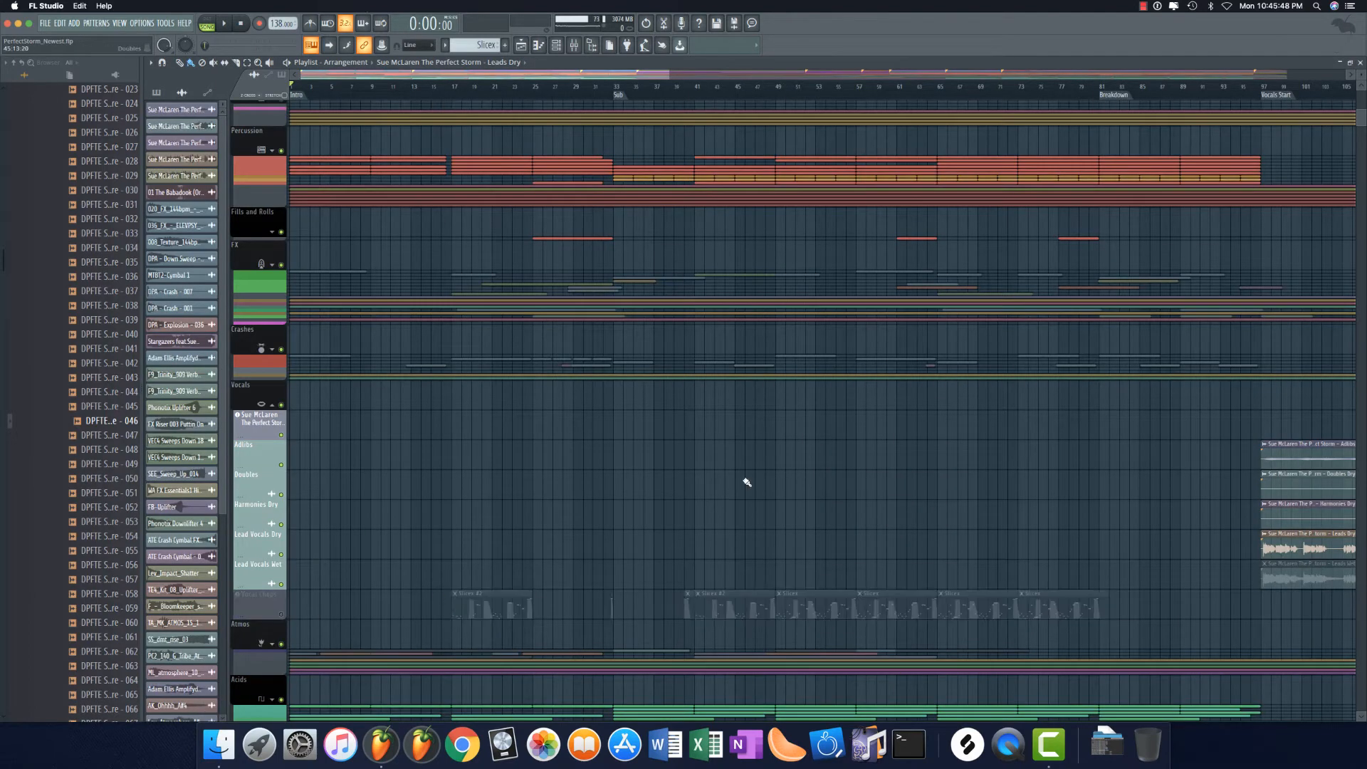
scroll(631, 500, up, 2)
scroll(697, 545, up, 3)
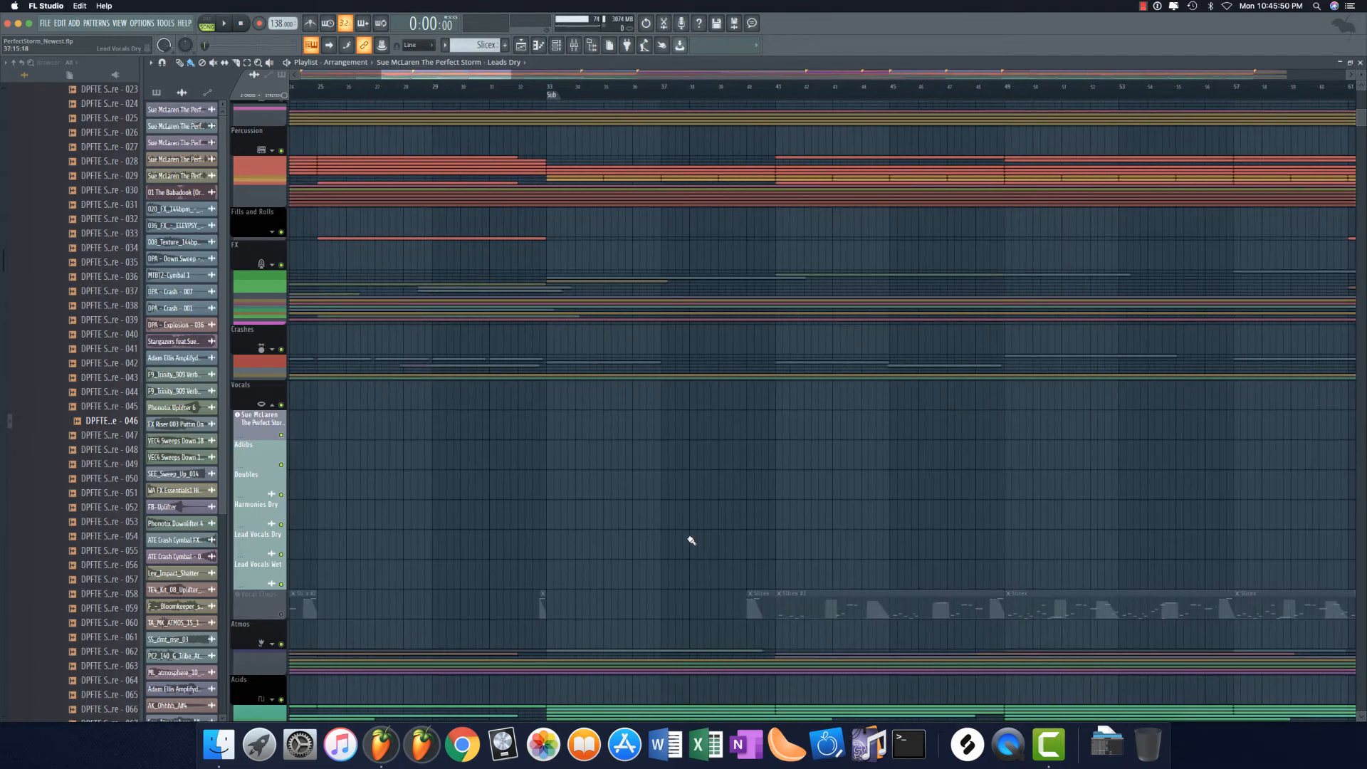
click(156, 94)
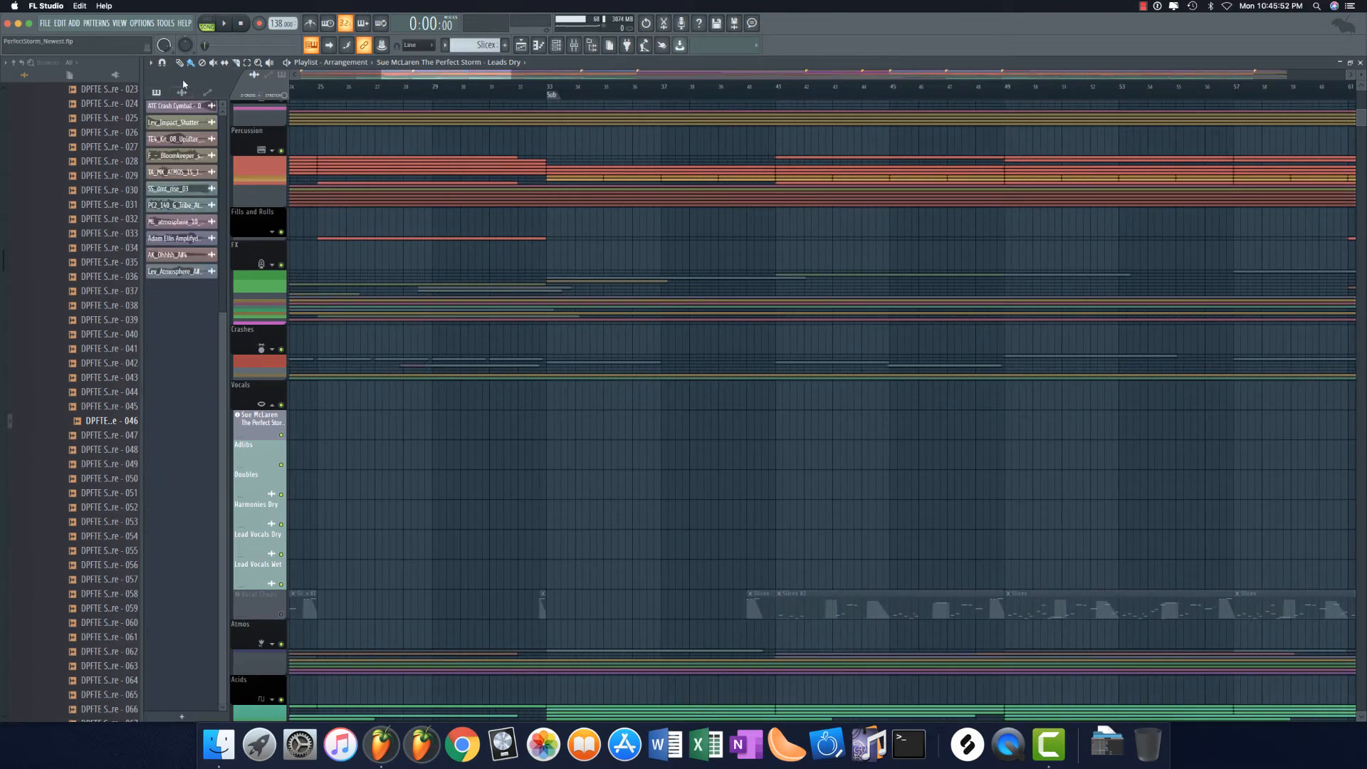
click(206, 94)
click(155, 93)
click(151, 63)
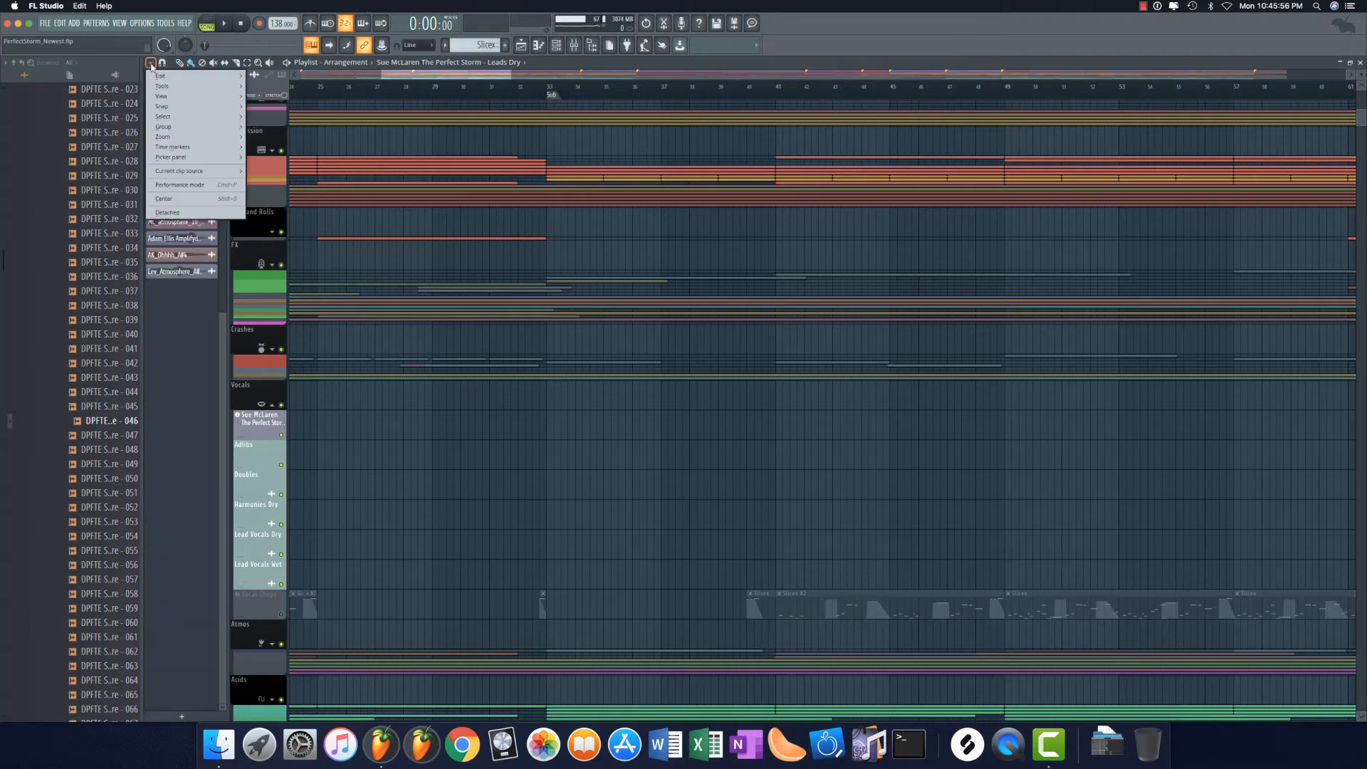
click(151, 66)
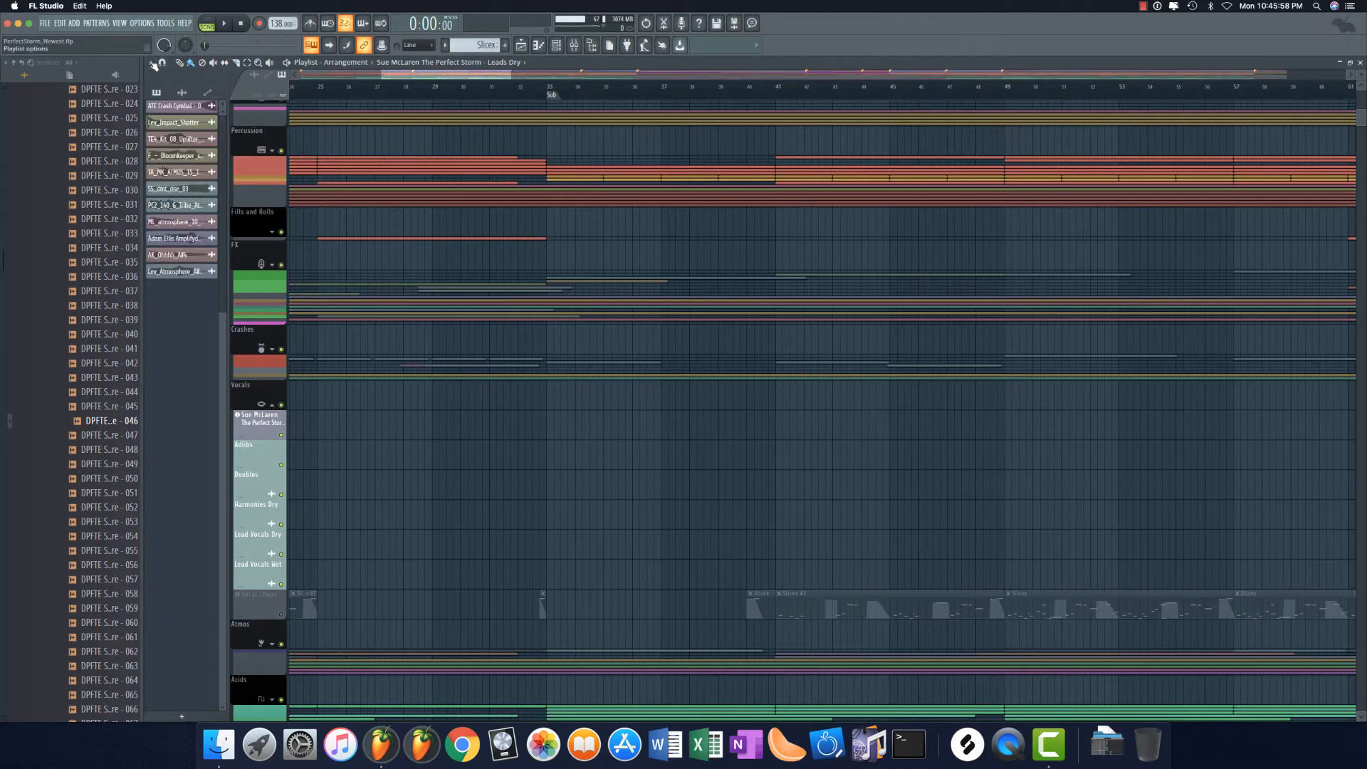
Step: Create a new pattern named VocalChops and place it at bar 41 on the first track under Vocals
click(505, 45)
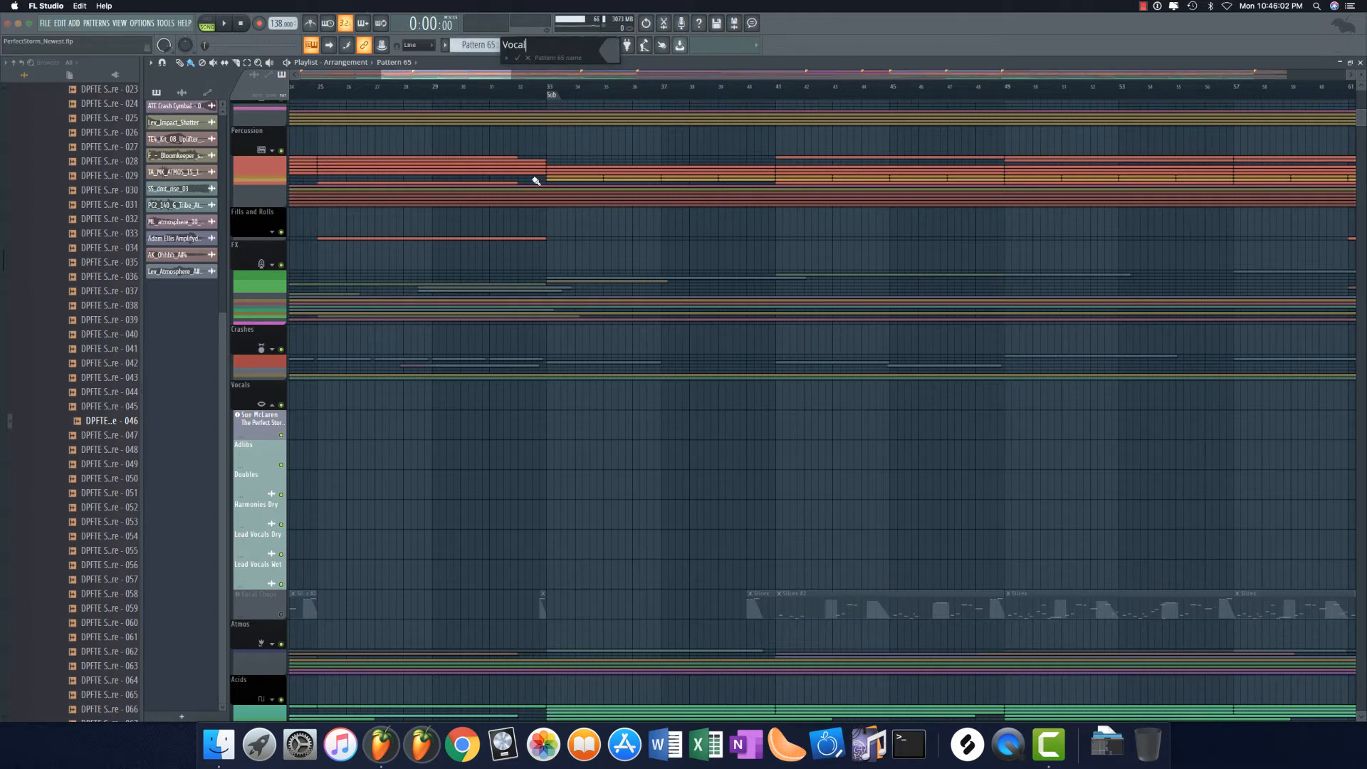
key(Return)
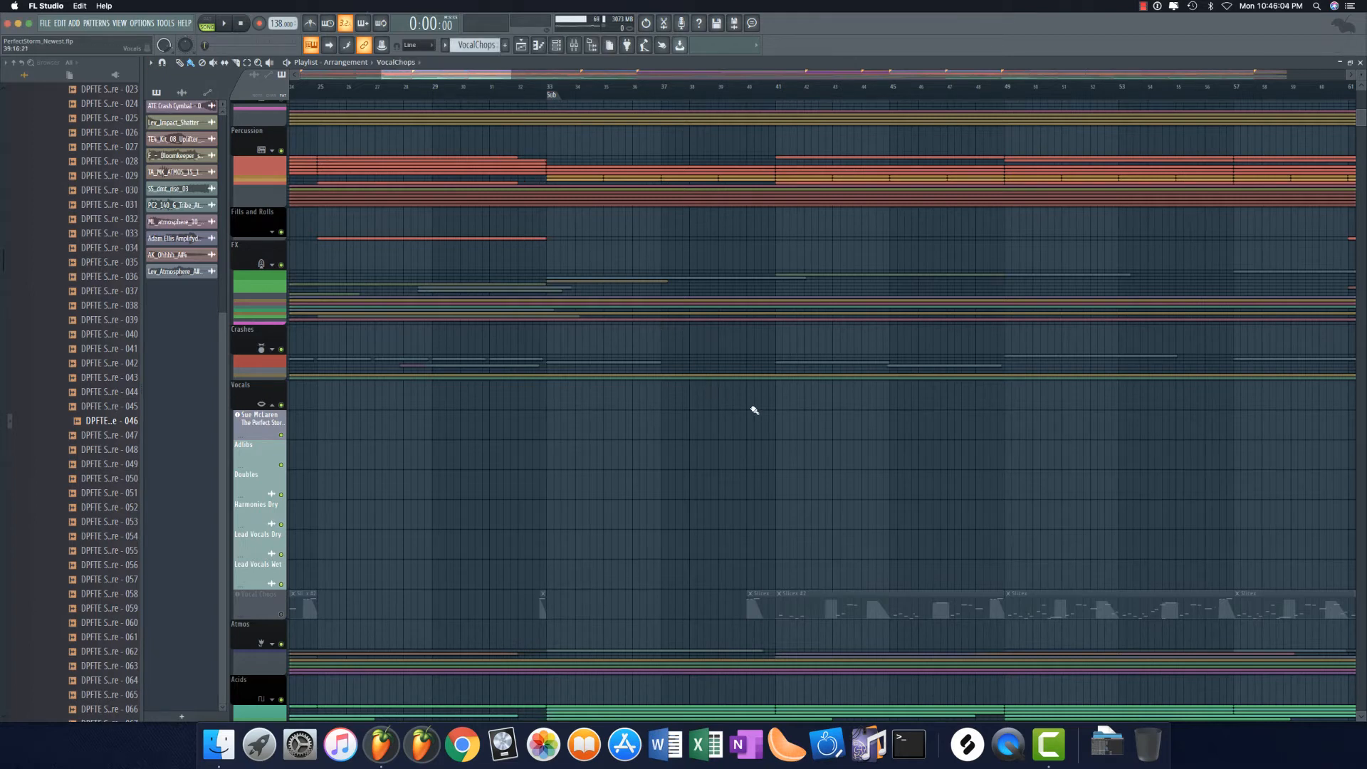
click(781, 421)
scroll(790, 430, up, 1)
double_click(788, 429)
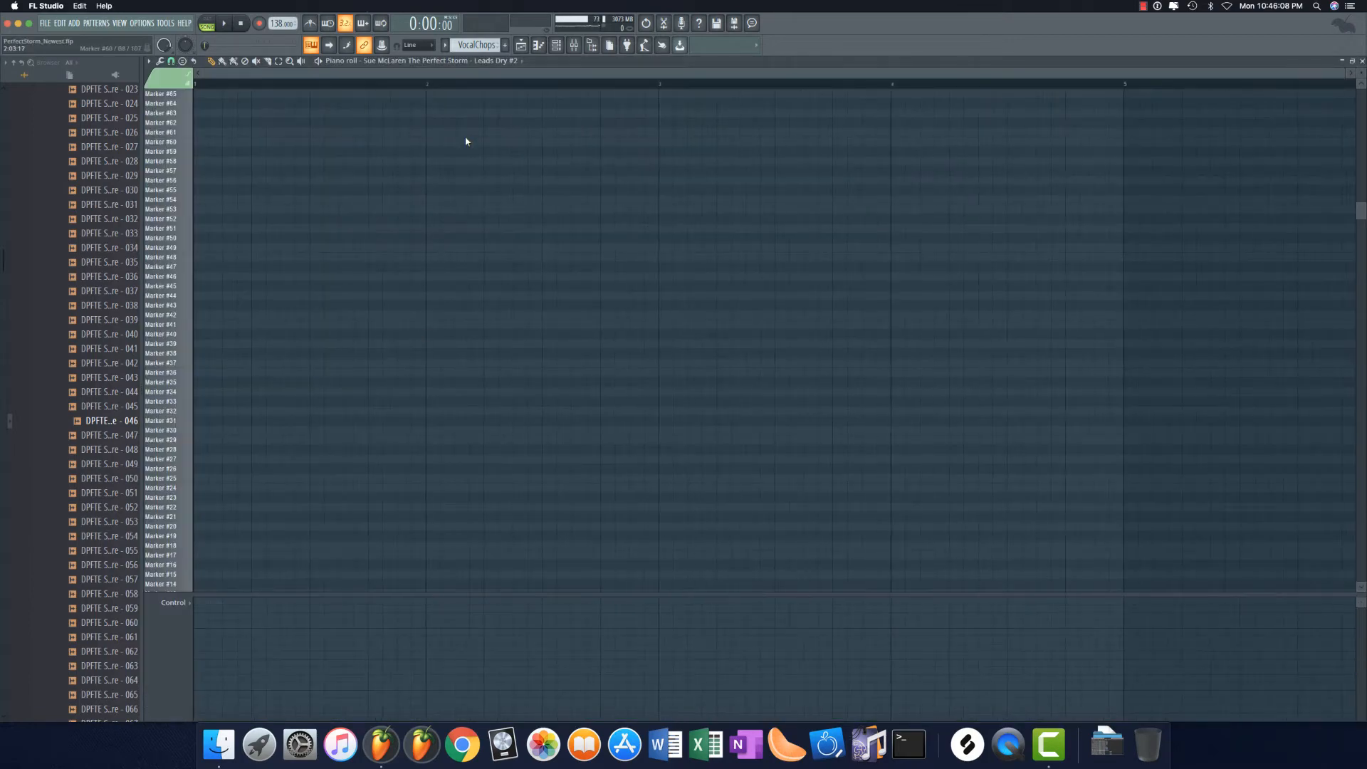
Step: Return to the playlist, set the playback position to bar 41 and play the arrangement from there
click(519, 50)
click(760, 86)
key(space)
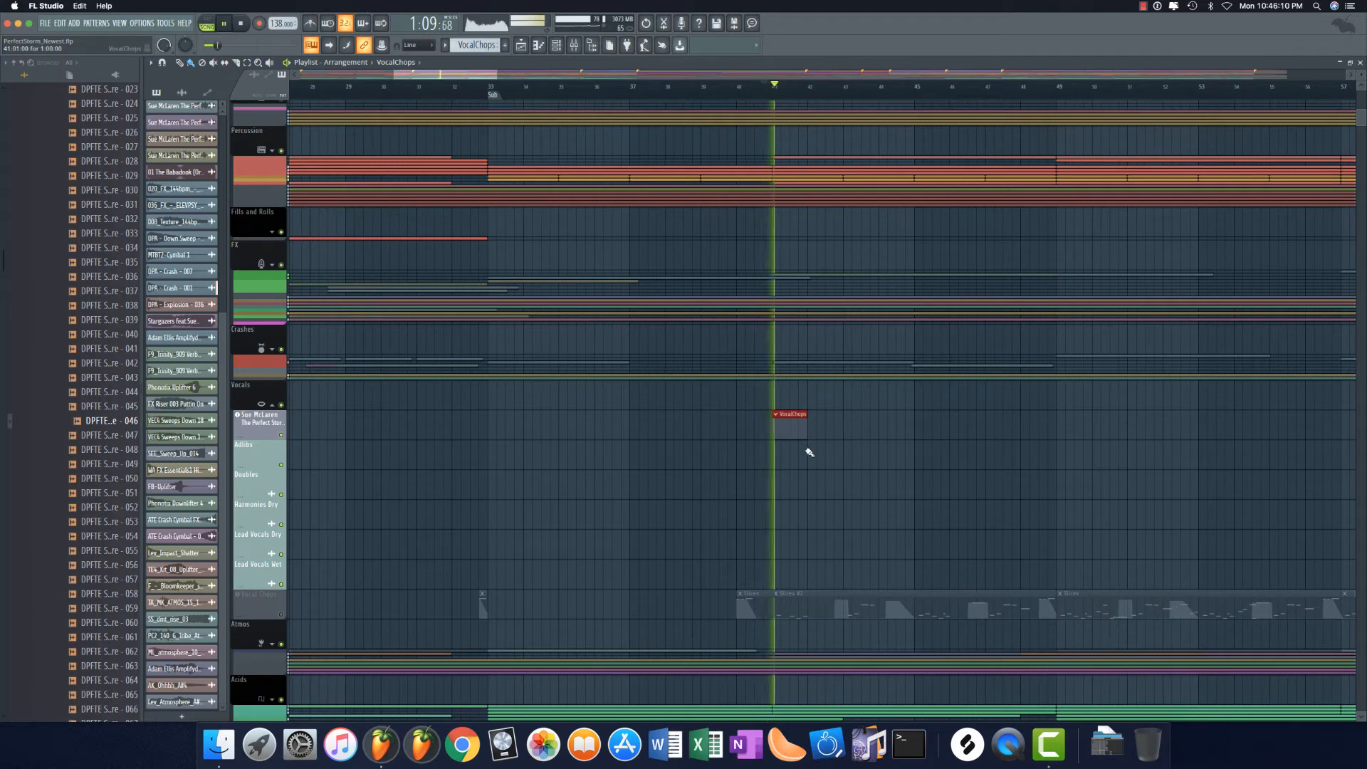
Step: In the VocalChops piano roll, place a four-step Marker #35 note at the start of bar 1, removing the trial Marker #32 note
double_click(781, 418)
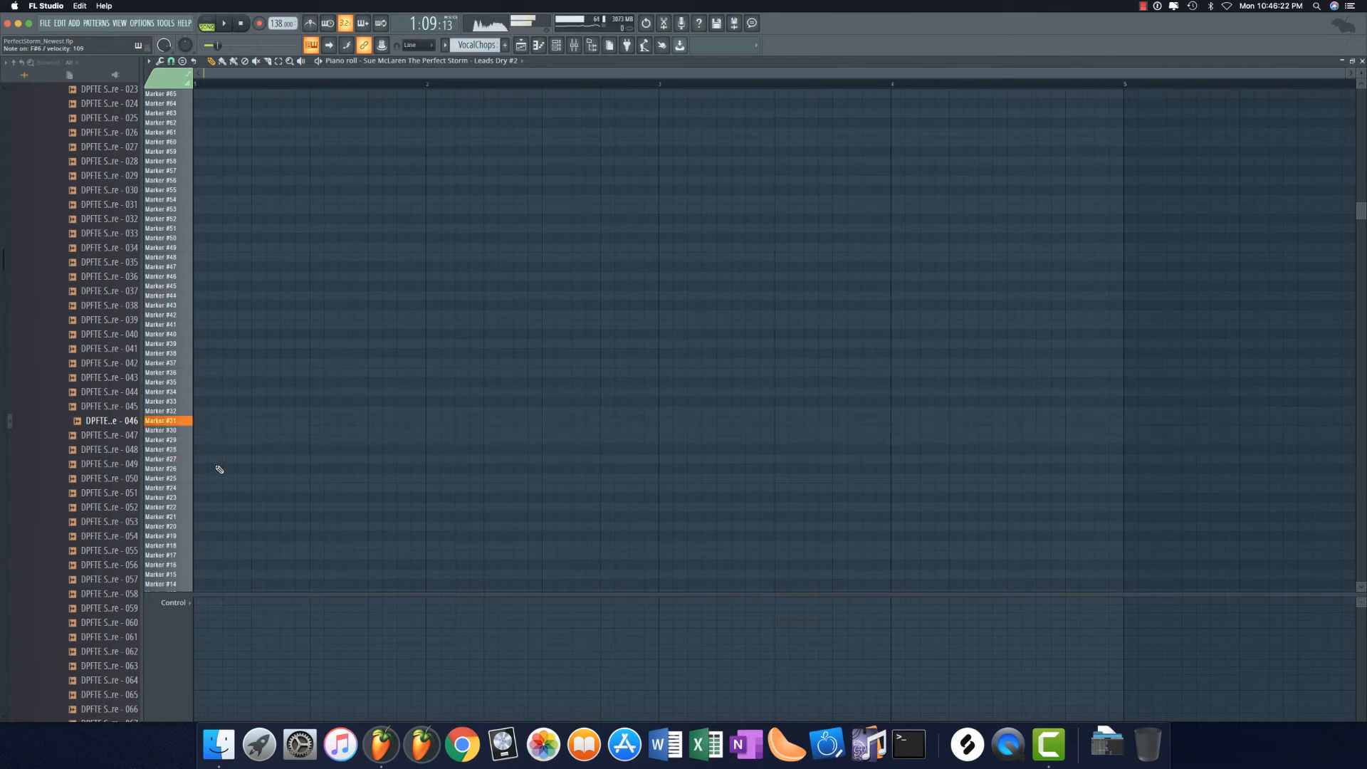
click(205, 411)
drag(204, 411, 192, 410)
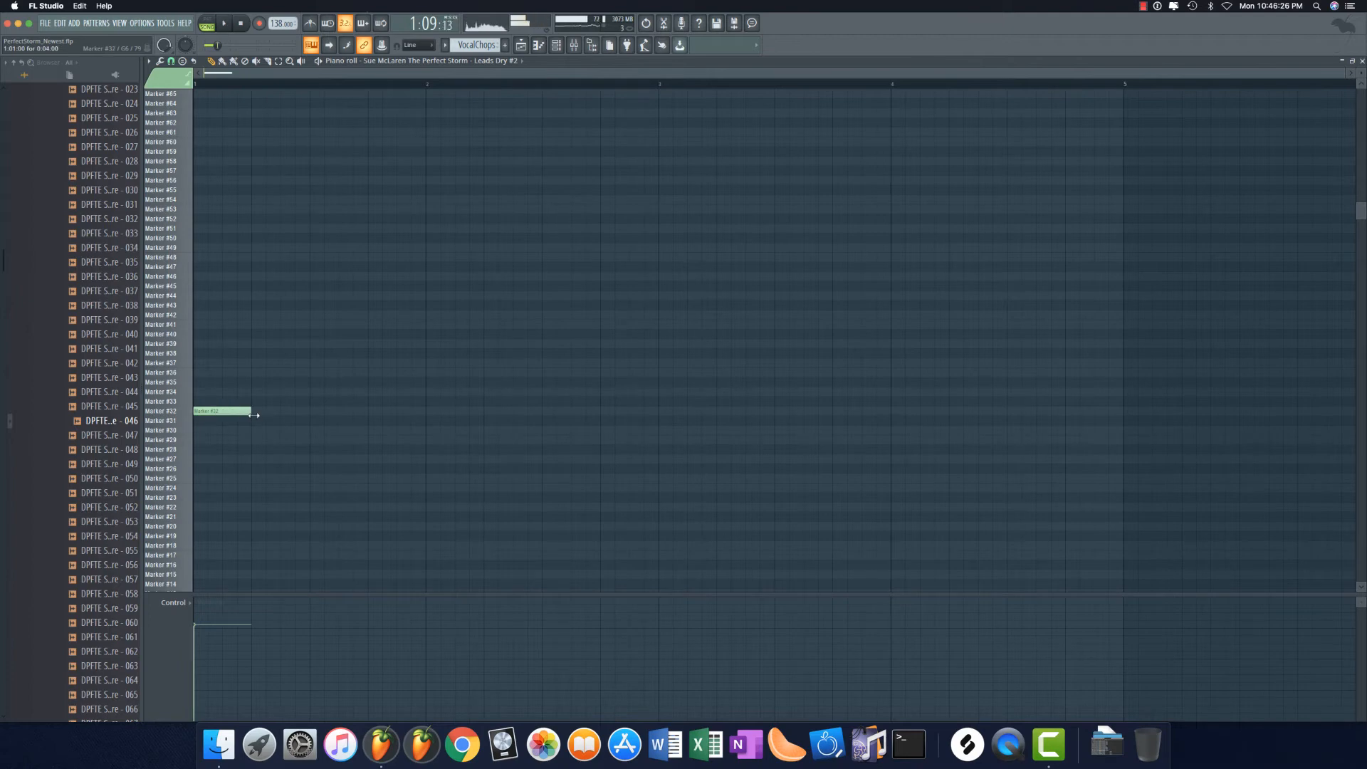
key(space)
mouse_move(277, 372)
mouse_down()
mouse_move(274, 386)
mouse_move(212, 383)
mouse_up()
right_click(229, 412)
right_click(306, 382)
key(space)
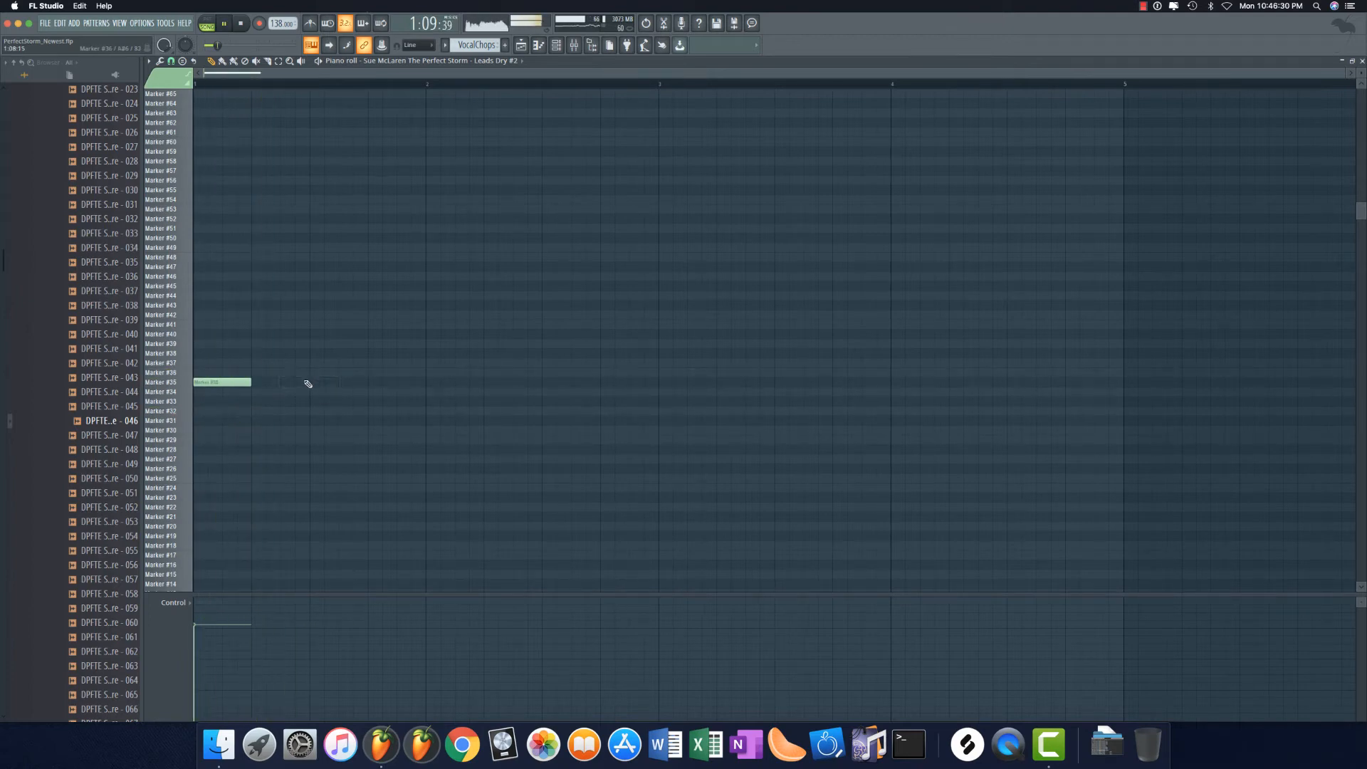
Step: Add a four-step Marker #37 note at 1:07:00 and play the pattern to audition it
key(space)
click(300, 344)
drag(320, 344, 306, 364)
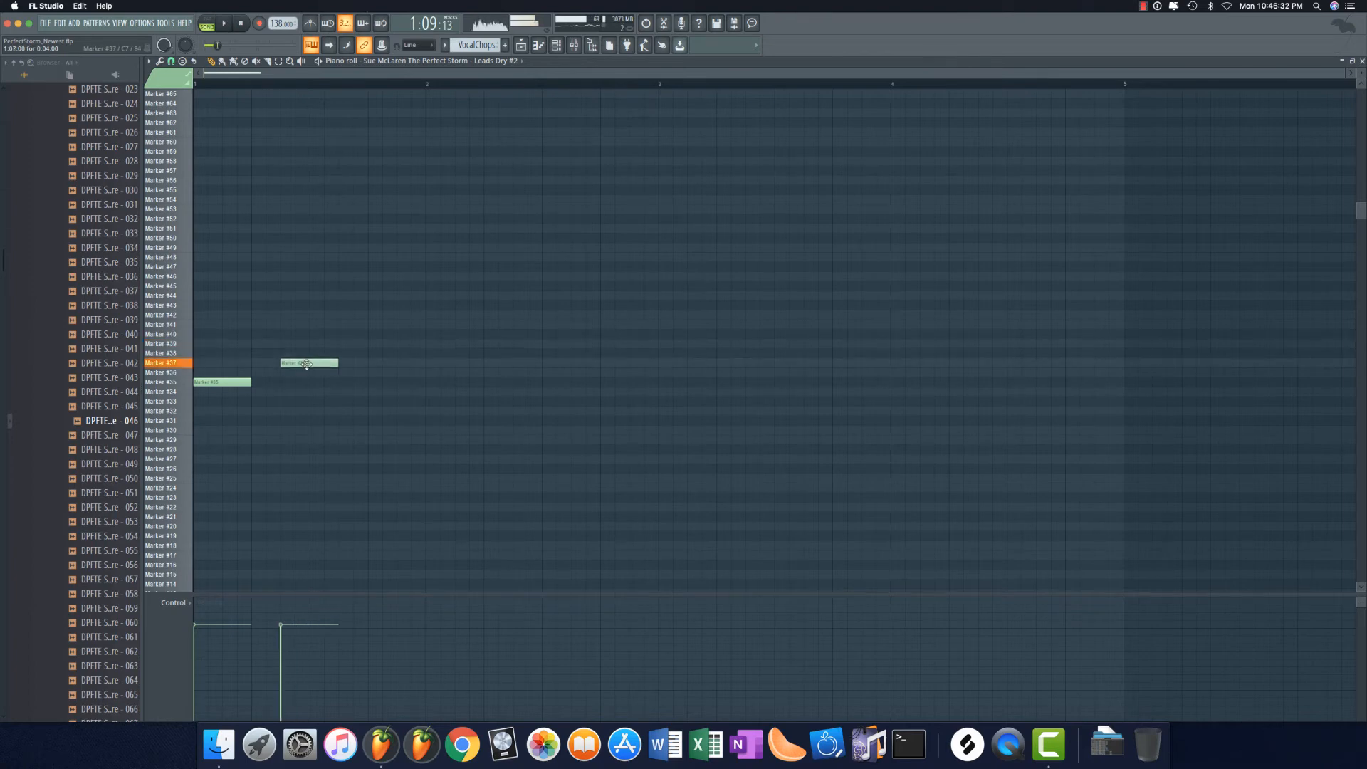
key(space)
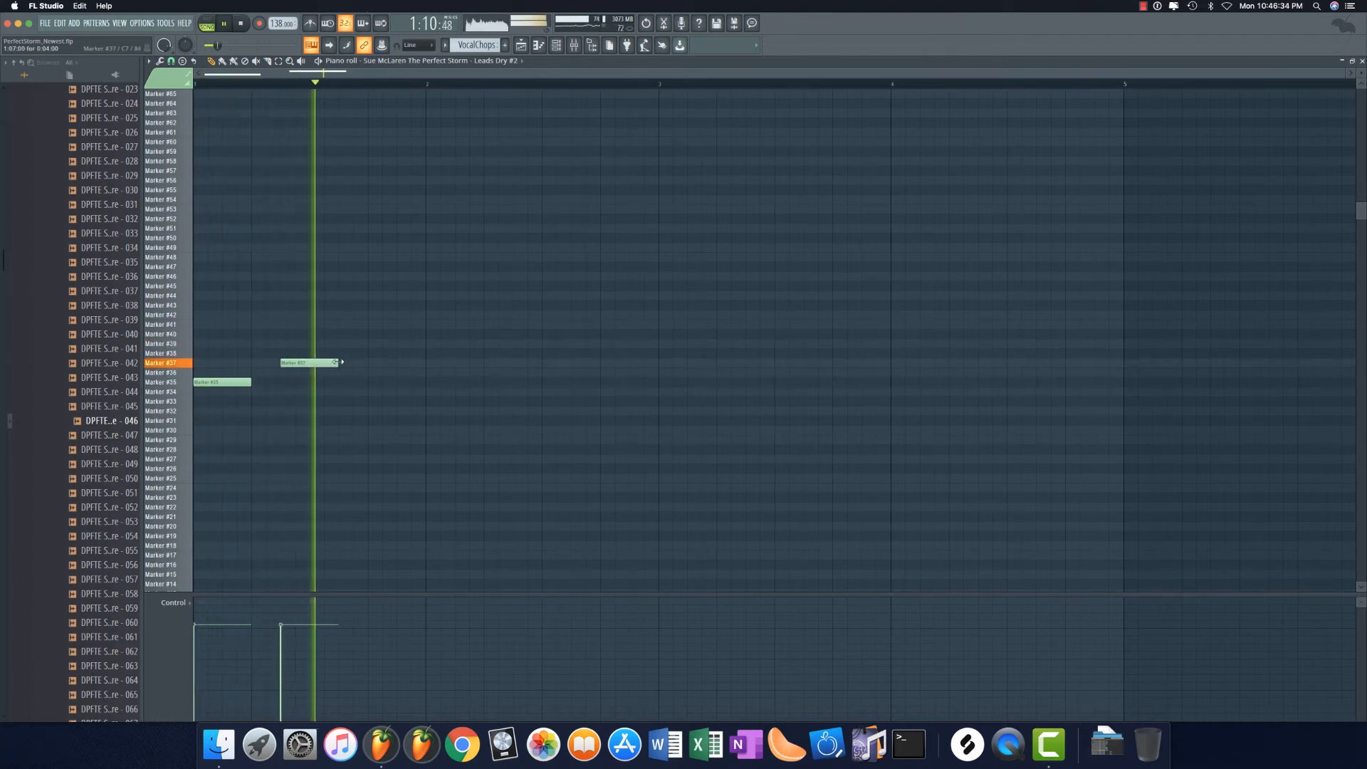
Step: Add a four-step note at 1:12:00, try it on Marker #30, settle it on Marker #31 and audition it
key(space)
click(356, 392)
drag(356, 400, 357, 438)
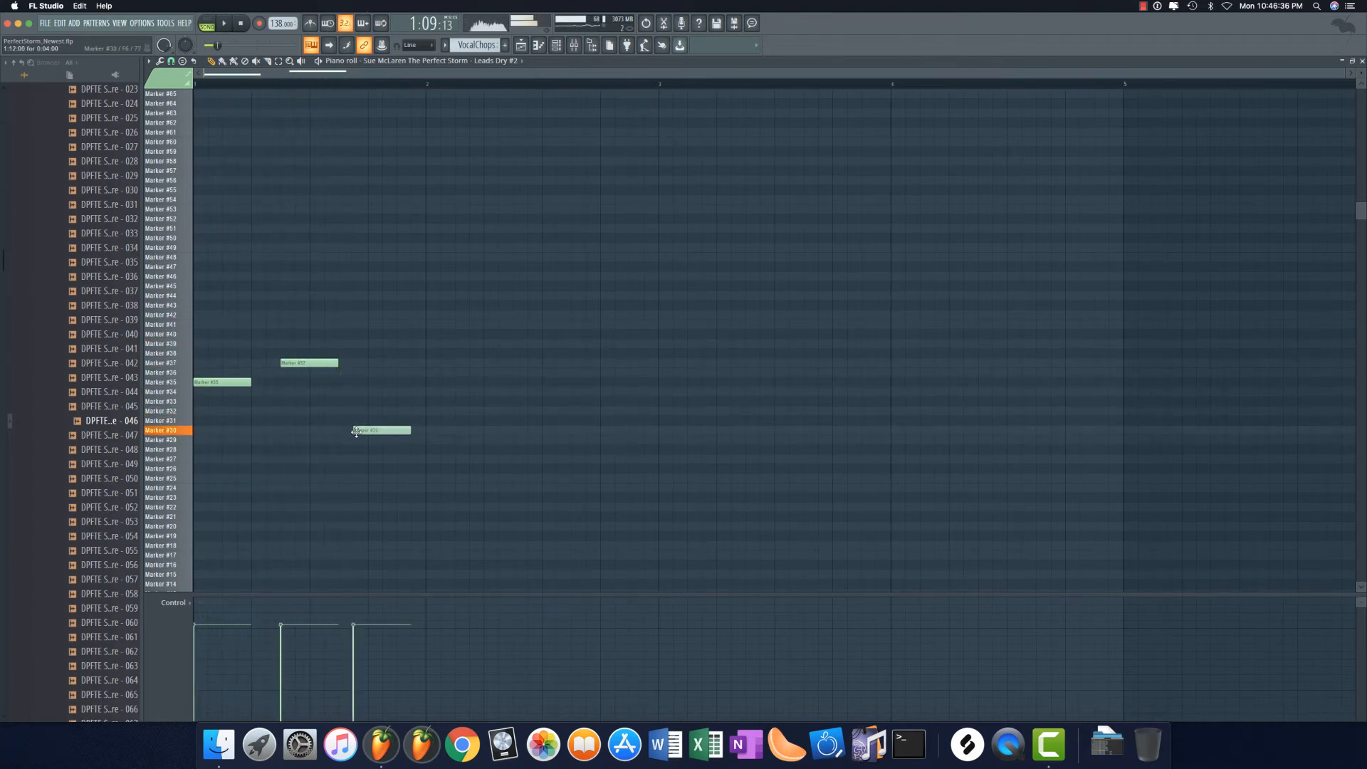
key(space)
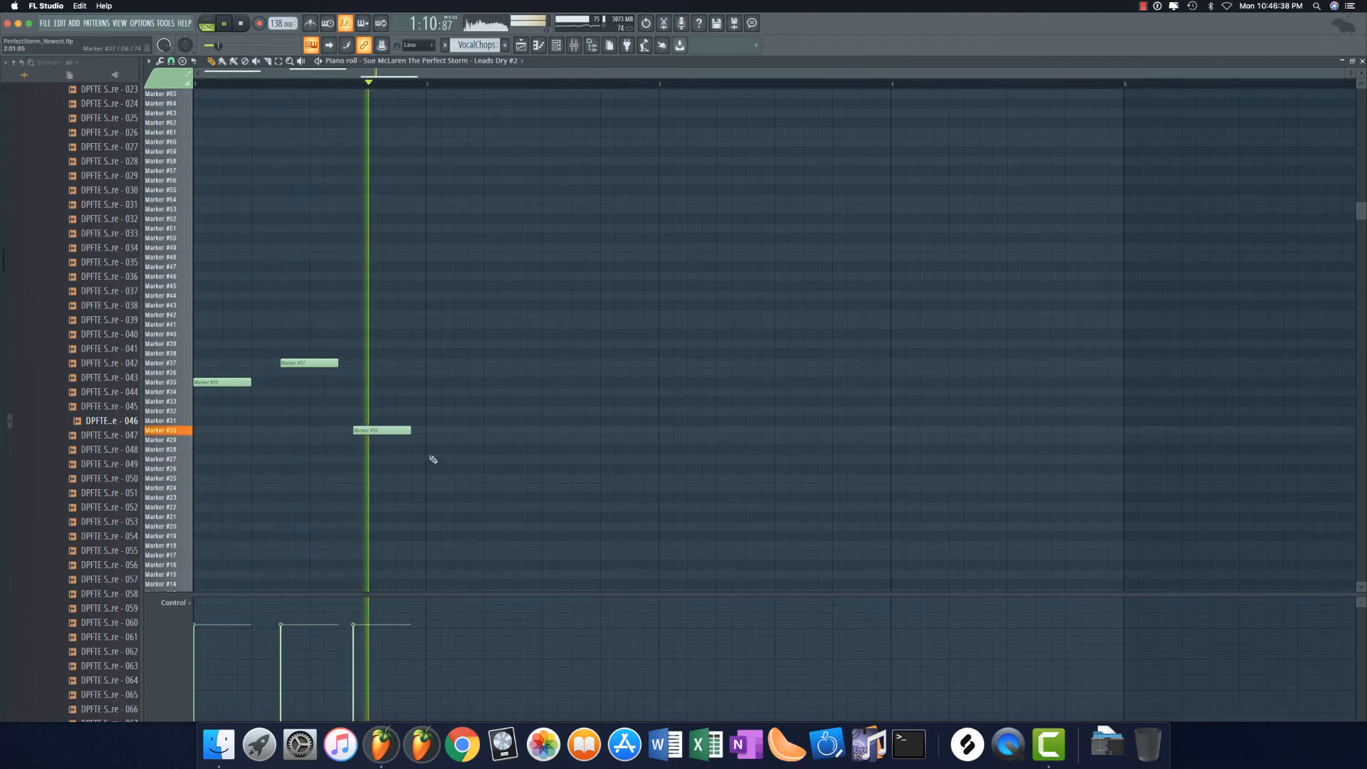
key(space)
drag(403, 429, 403, 421)
key(space)
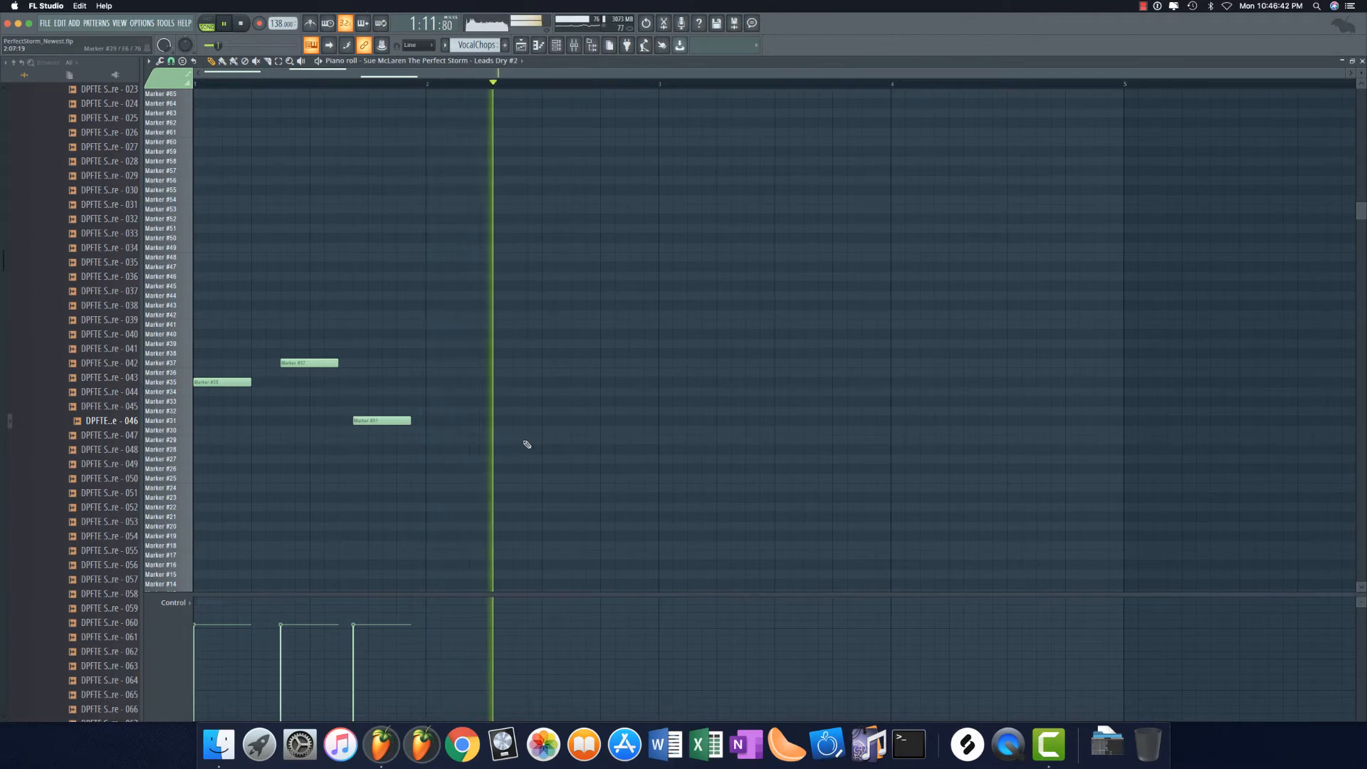
Step: Add Marker #35, #37 and #55 notes in bar 3 at steps 1, 7 and 13, and play the pattern
key(space)
click(659, 373)
drag(658, 383, 659, 385)
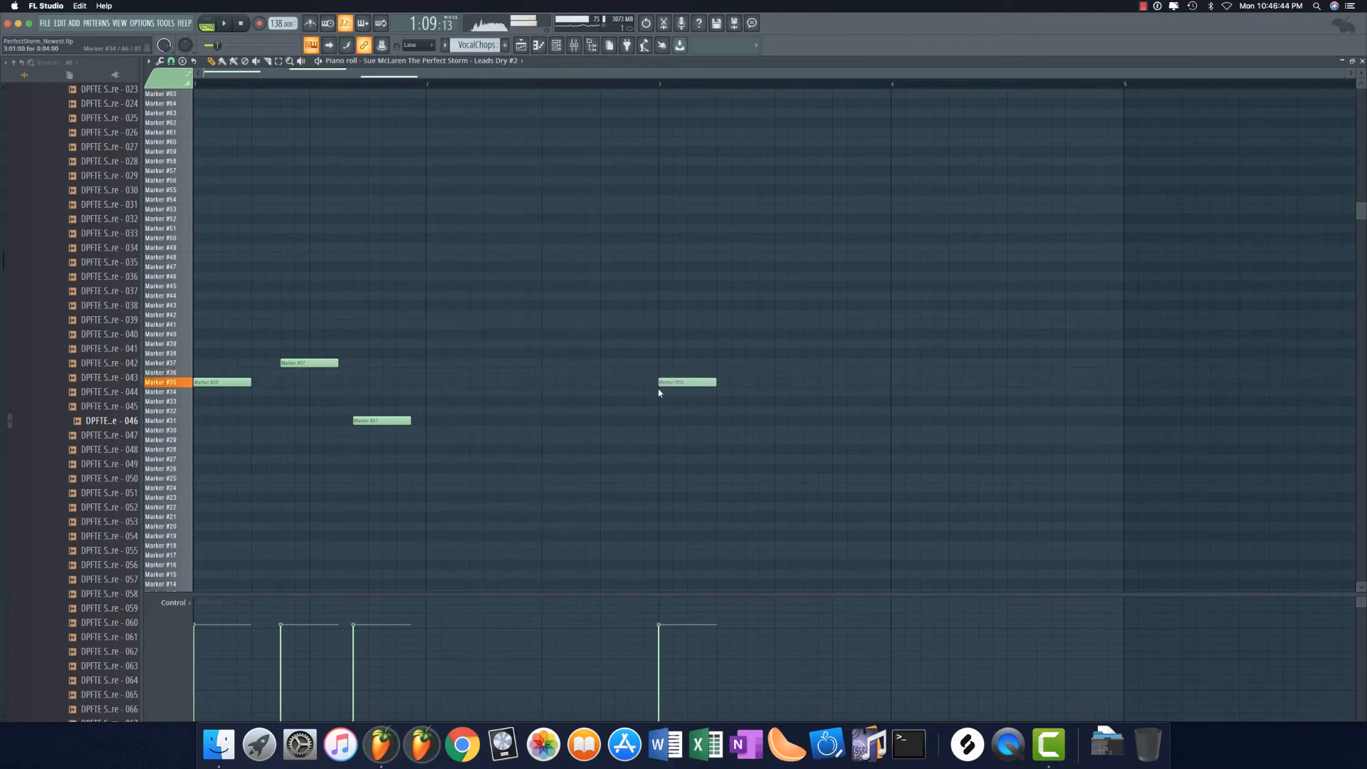
click(733, 364)
drag(739, 364, 758, 365)
click(819, 322)
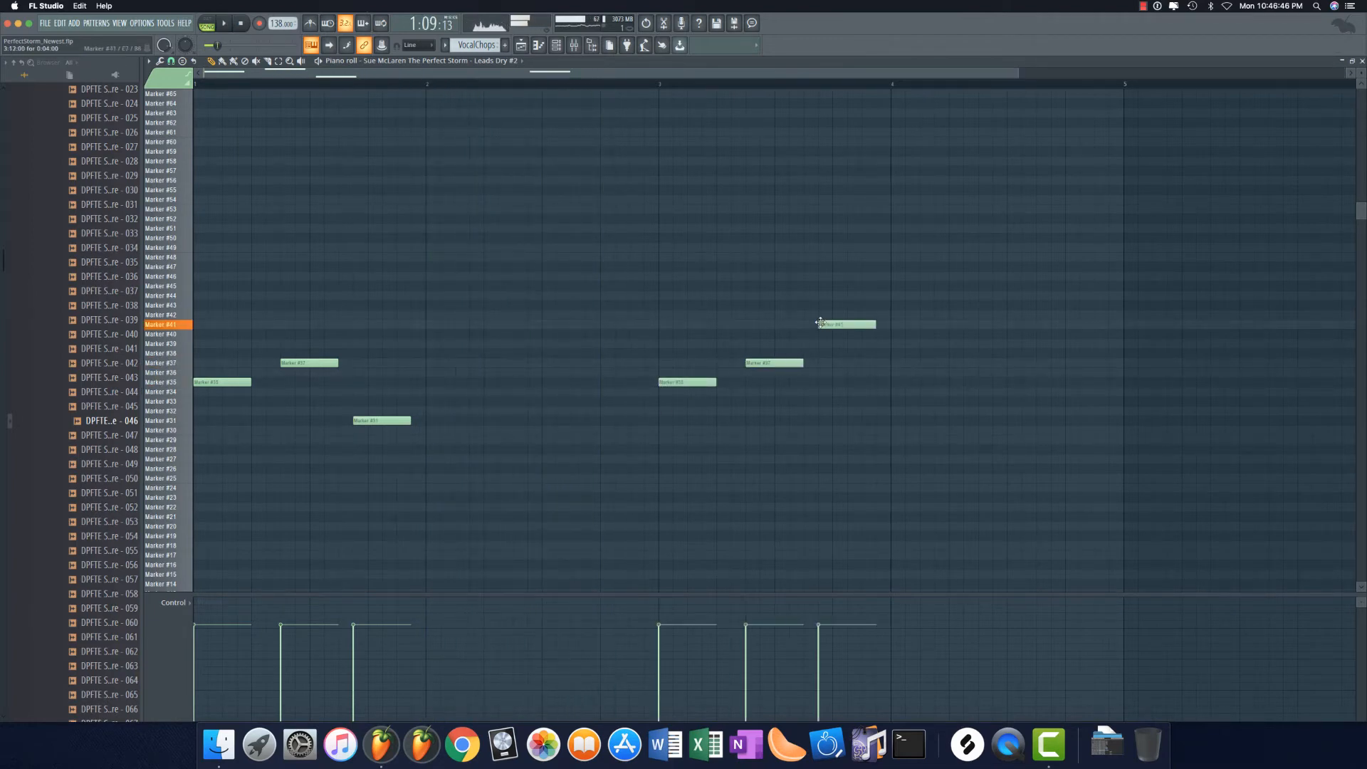
drag(819, 322, 833, 185)
key(space)
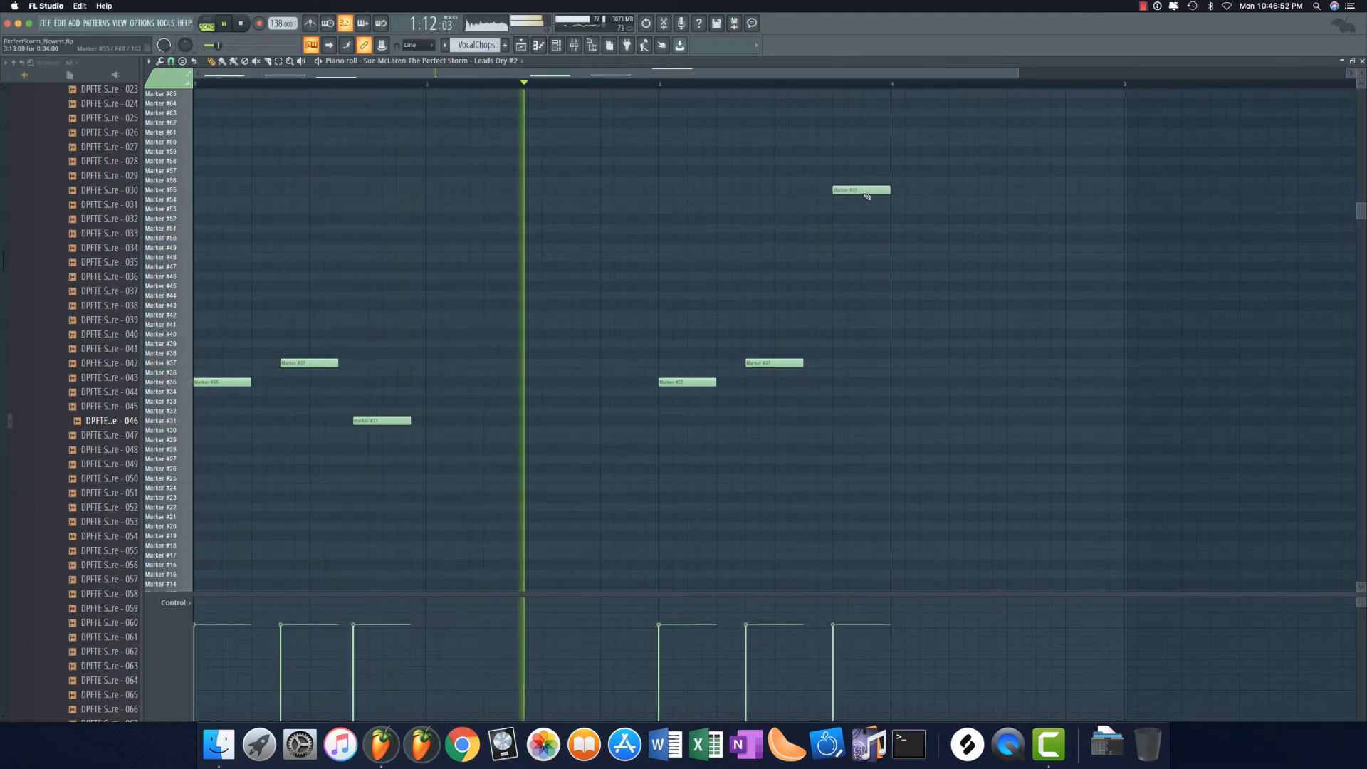
Step: Move bar 1's Marker #31 note one step later, add a Marker #22 note at 1:15:00 and audition the pattern
drag(390, 425, 405, 425)
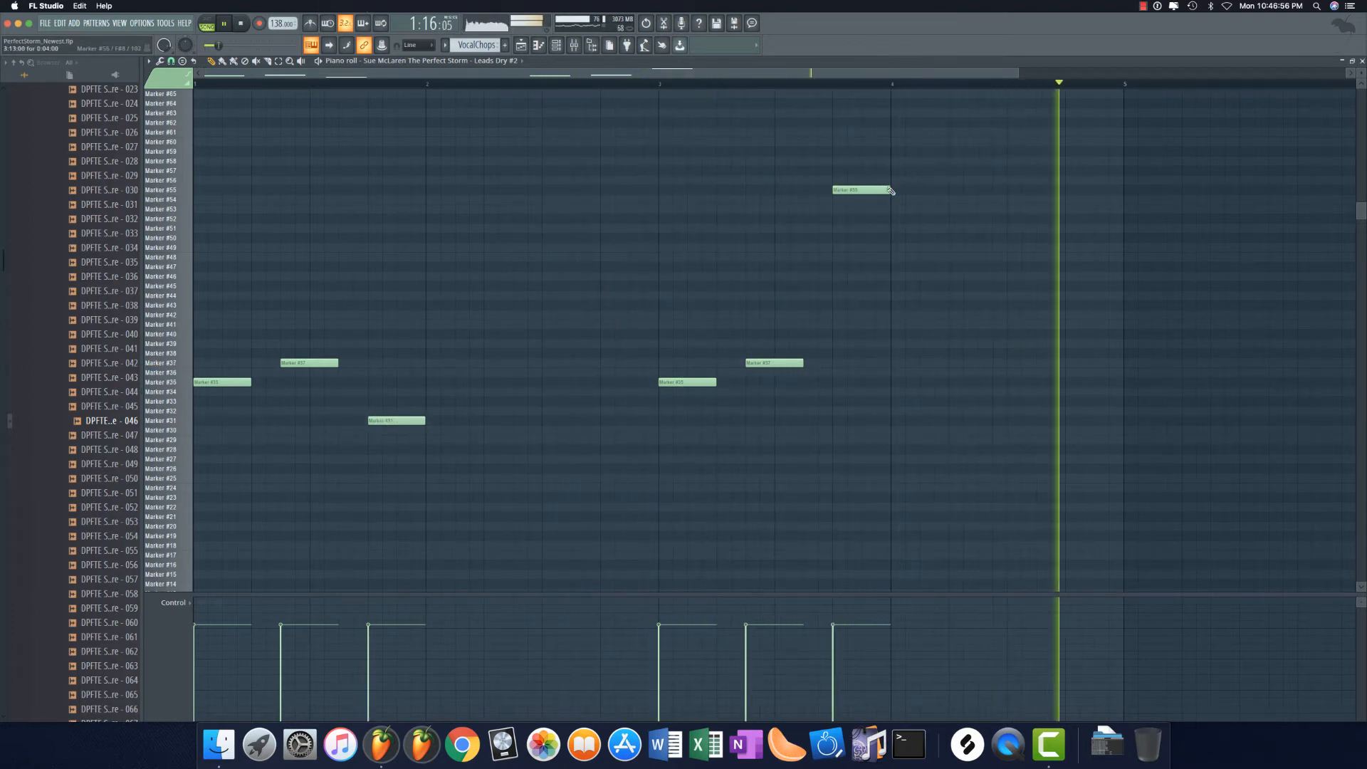
key(space)
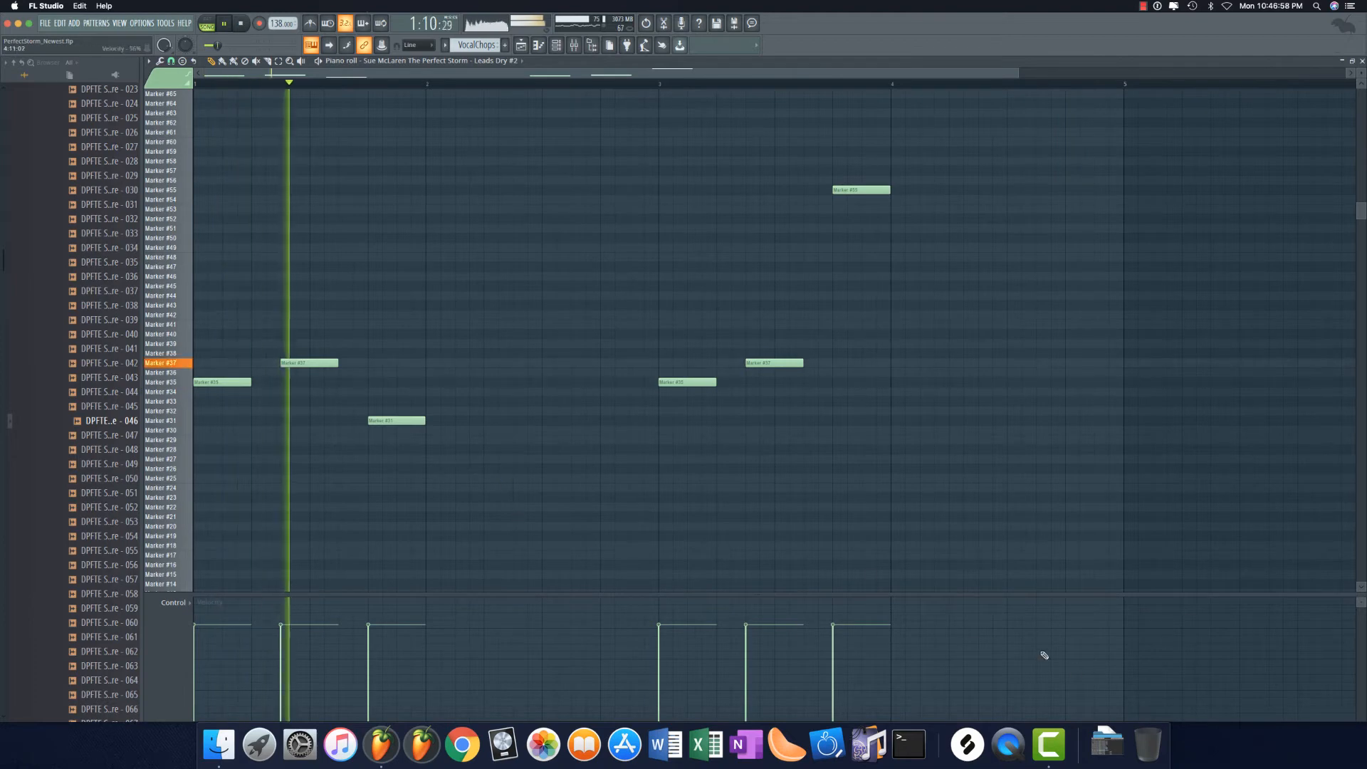
drag(943, 510, 75, 109)
key(space)
drag(384, 459, 393, 506)
key(space)
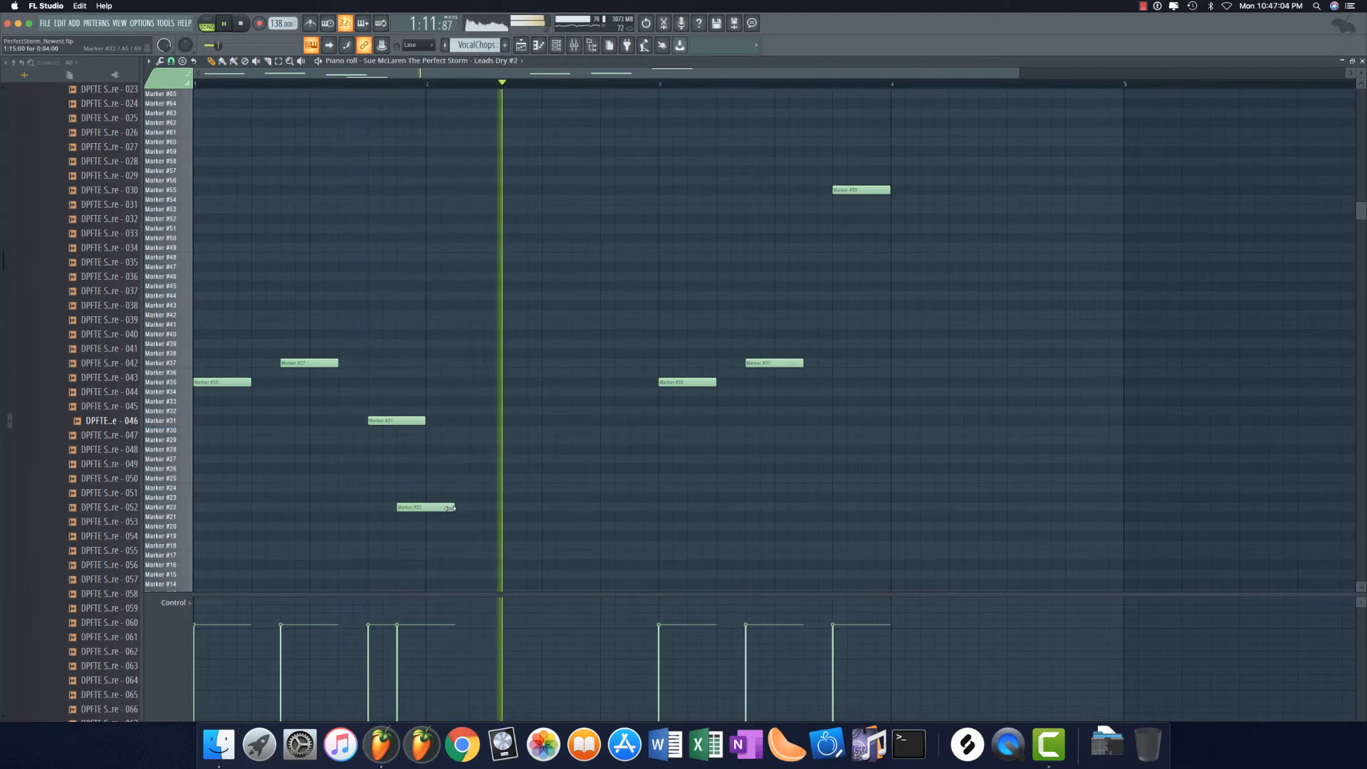
Step: Shorten bar 1's Marker #22 note to two steps and extend bar 3's Marker #55 note to eight steps while playing the pattern
drag(453, 507, 425, 507)
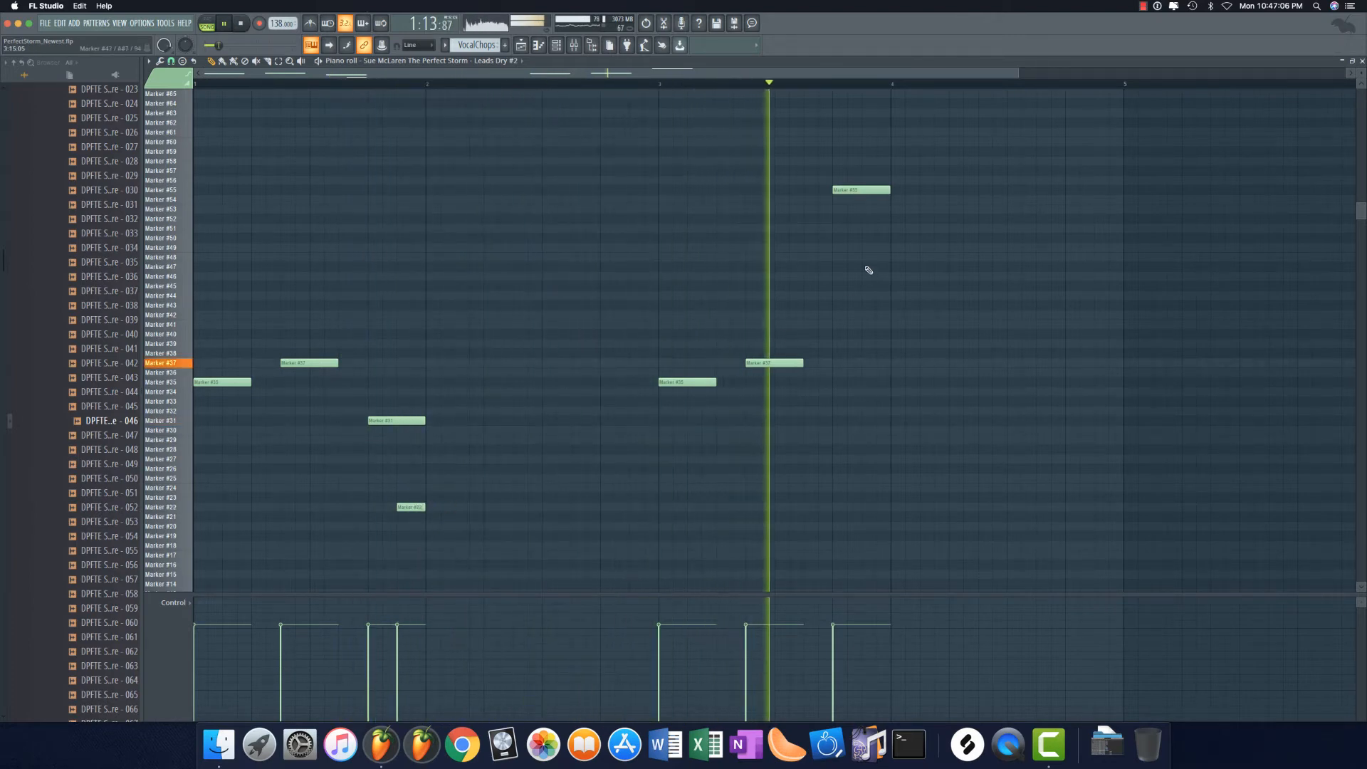
key(space)
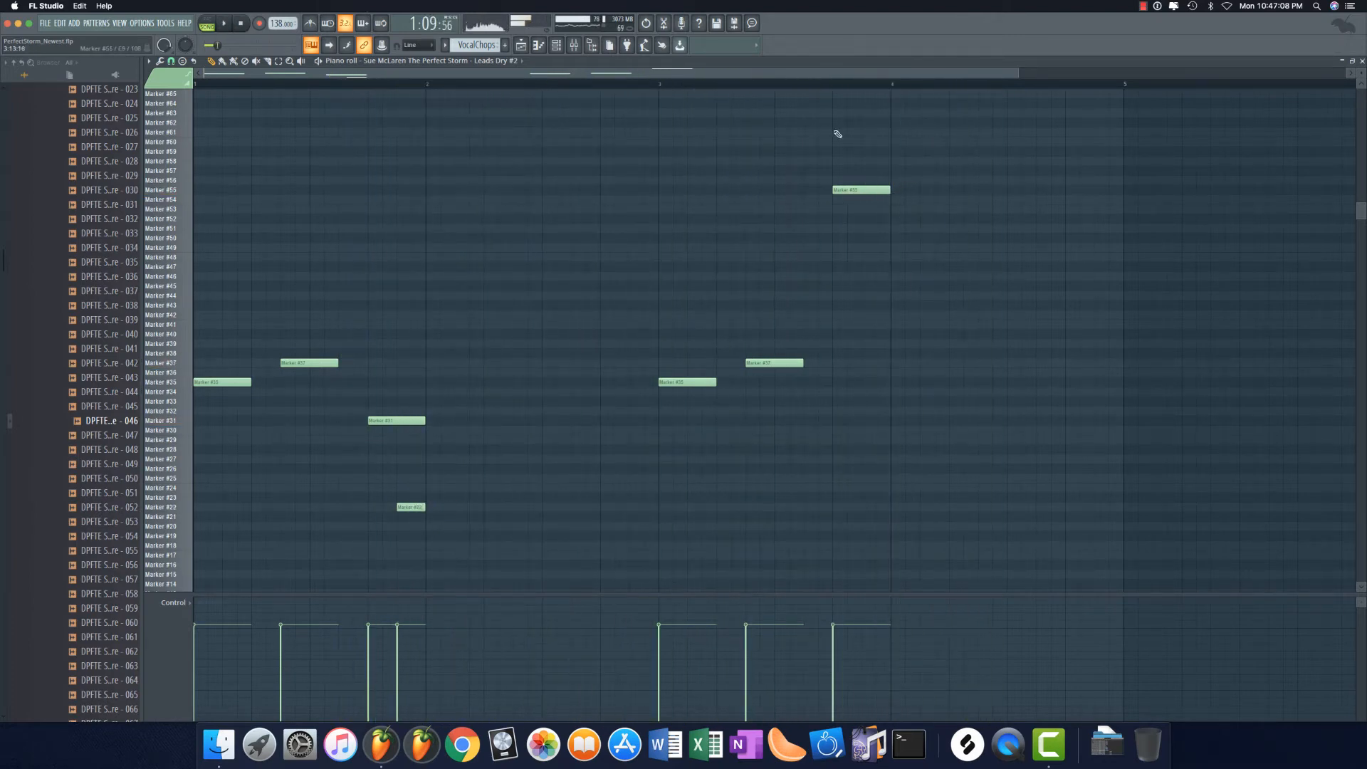
click(860, 190)
key(space)
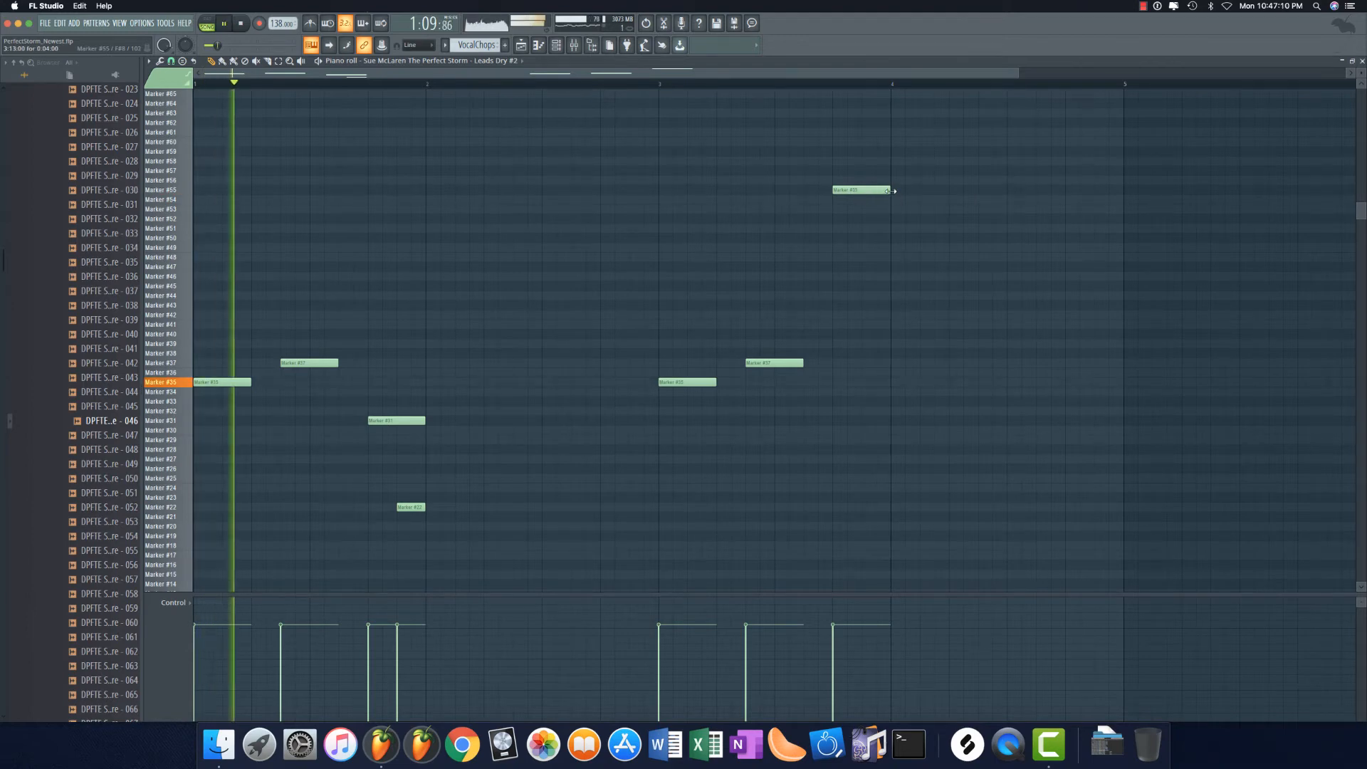
drag(892, 191, 952, 193)
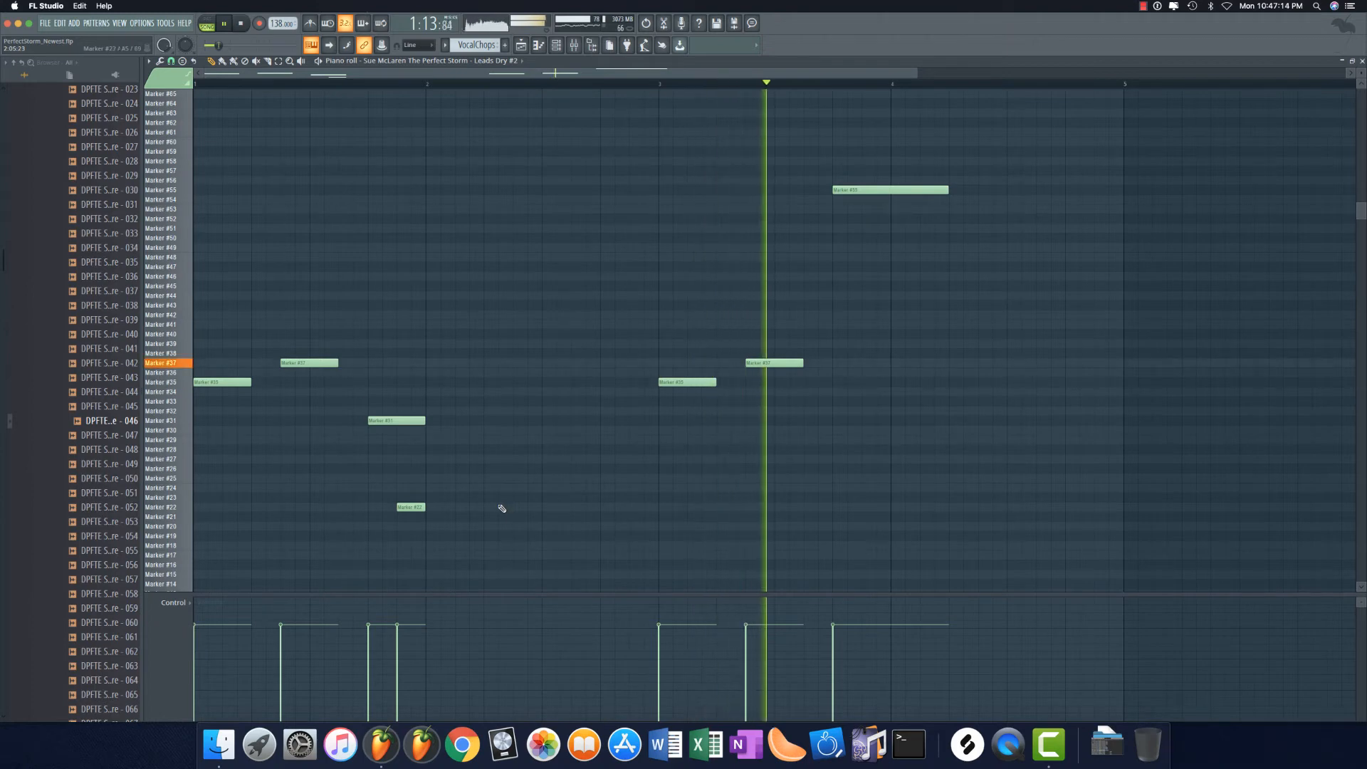
Step: Add two-step notes in bar 4 on Marker #53 at step 12 and Marker #54 at step 15, removing the surplus Marker #53 note
drag(1047, 198, 1050, 210)
click(1046, 210)
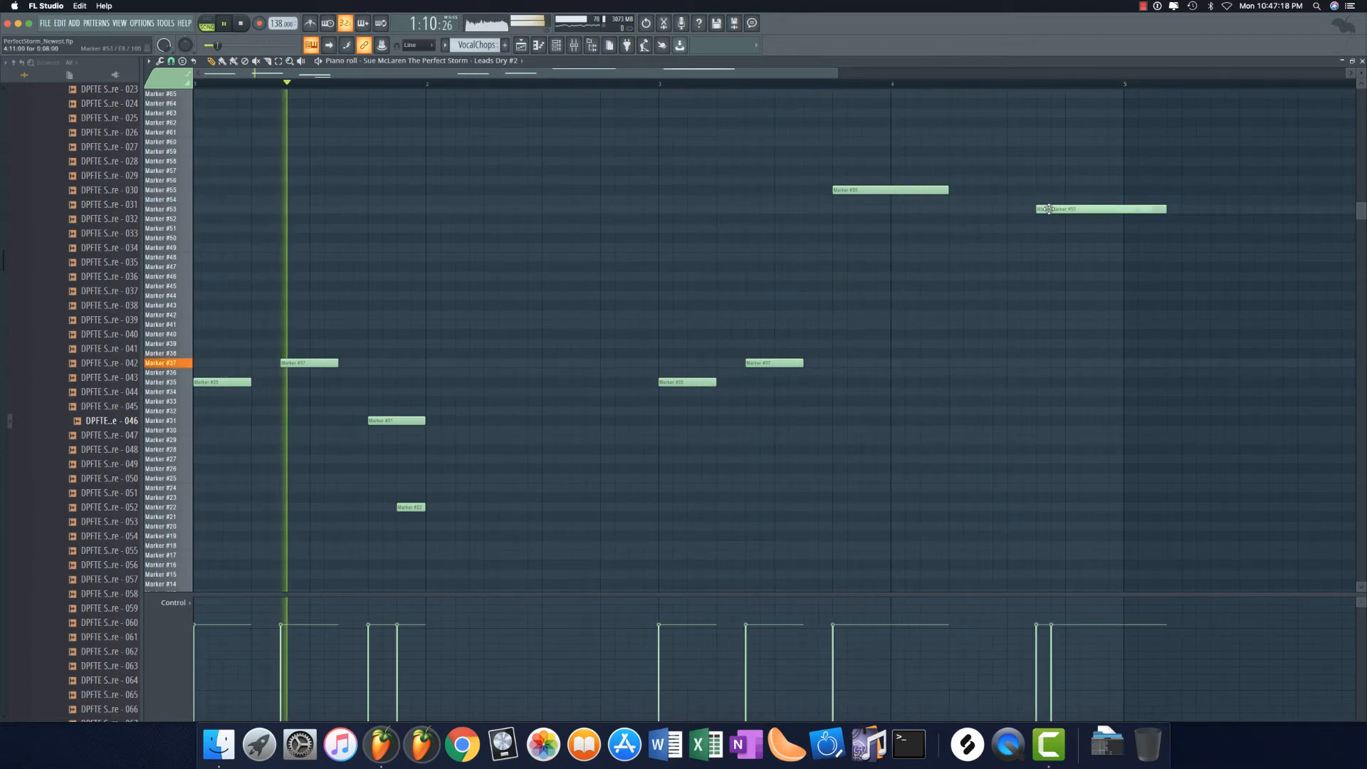
right_click(1045, 212)
right_click(1156, 213)
click(1049, 213)
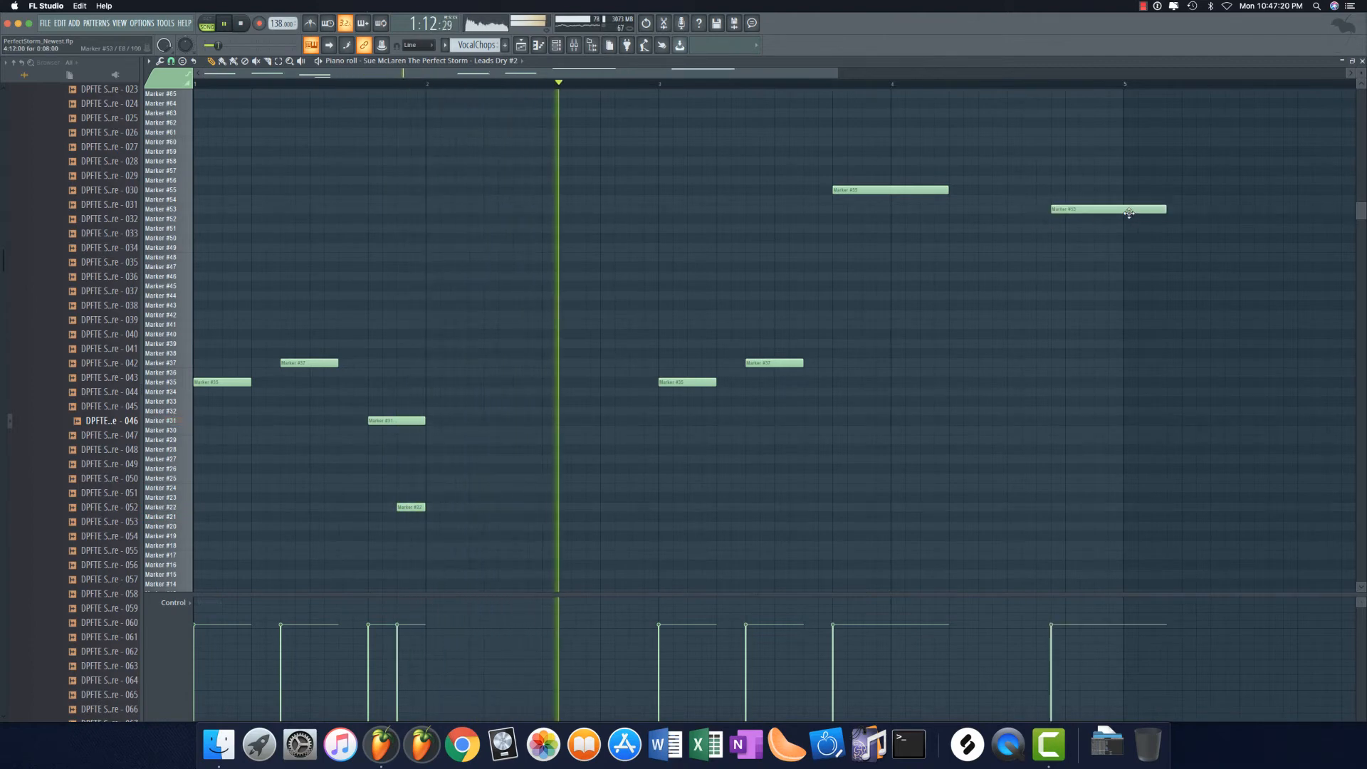
mouse_move(1165, 210)
mouse_down()
mouse_move(1078, 209)
mouse_move(1097, 199)
mouse_up()
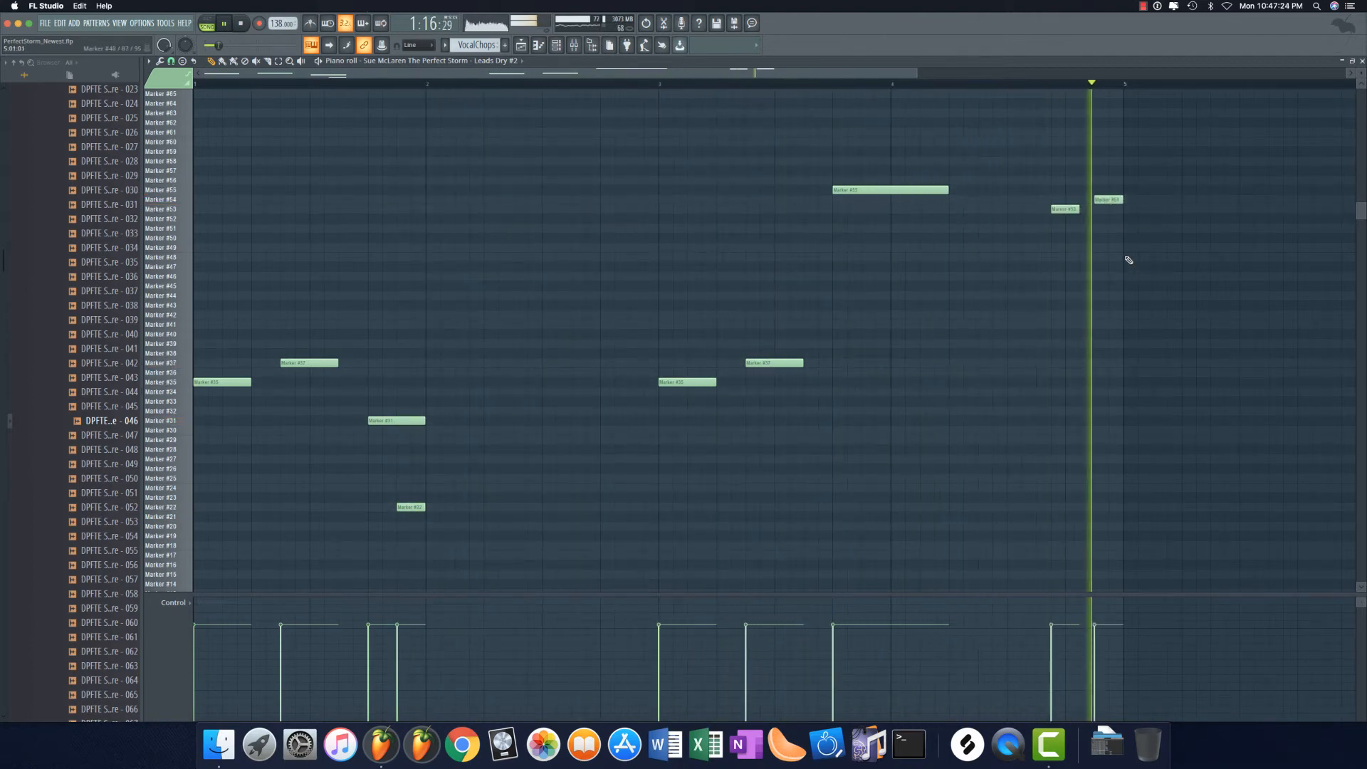
Step: Select every note in bars 1 to 4 and duplicate them into bars 5 to 8
drag(1108, 561, 196, 82)
drag(207, 415, 1140, 416)
scroll(993, 389, down, 3)
scroll(993, 389, down, 2)
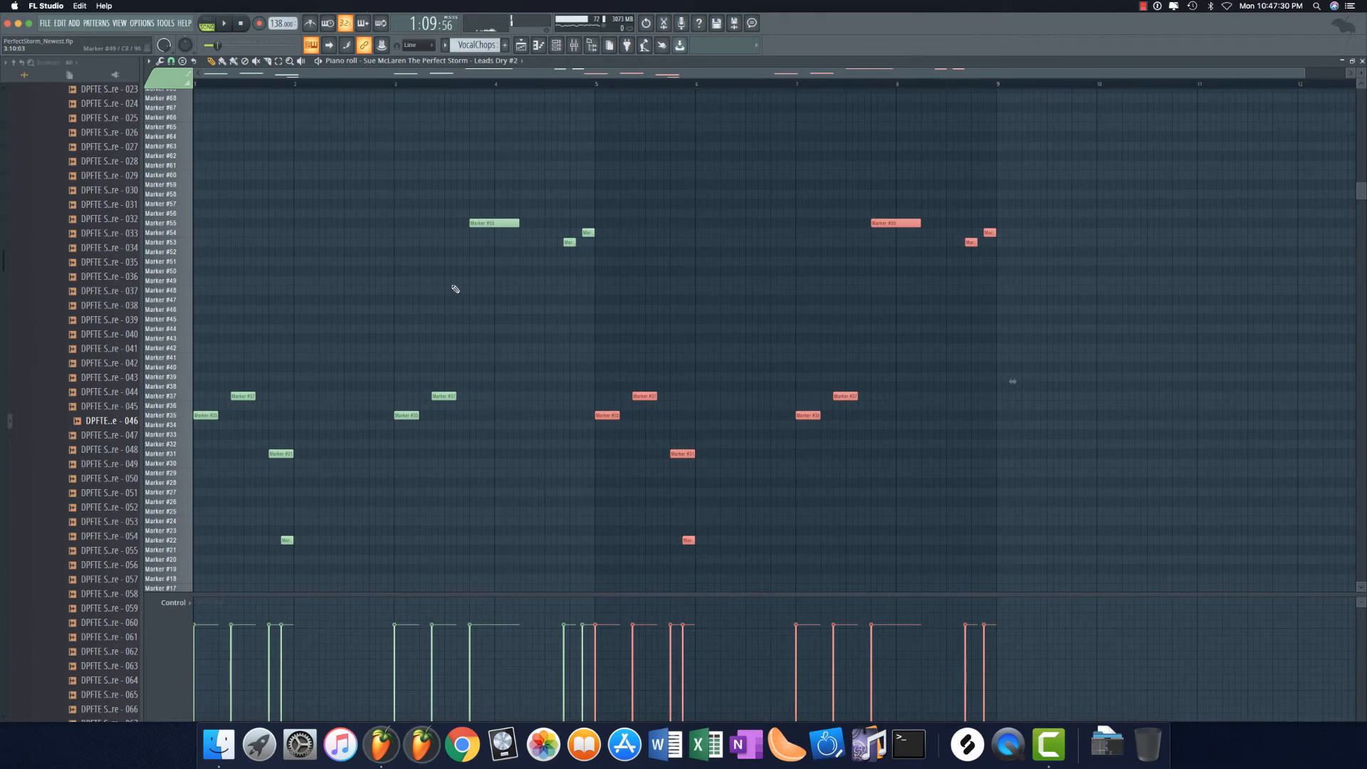
scroll(460, 285, up, 3)
scroll(466, 296, down, 4)
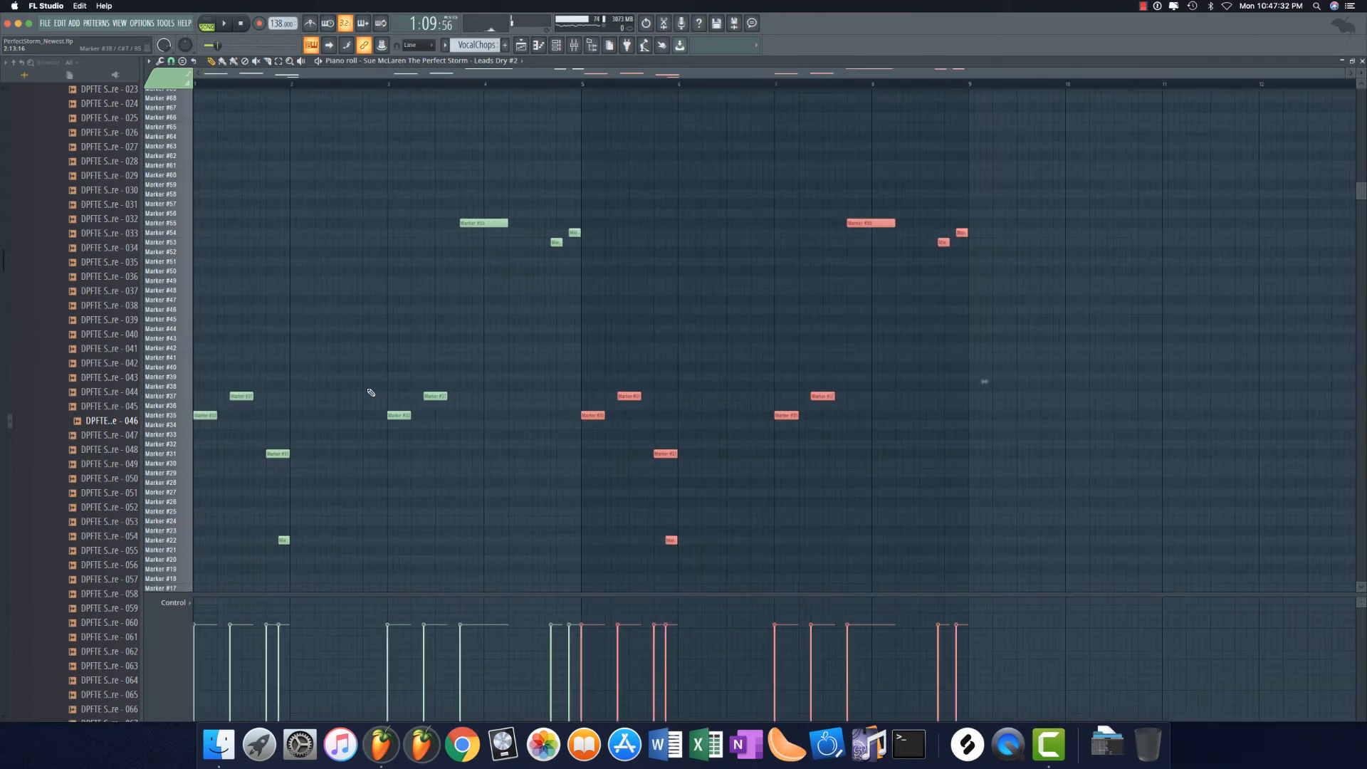
Step: Show note pan in the control lane, pan bar 4's Marker #53 and #54 notes to opposite sides and audition them
click(175, 611)
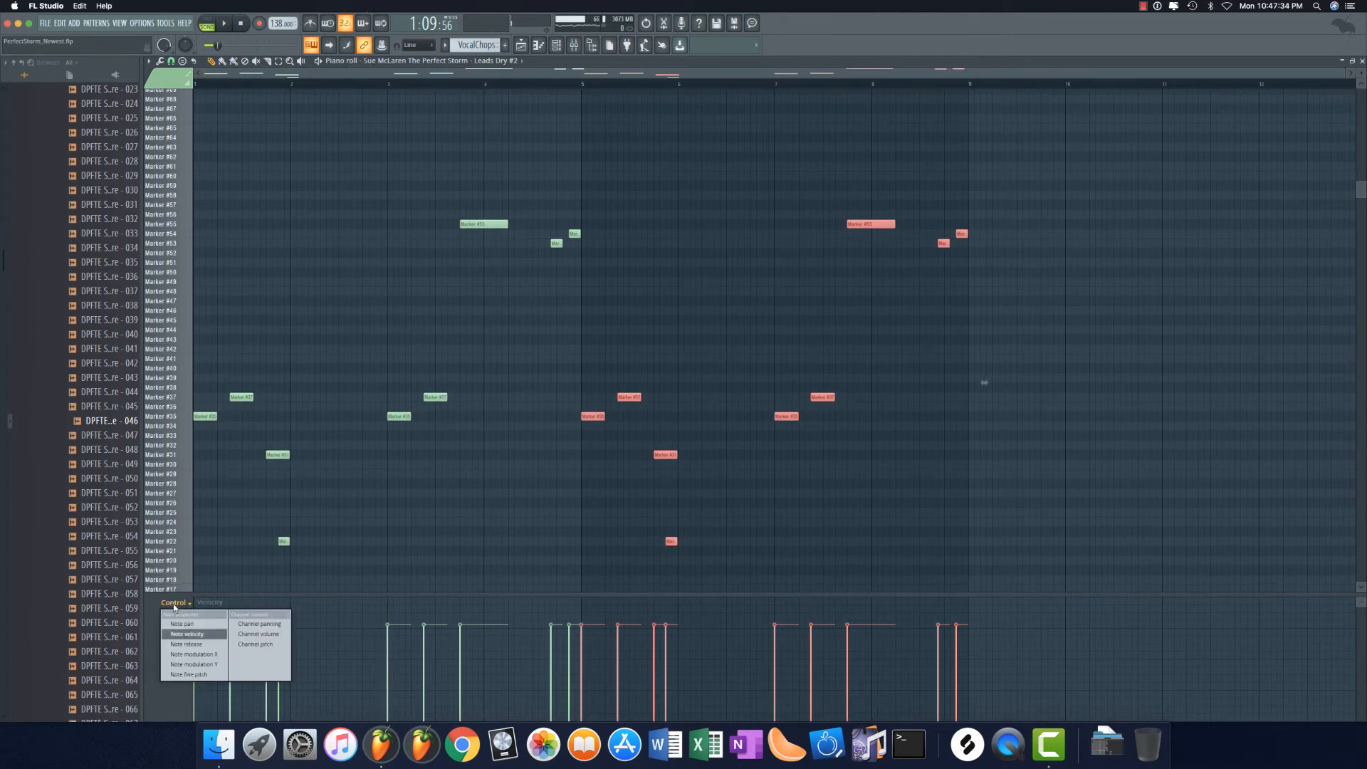
click(175, 624)
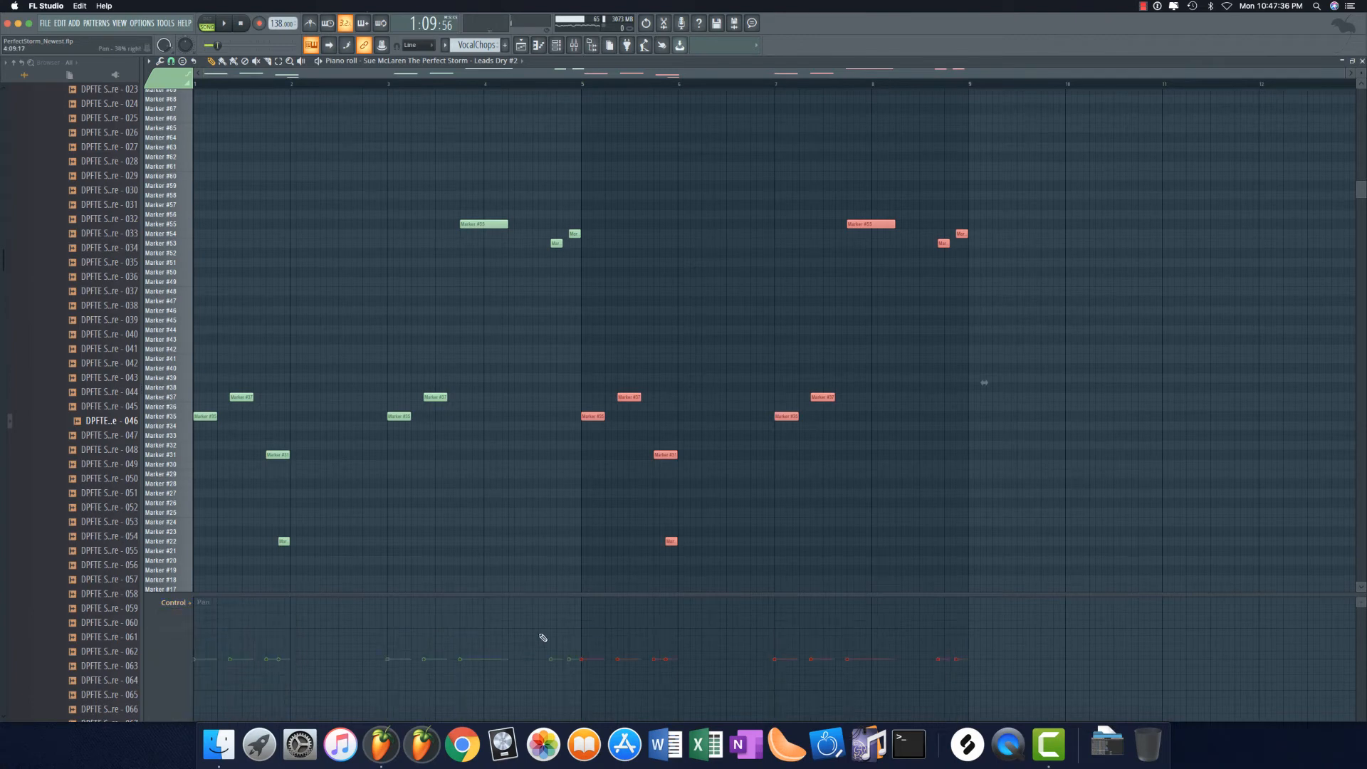
key(super+z)
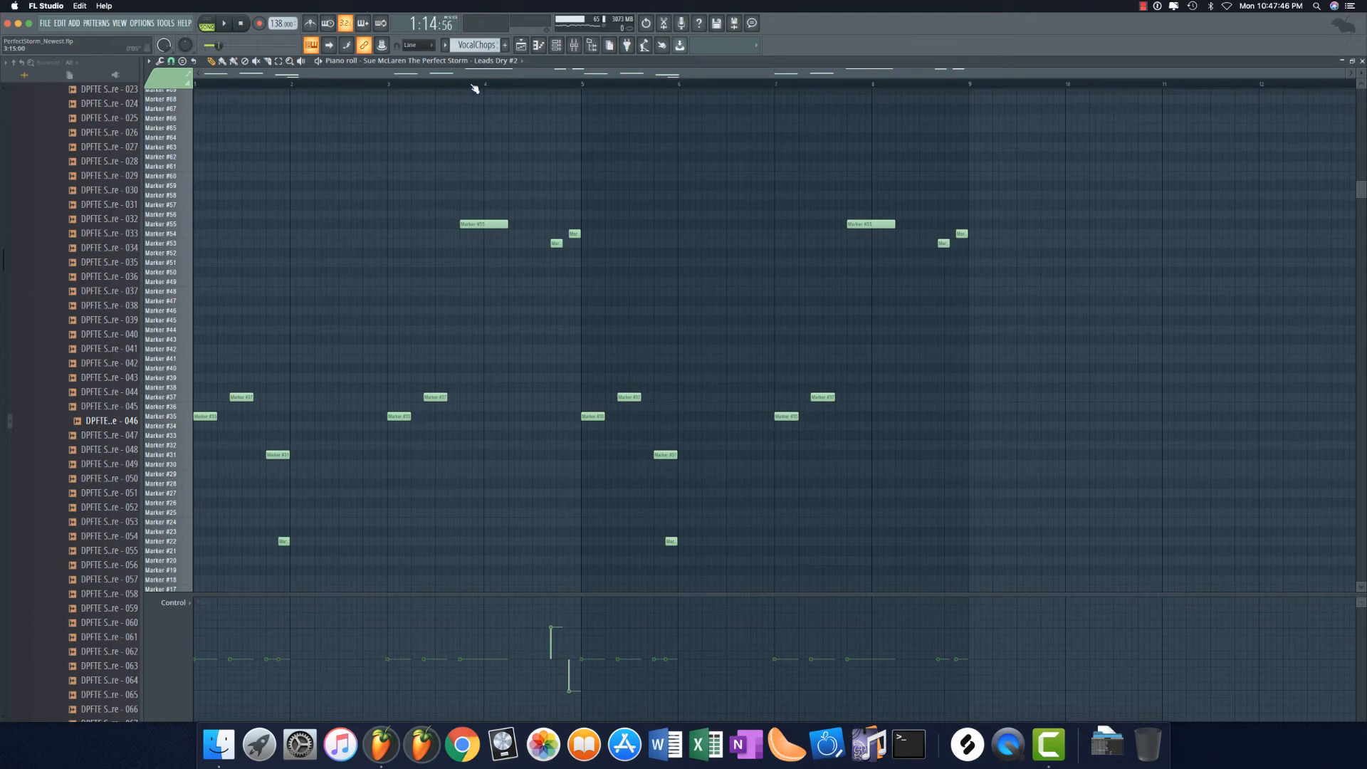
key(space)
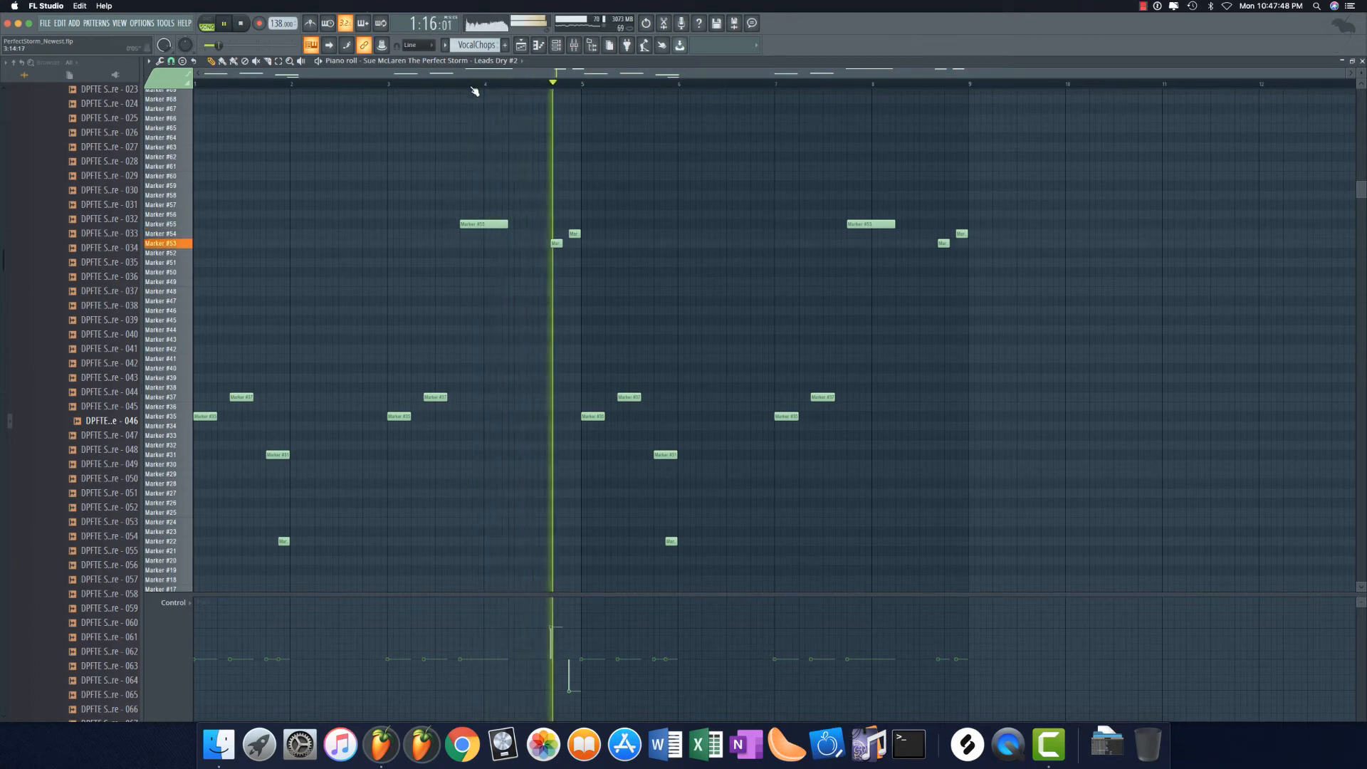
key(space)
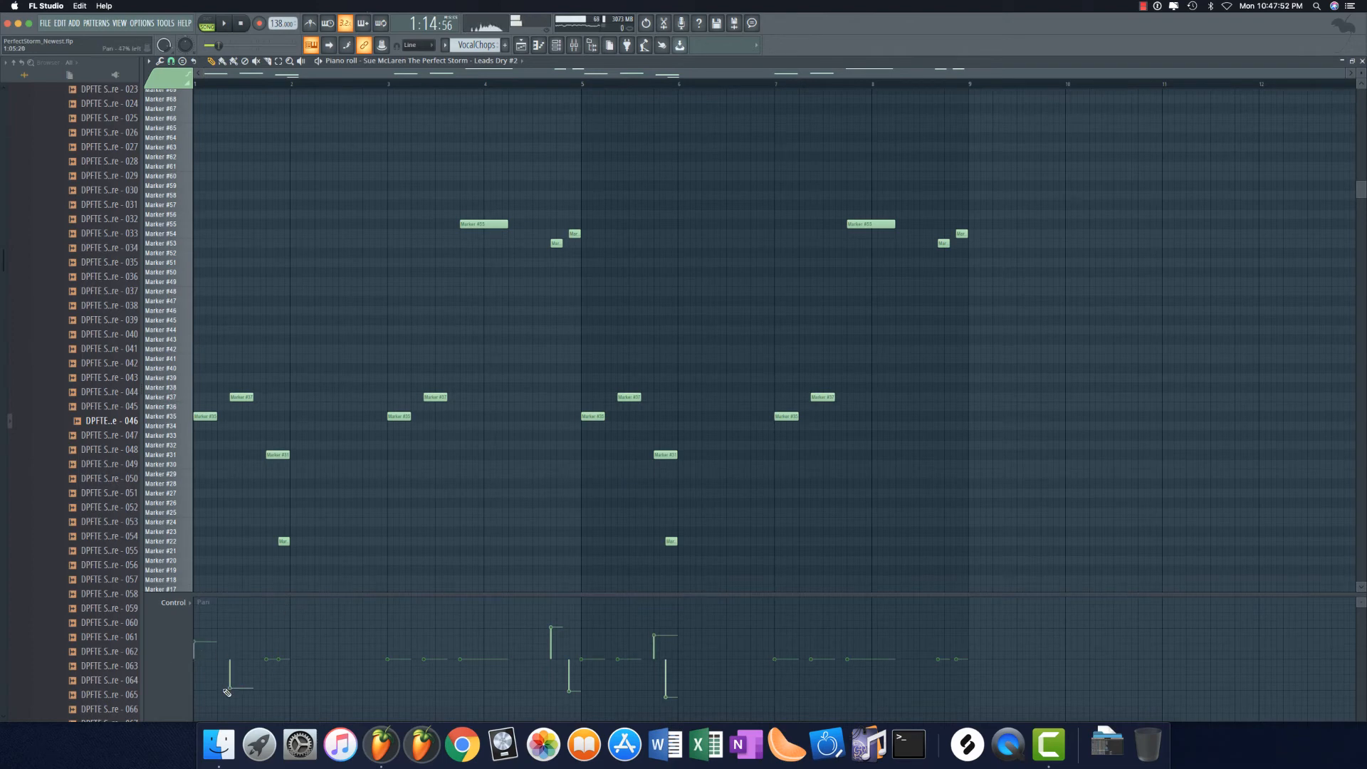
Step: Pan the remaining notes to alternating sides, play the pattern and add a two-step Marker #20 note in bar 6 at step 13
click(267, 629)
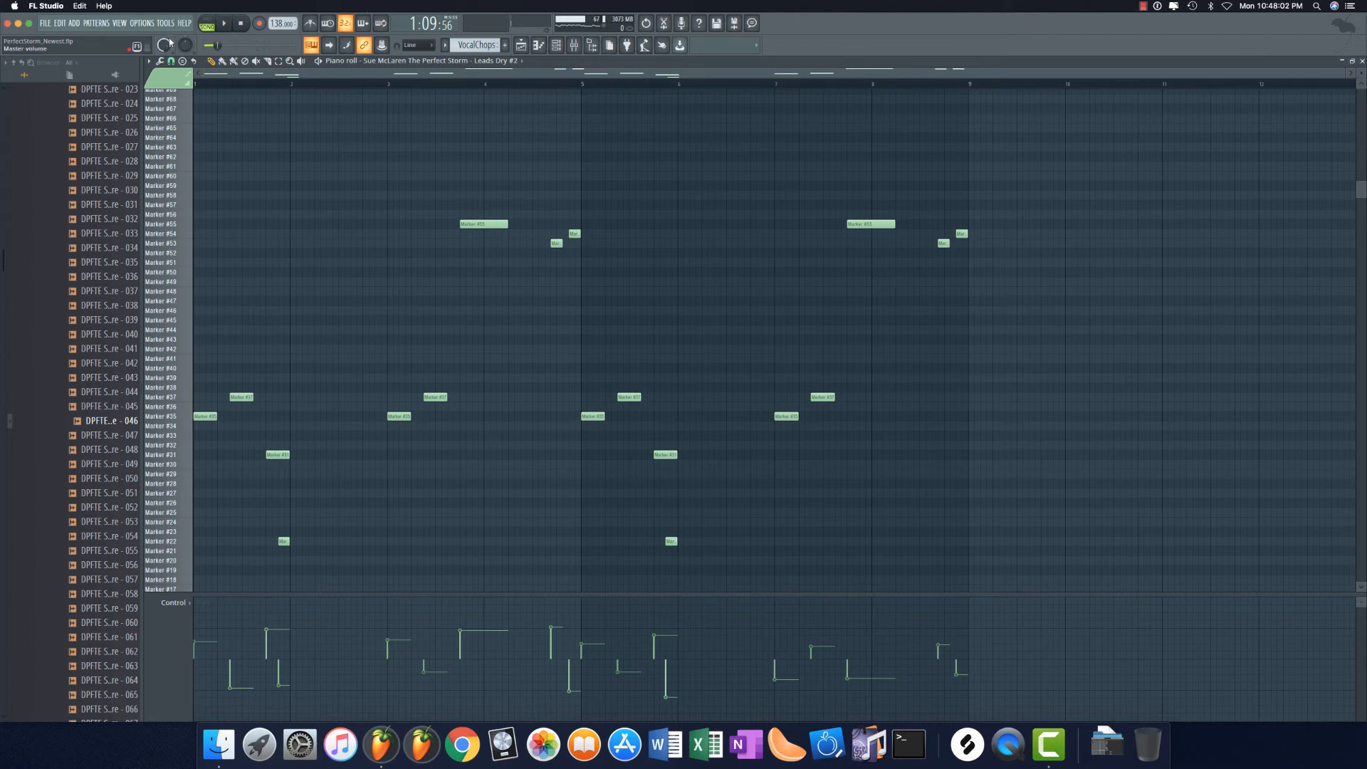
key(space)
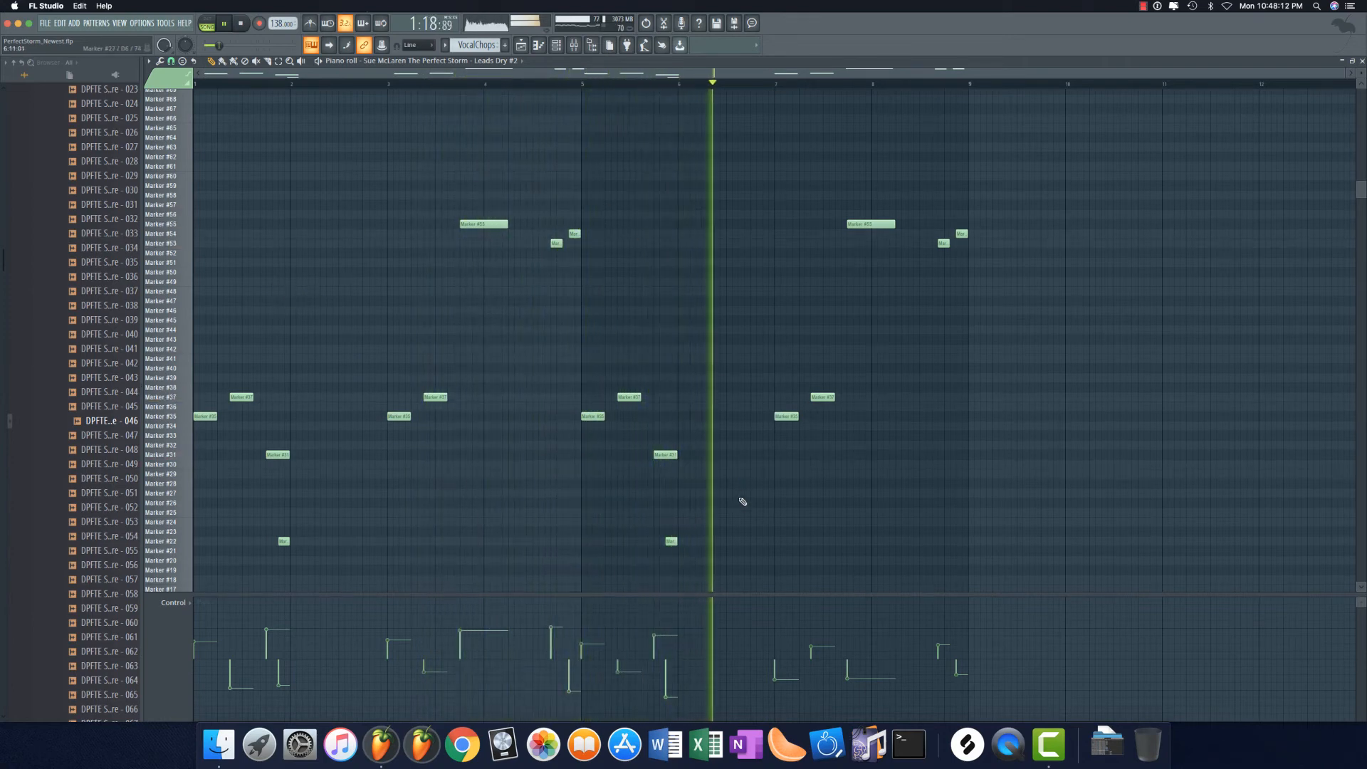
key(space)
click(752, 559)
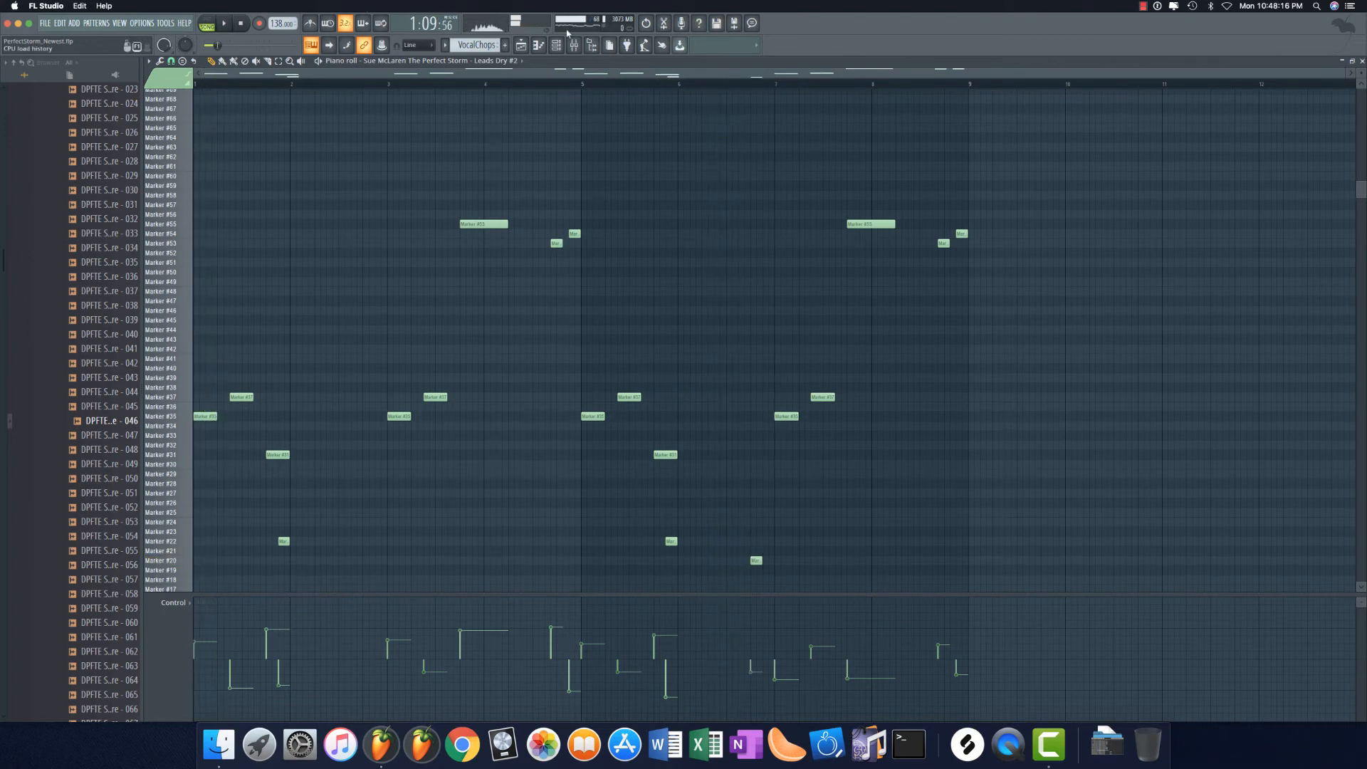
click(1143, 6)
click(1143, 6)
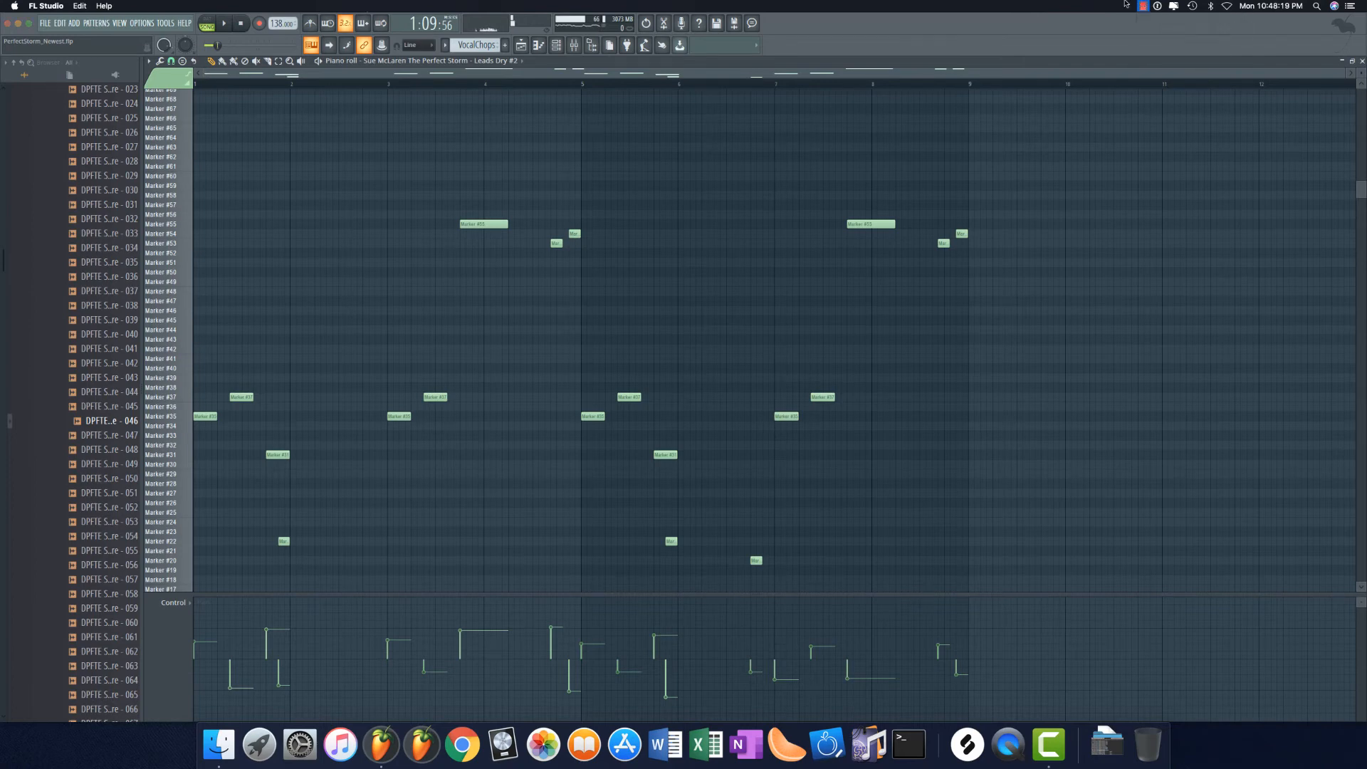
Step: Load Gross Beat into effect slot 6 of the Vocal Chops mixer track
click(582, 45)
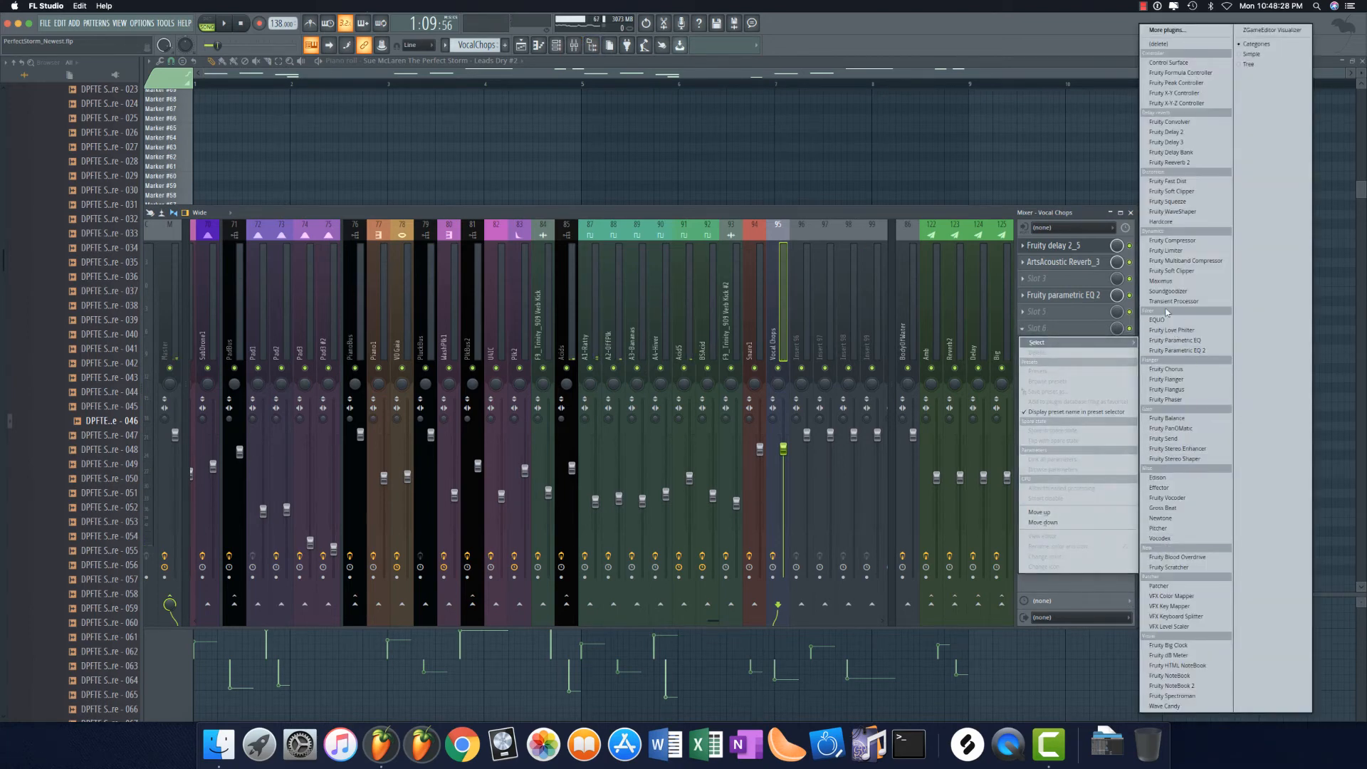
click(1049, 328)
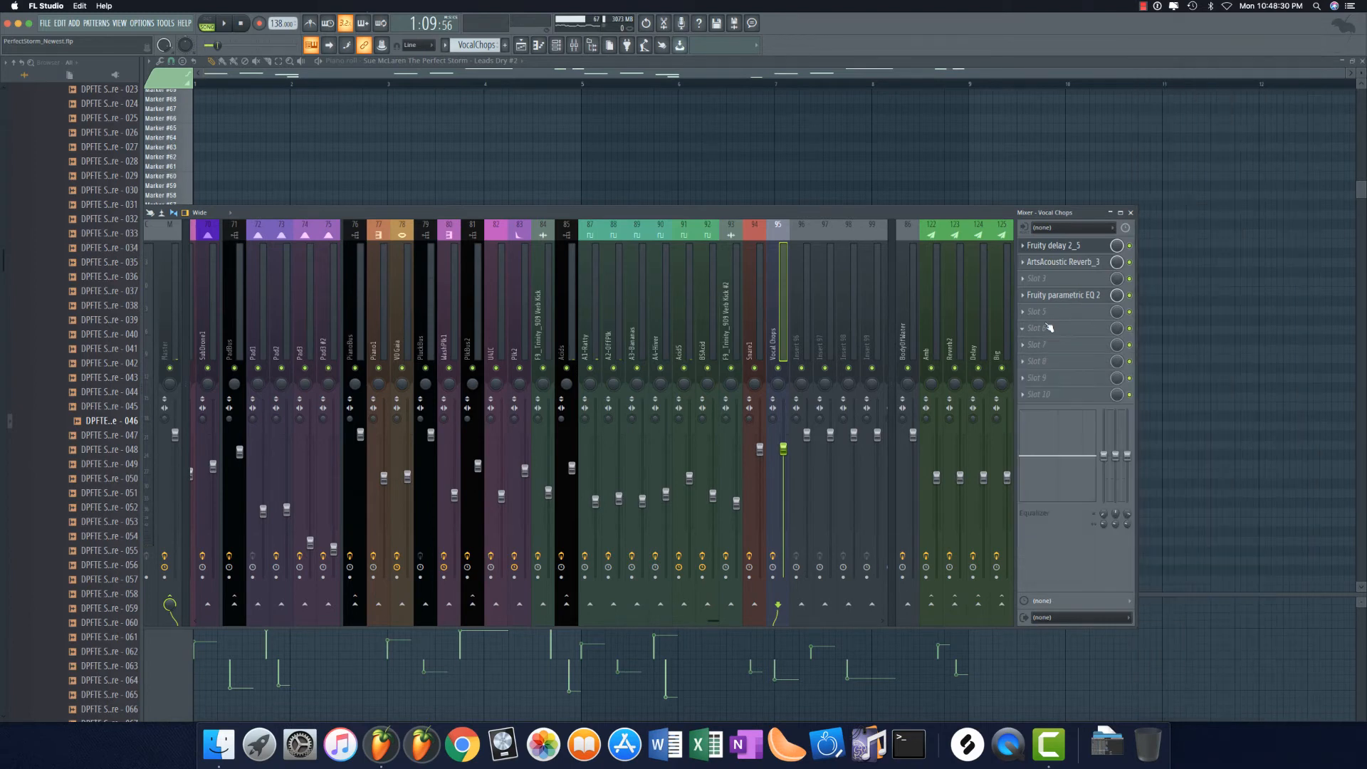
click(1042, 329)
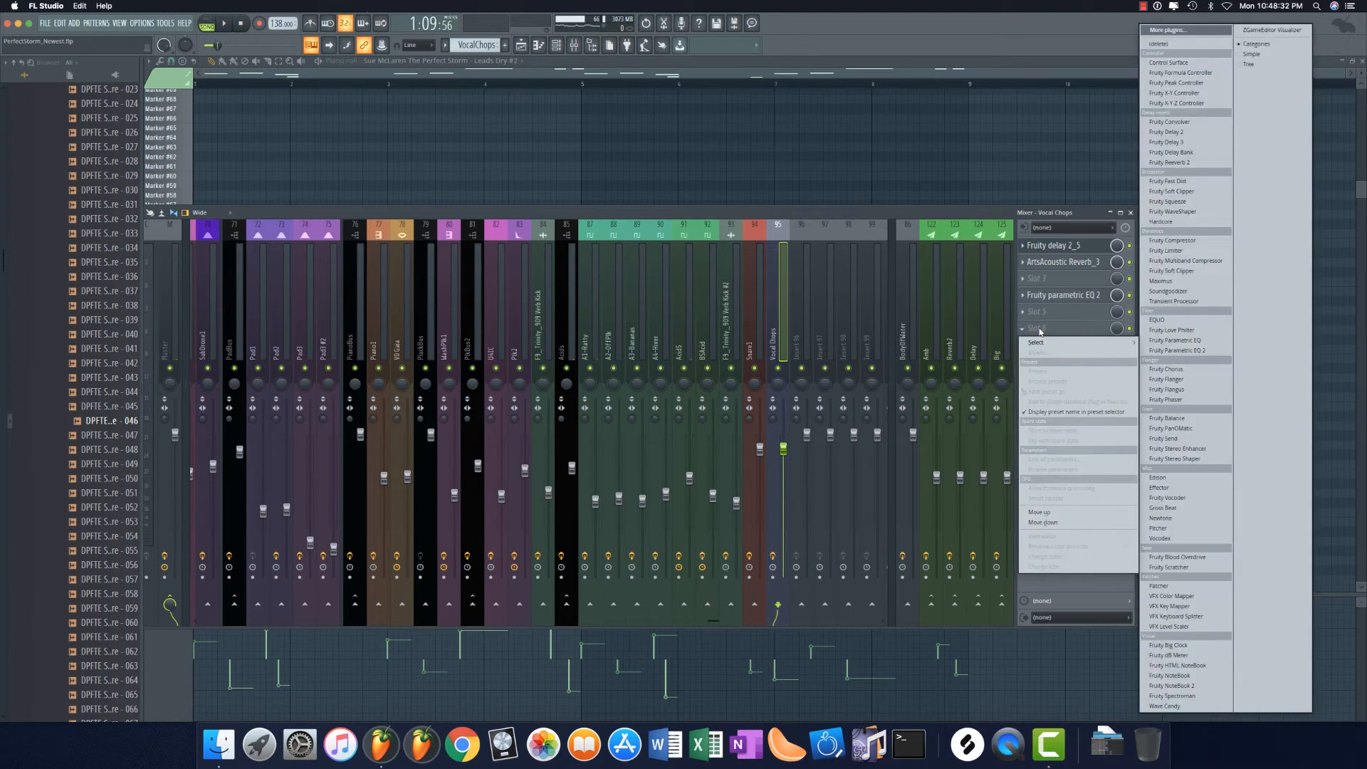
click(1063, 330)
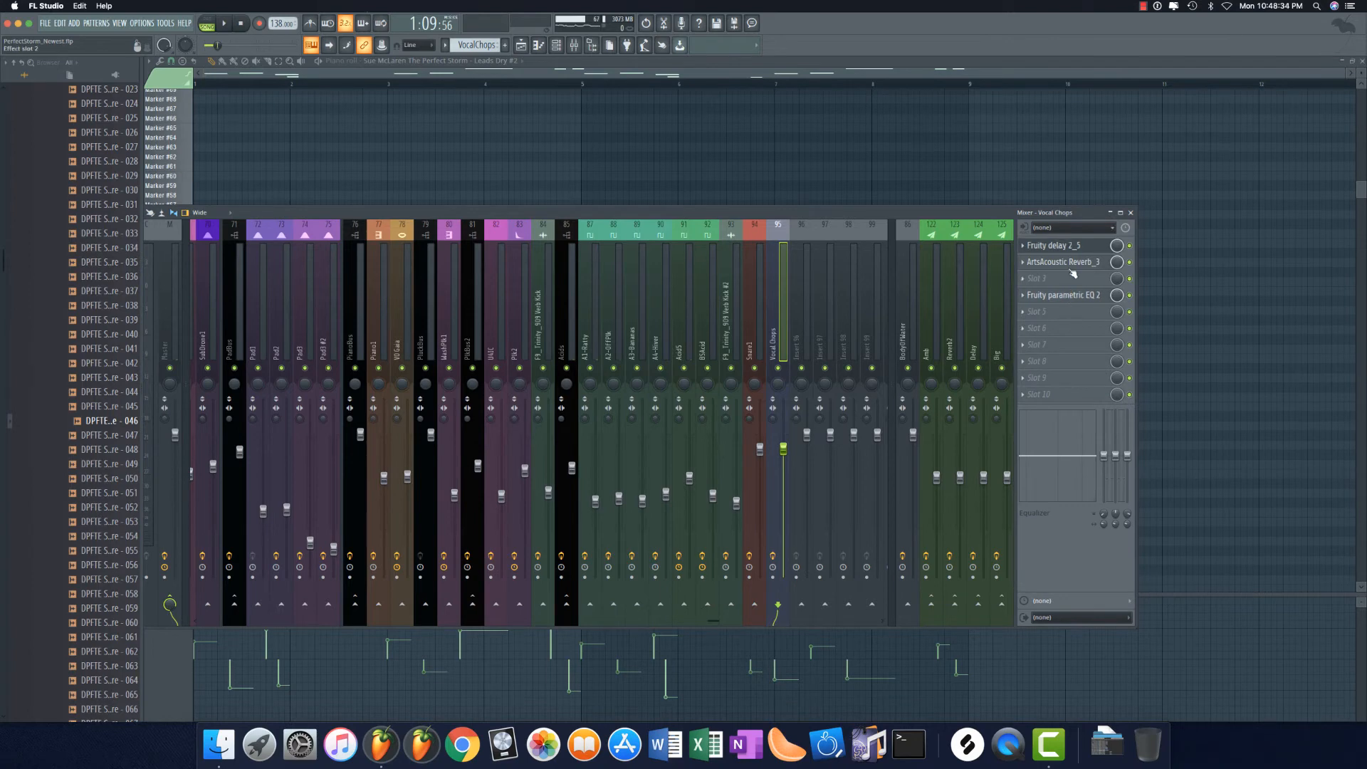
click(1038, 329)
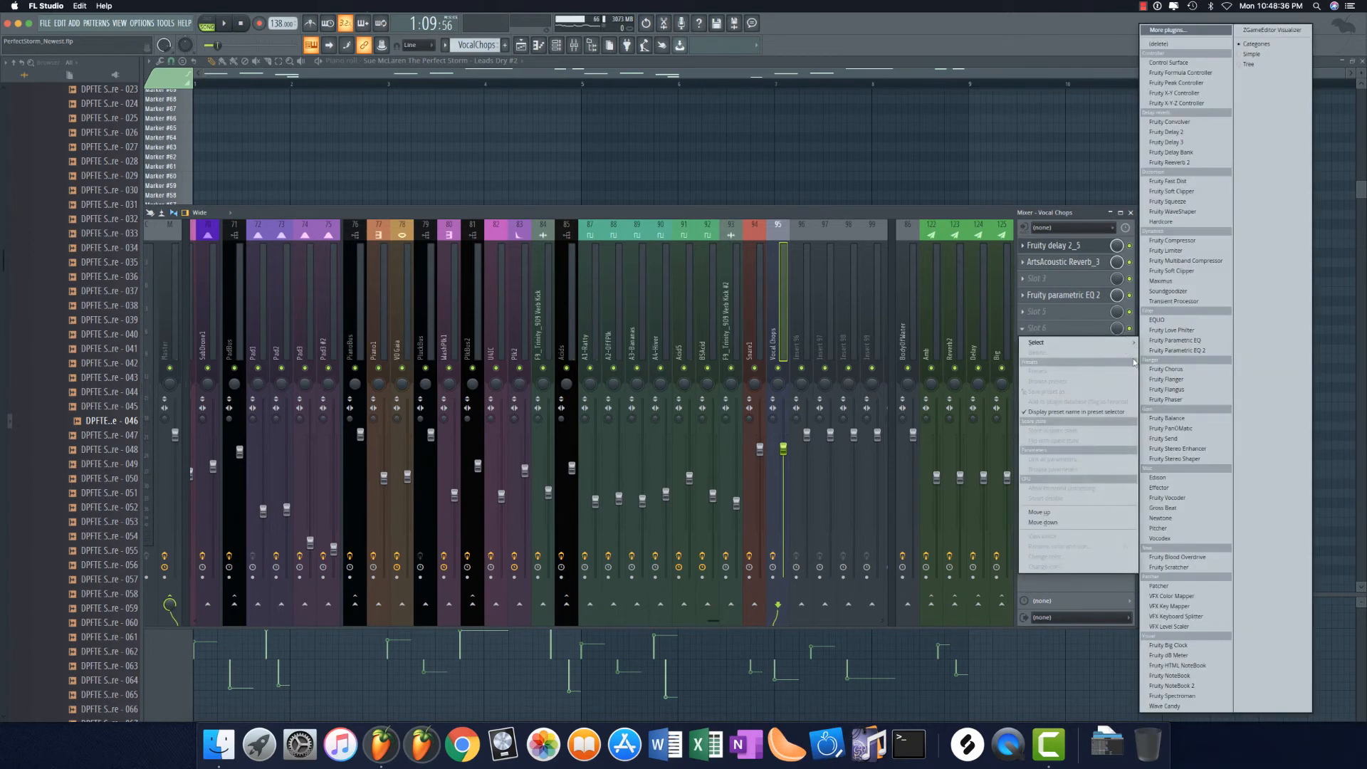
click(1180, 508)
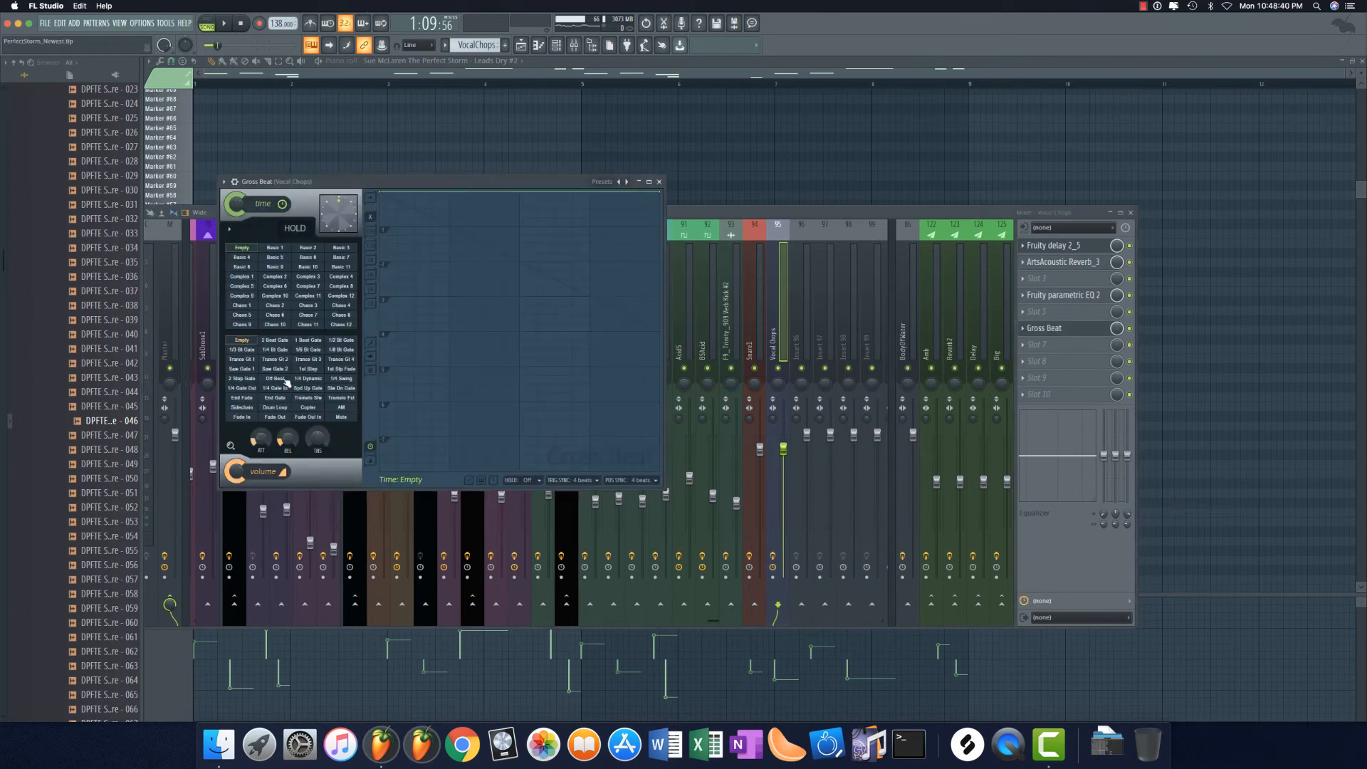
Step: Try Gross Beat's volume presets, settle on 1/4 Bt Gate and audition the gated vocal chops
click(288, 383)
click(283, 360)
click(287, 350)
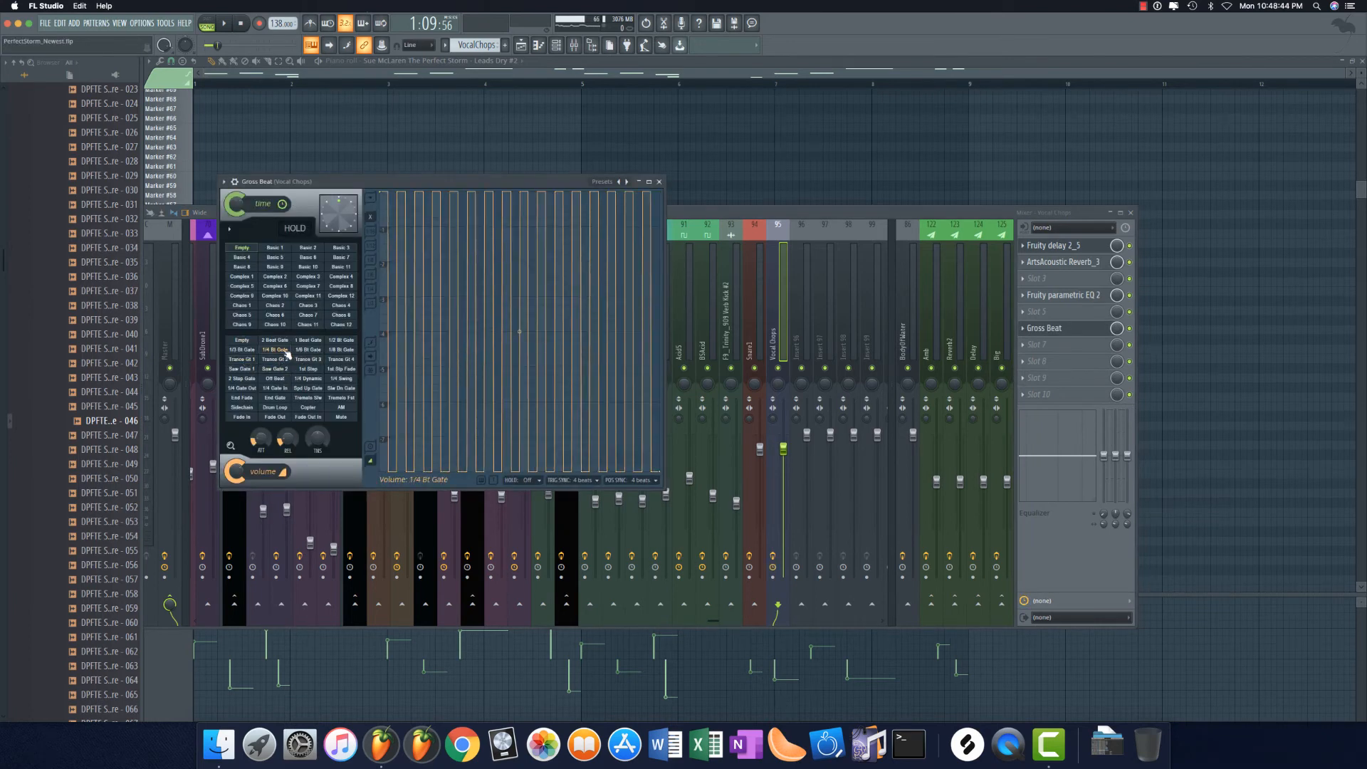
key(space)
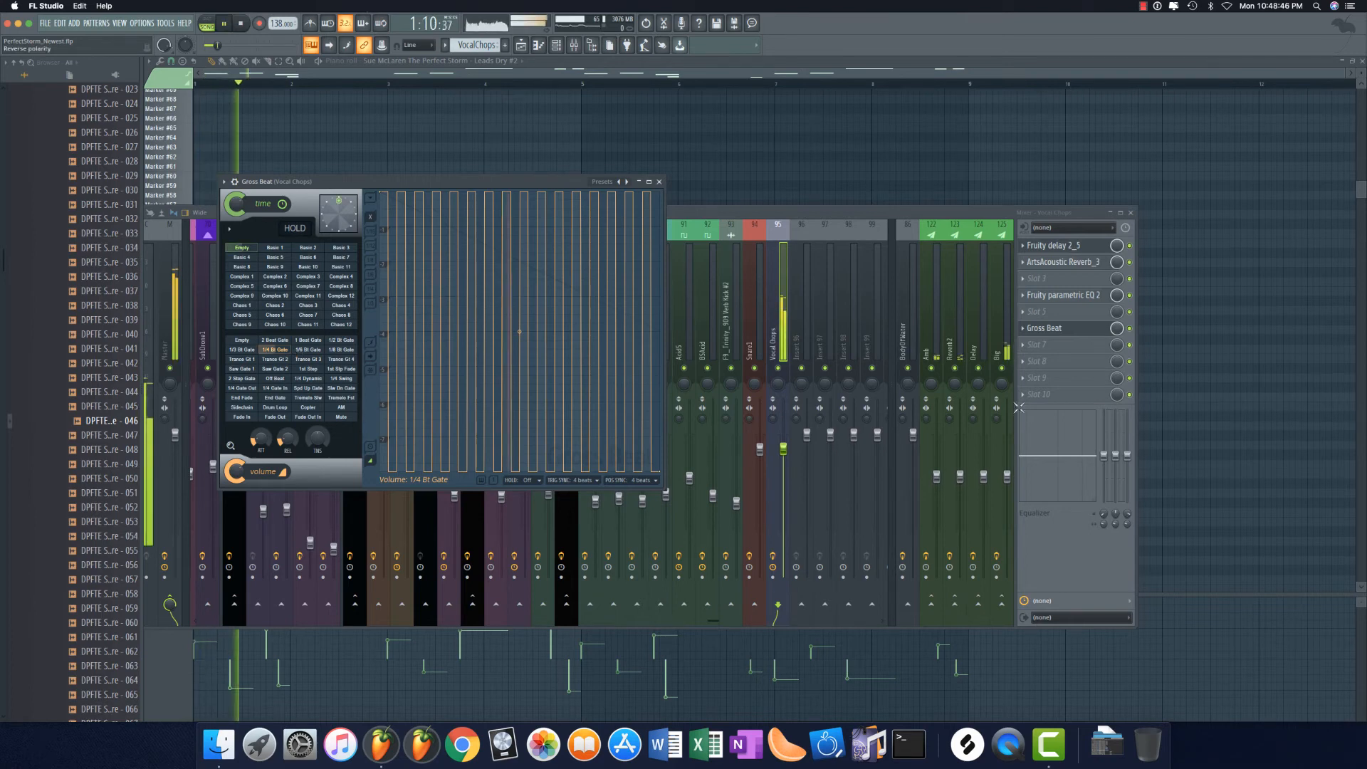
key(space)
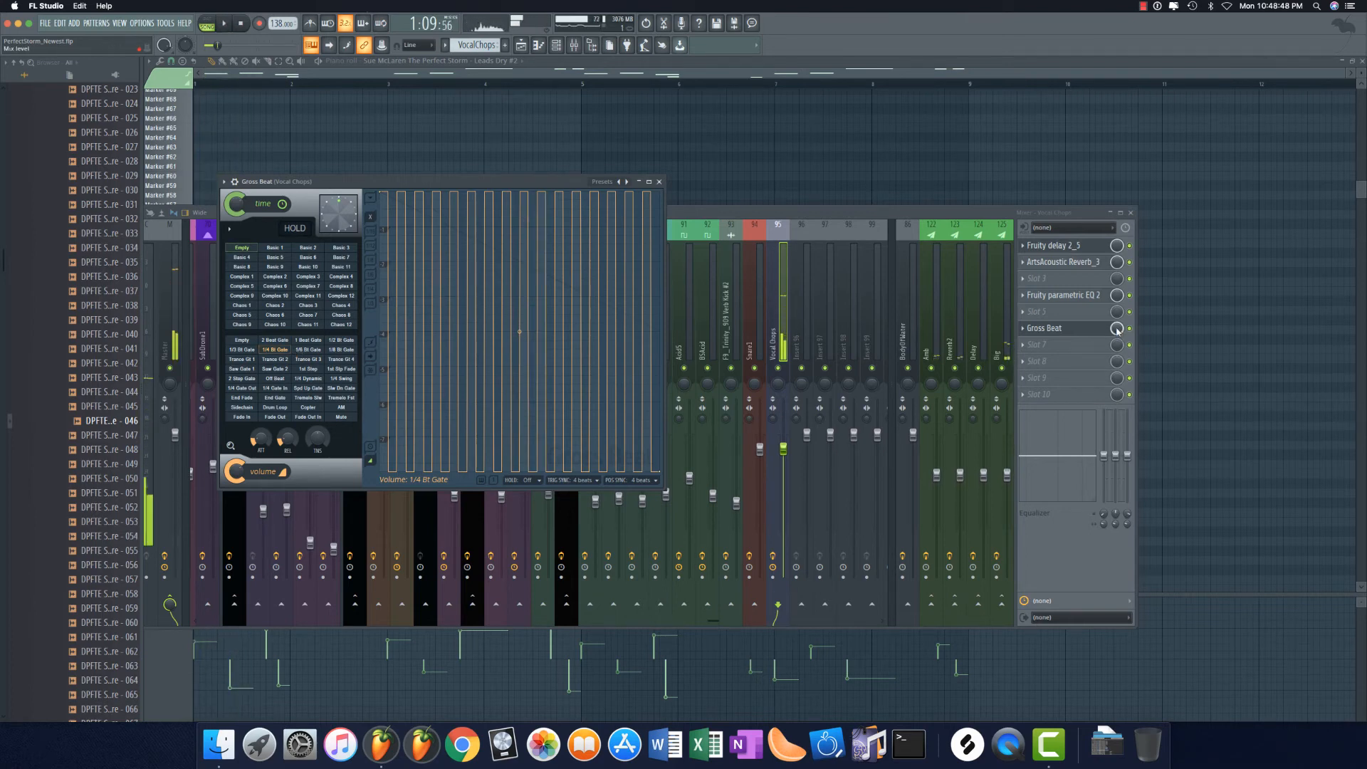
Step: Turn Gross Beat's mix level all the way down and open its event editor
click(1117, 329)
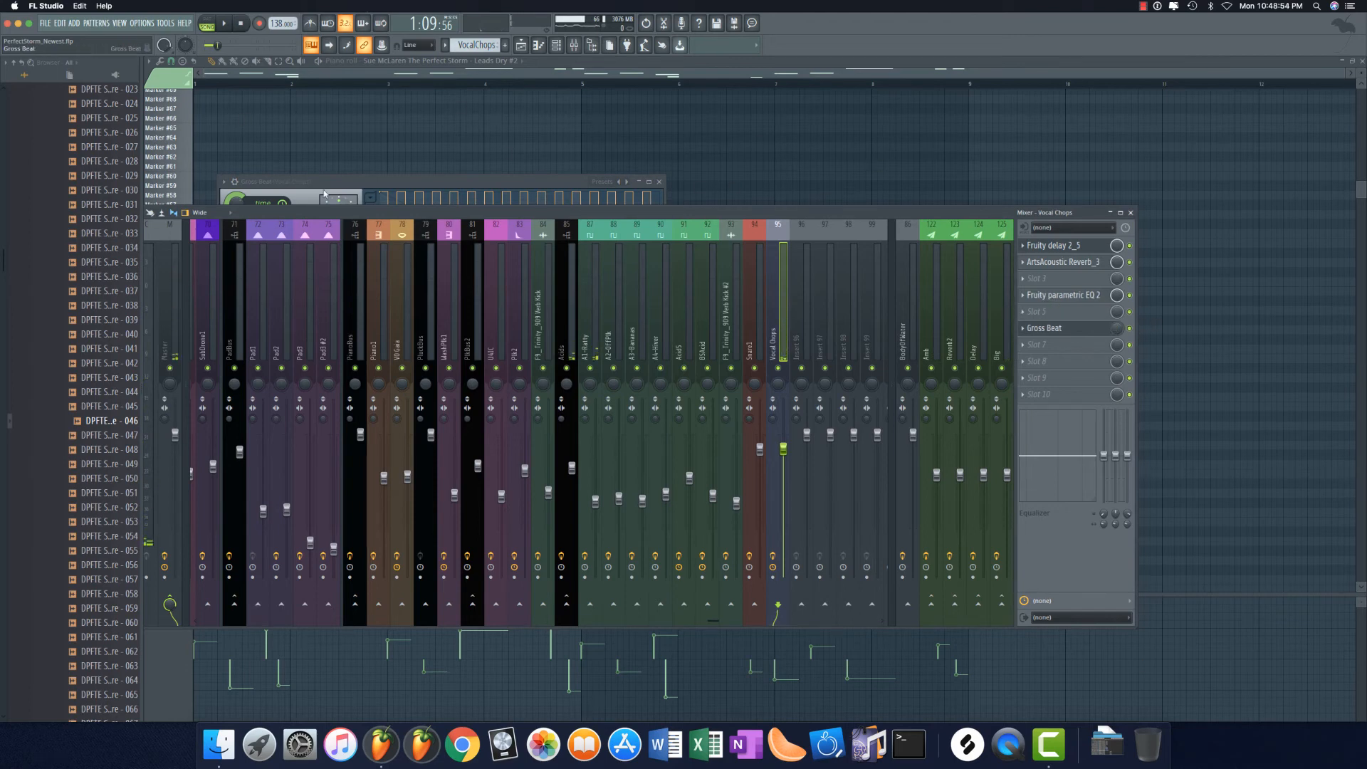
right_click(1117, 330)
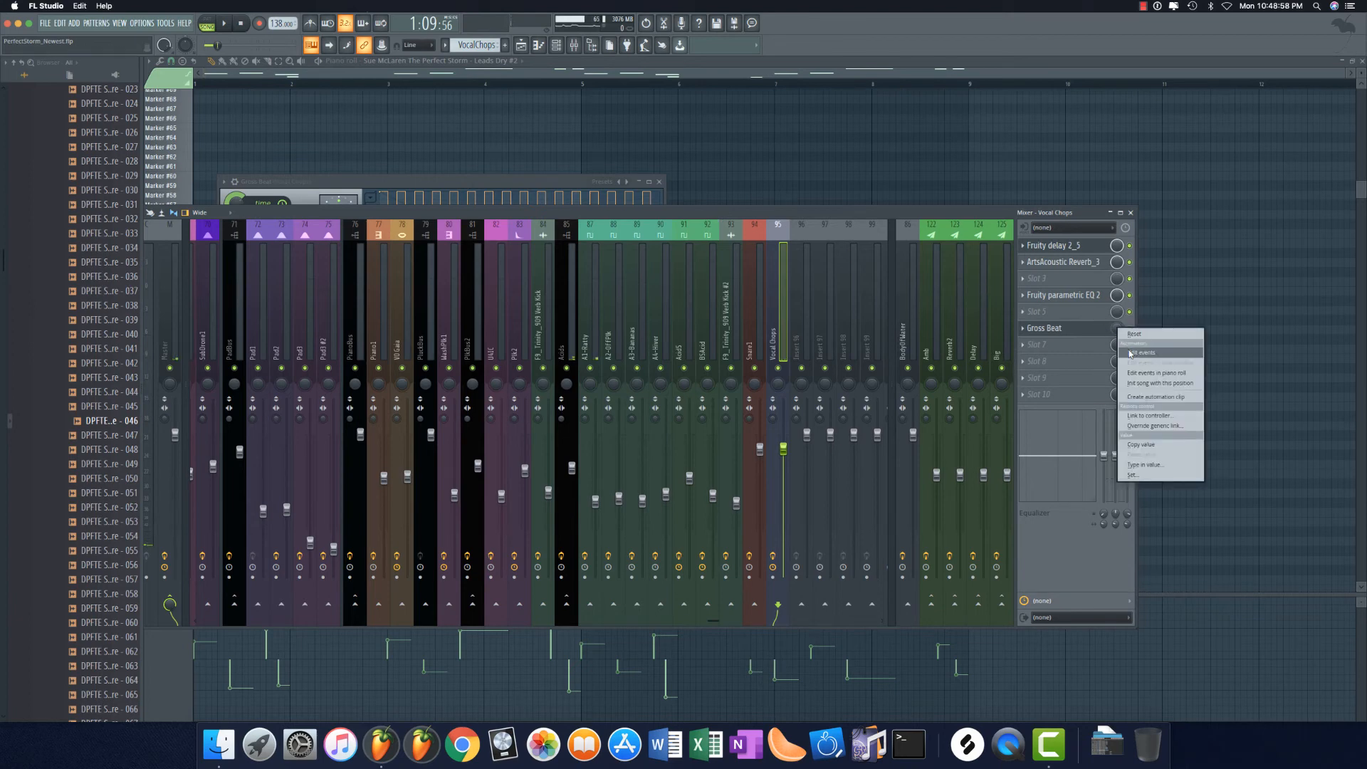
click(1138, 352)
scroll(356, 126, down, 2)
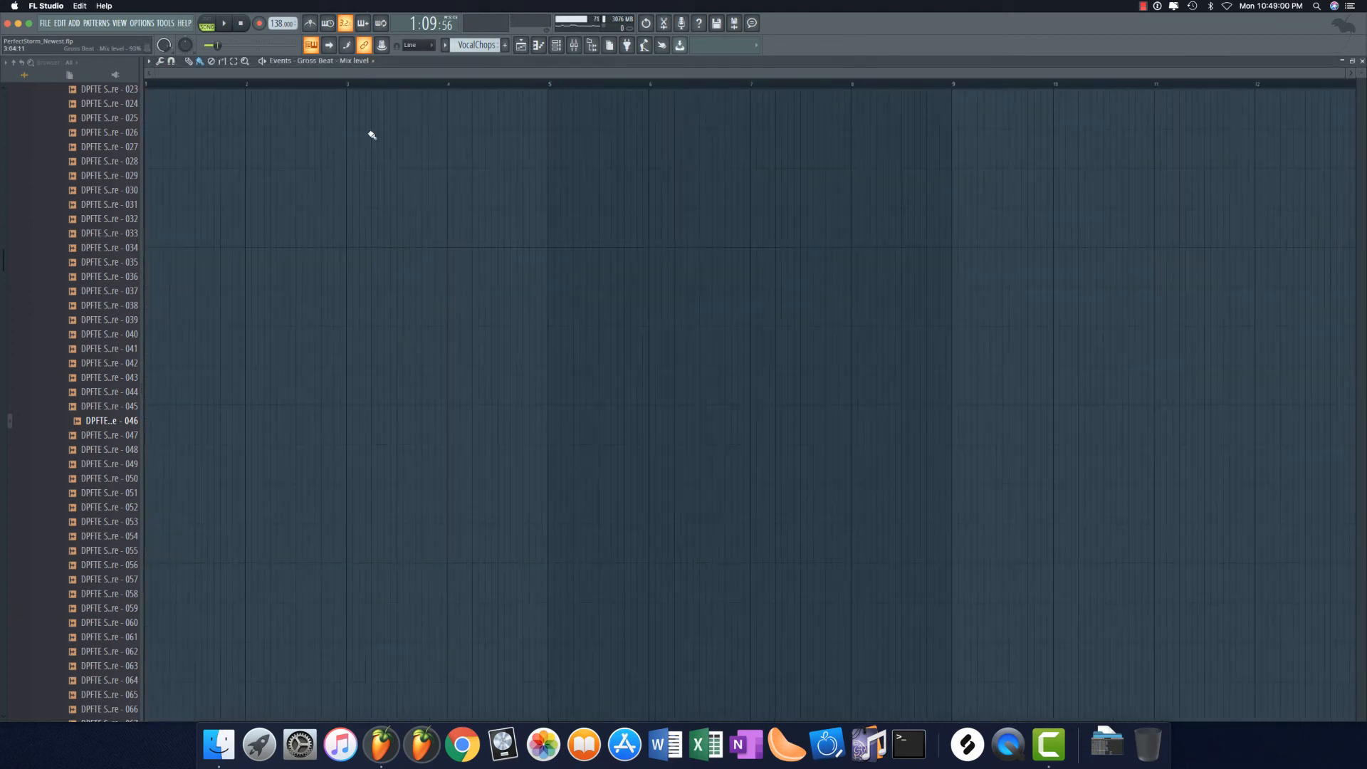
Step: Return to the VocalChops pattern's piano roll and show Gross Beat - Mix level in the control lane
click(520, 49)
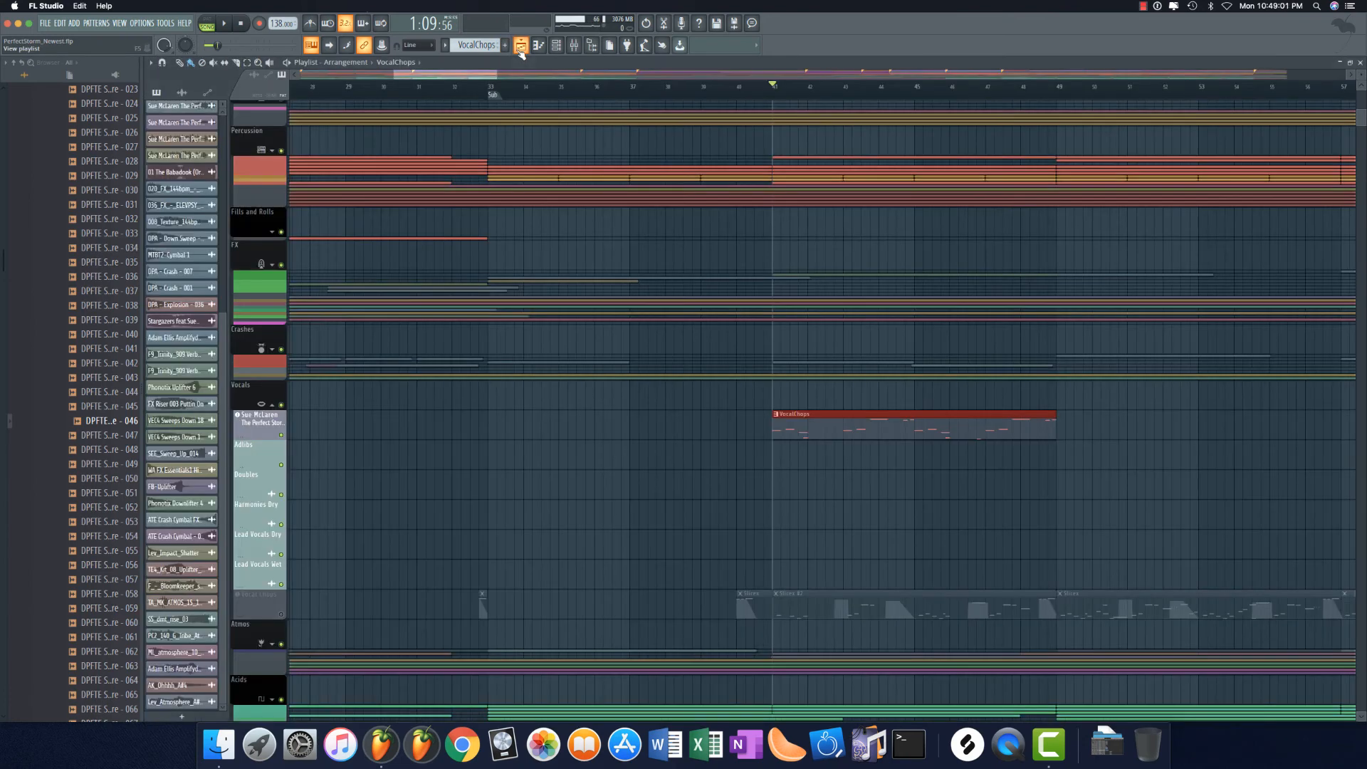
double_click(832, 415)
click(174, 604)
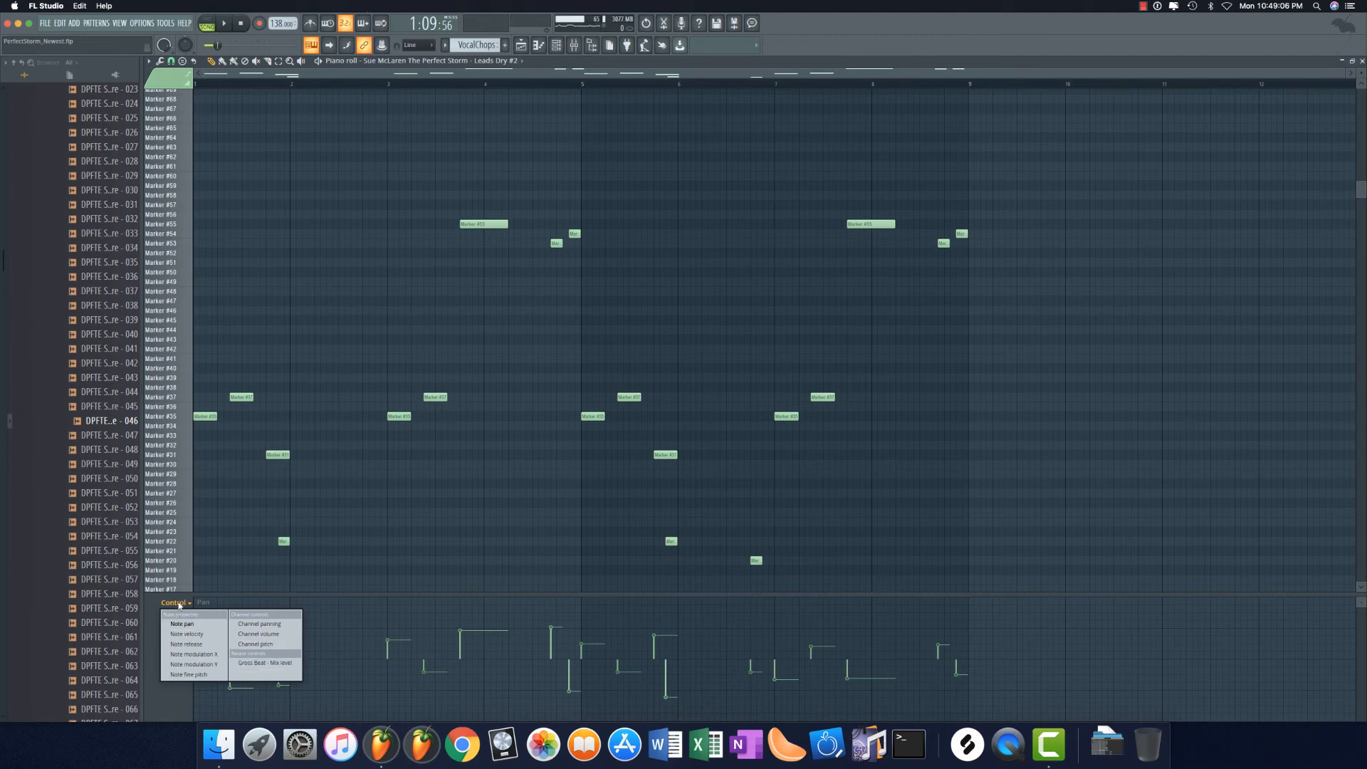
click(262, 663)
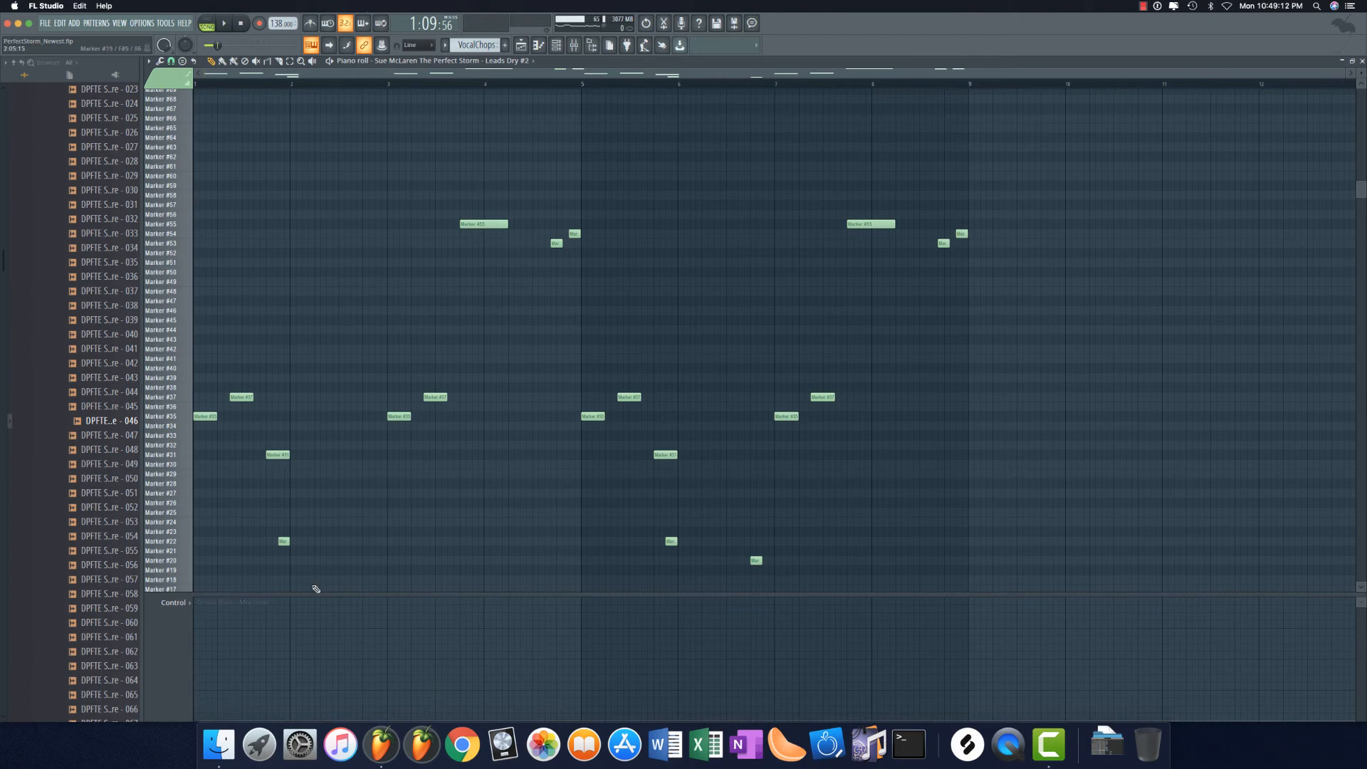
Step: Draw Gross Beat mix level rises and falls from each long Marker #55 note through bars 4 and 8, and play the pattern
mouse_move(461, 721)
mouse_down()
mouse_move(496, 623)
mouse_move(541, 651)
mouse_move(563, 726)
mouse_up()
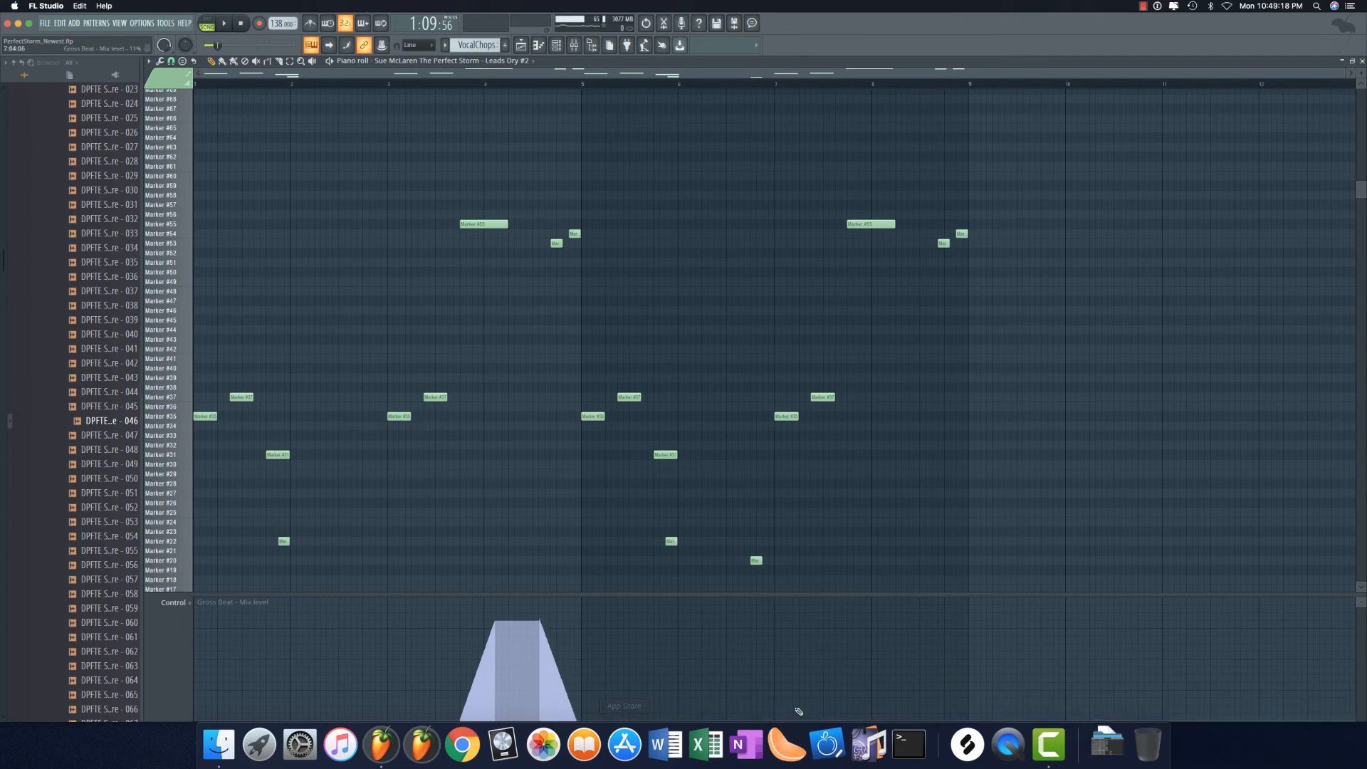
mouse_move(845, 722)
mouse_down()
mouse_move(871, 619)
mouse_move(898, 618)
mouse_move(968, 720)
mouse_up()
key(space)
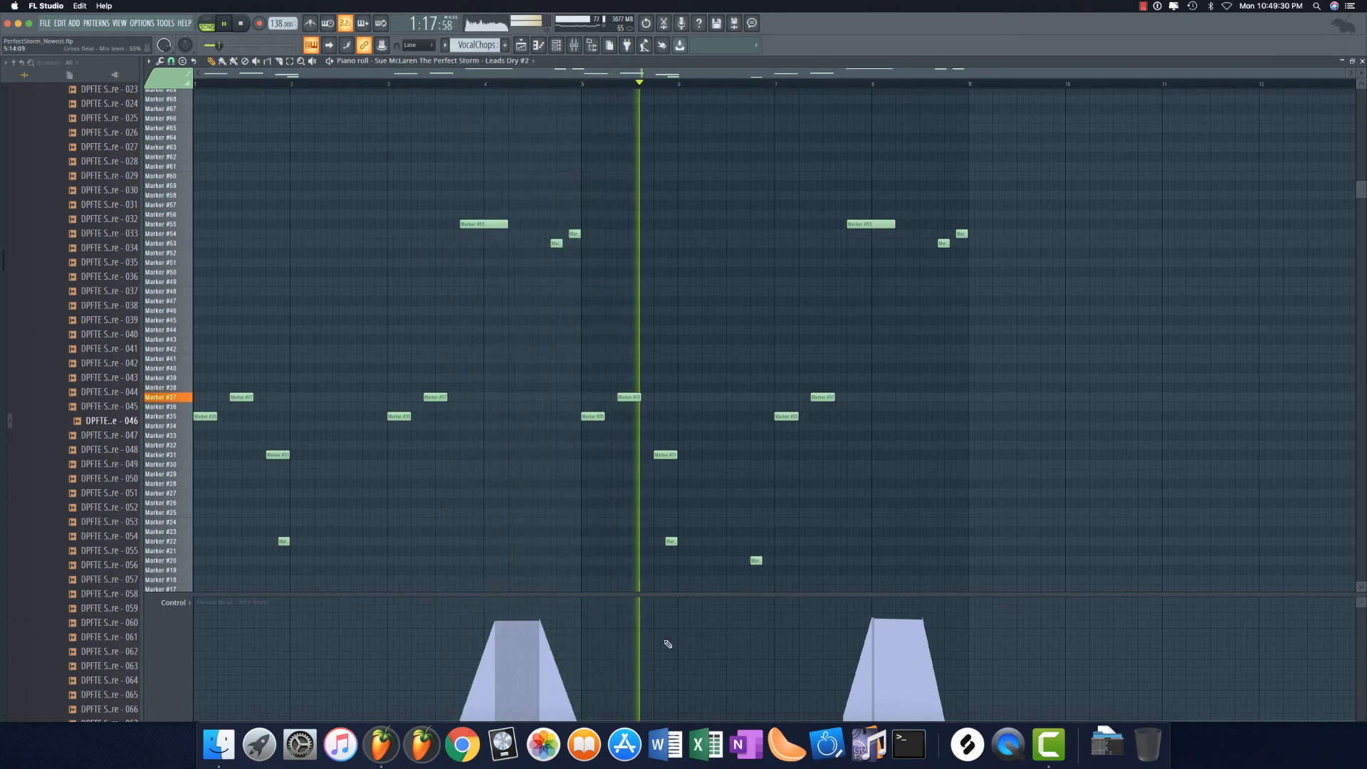
Step: Draw a short Gross Beat mix level block in bar 6 and duplicate all eight bars of notes into the following eight bars
mouse_move(695, 641)
mouse_down()
mouse_move(778, 639)
mouse_move(745, 722)
mouse_move(742, 644)
mouse_move(742, 722)
mouse_up()
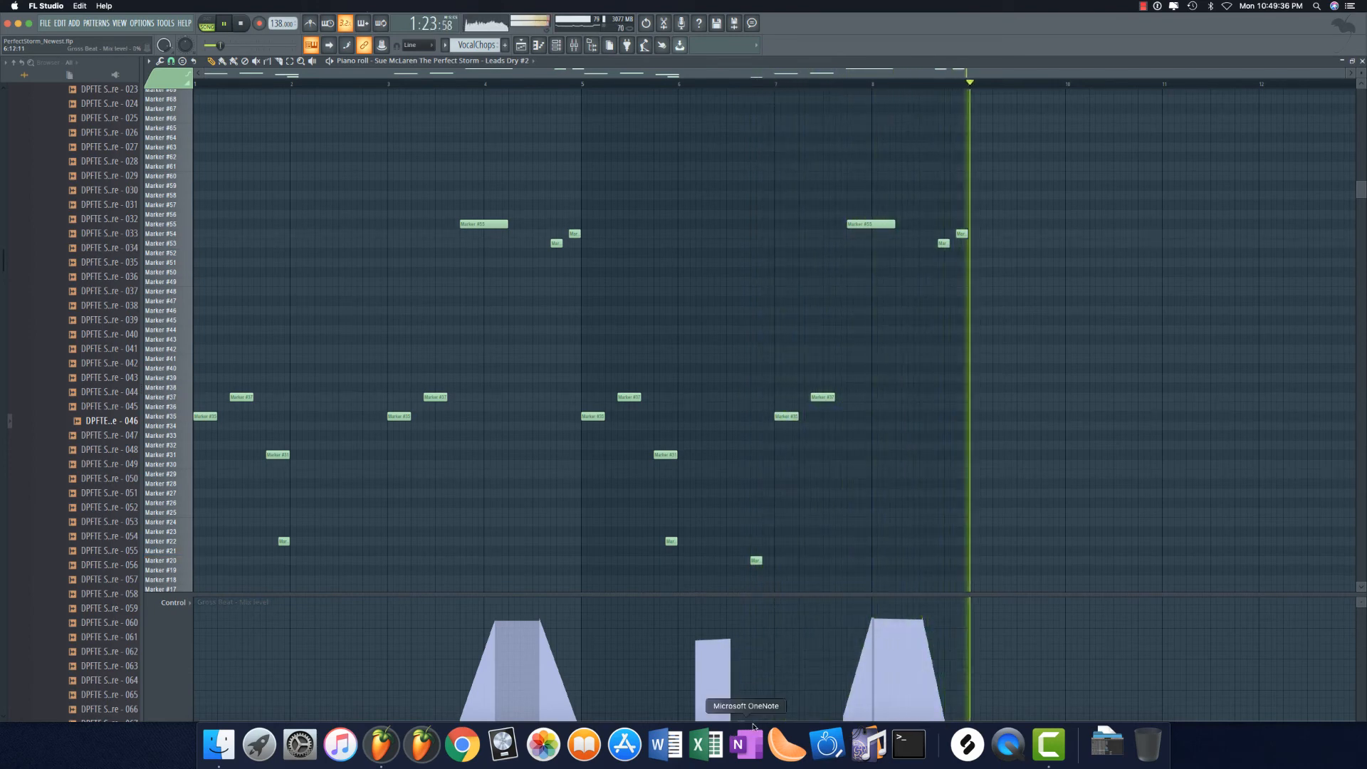
key(space)
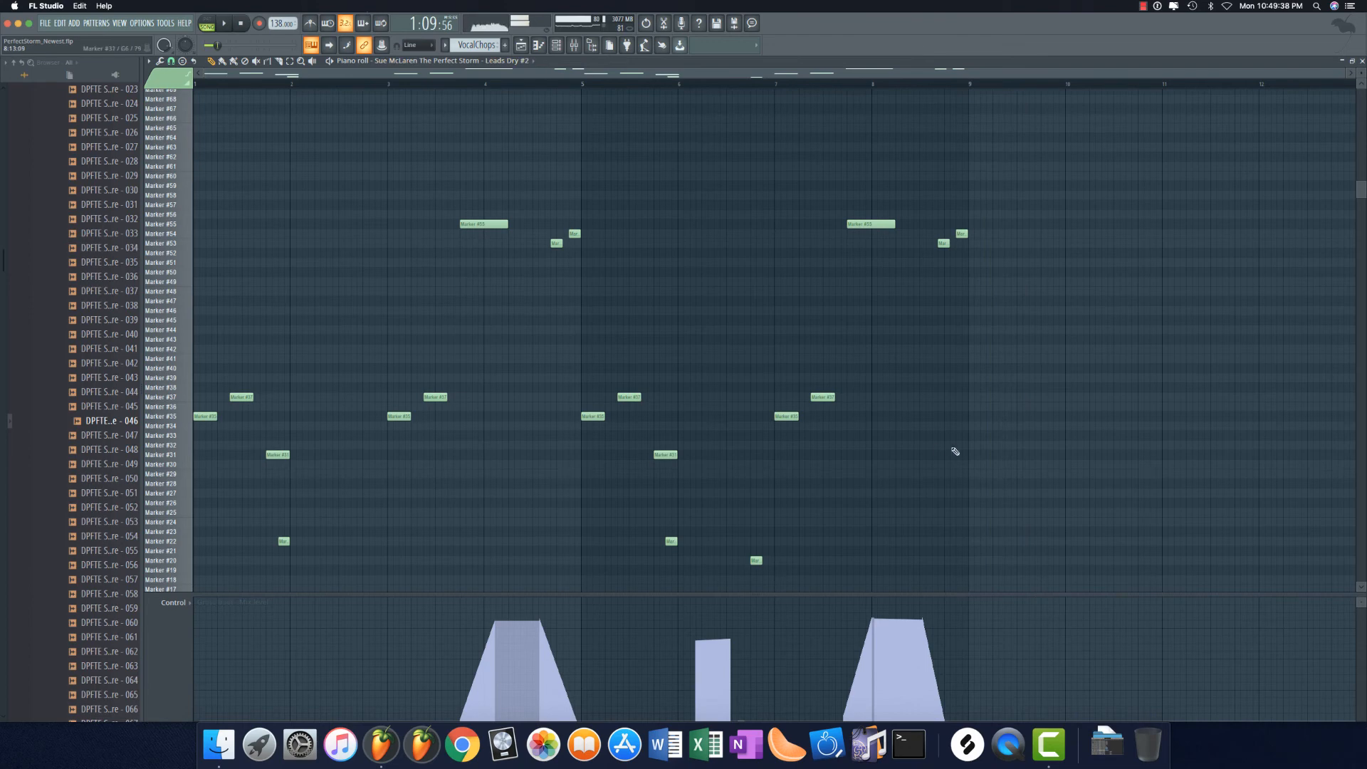
drag(1001, 554, 192, 152)
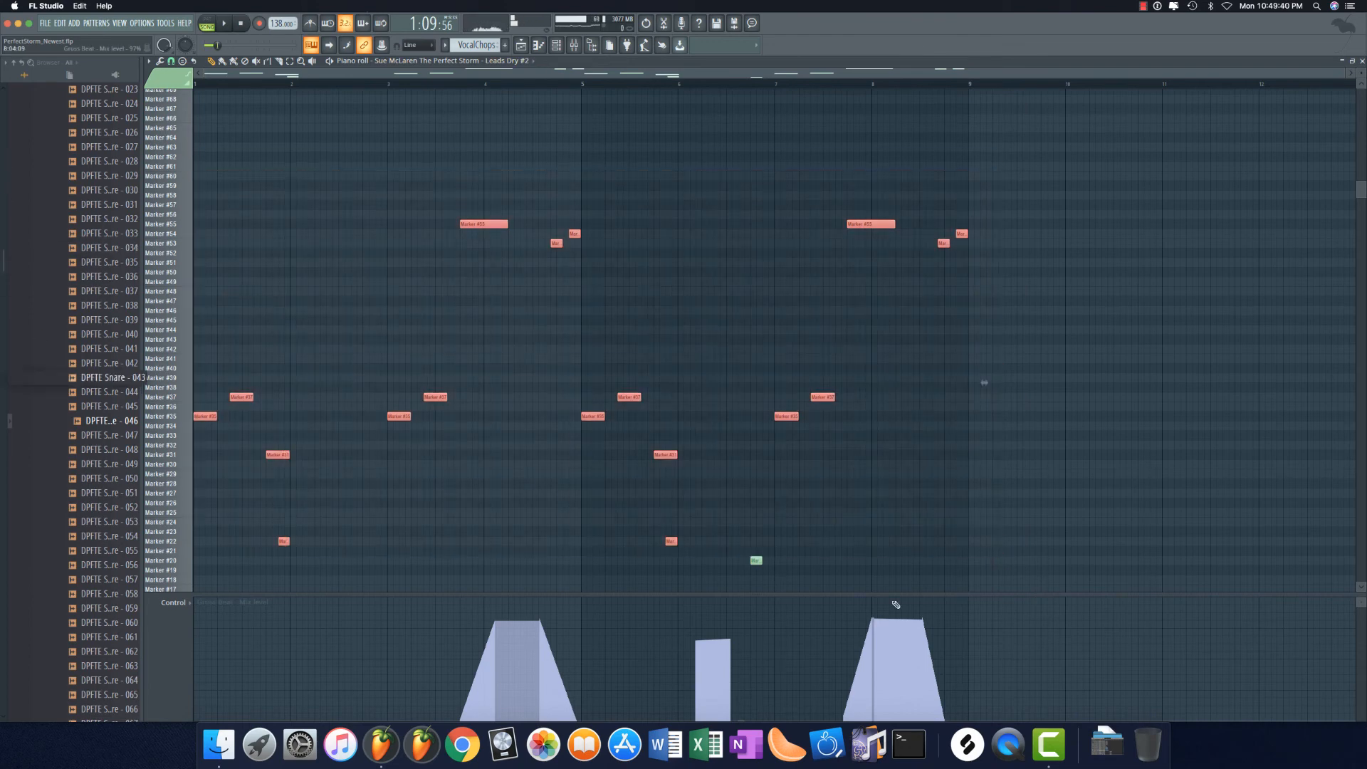
drag(1063, 562, 27, 194)
super+click(839, 315)
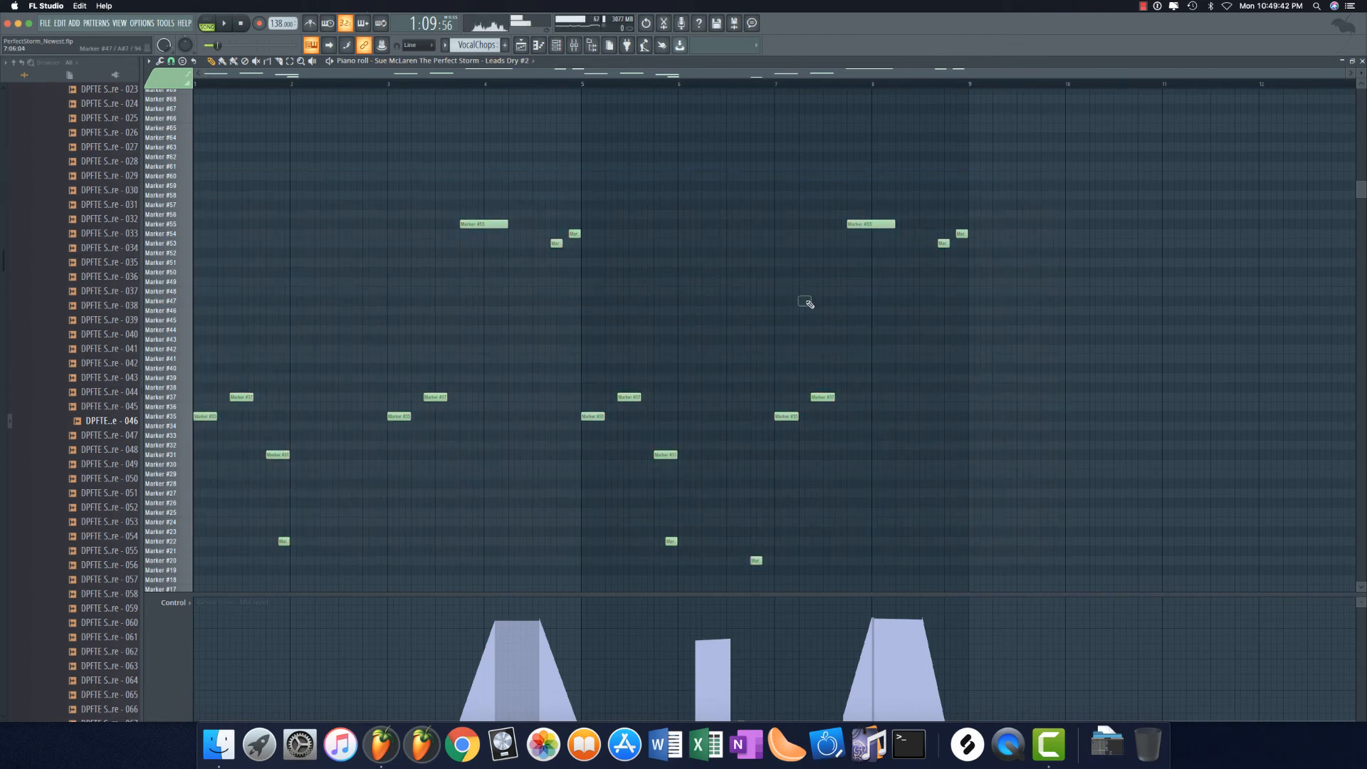
drag(1018, 563, 192, 180)
key(space)
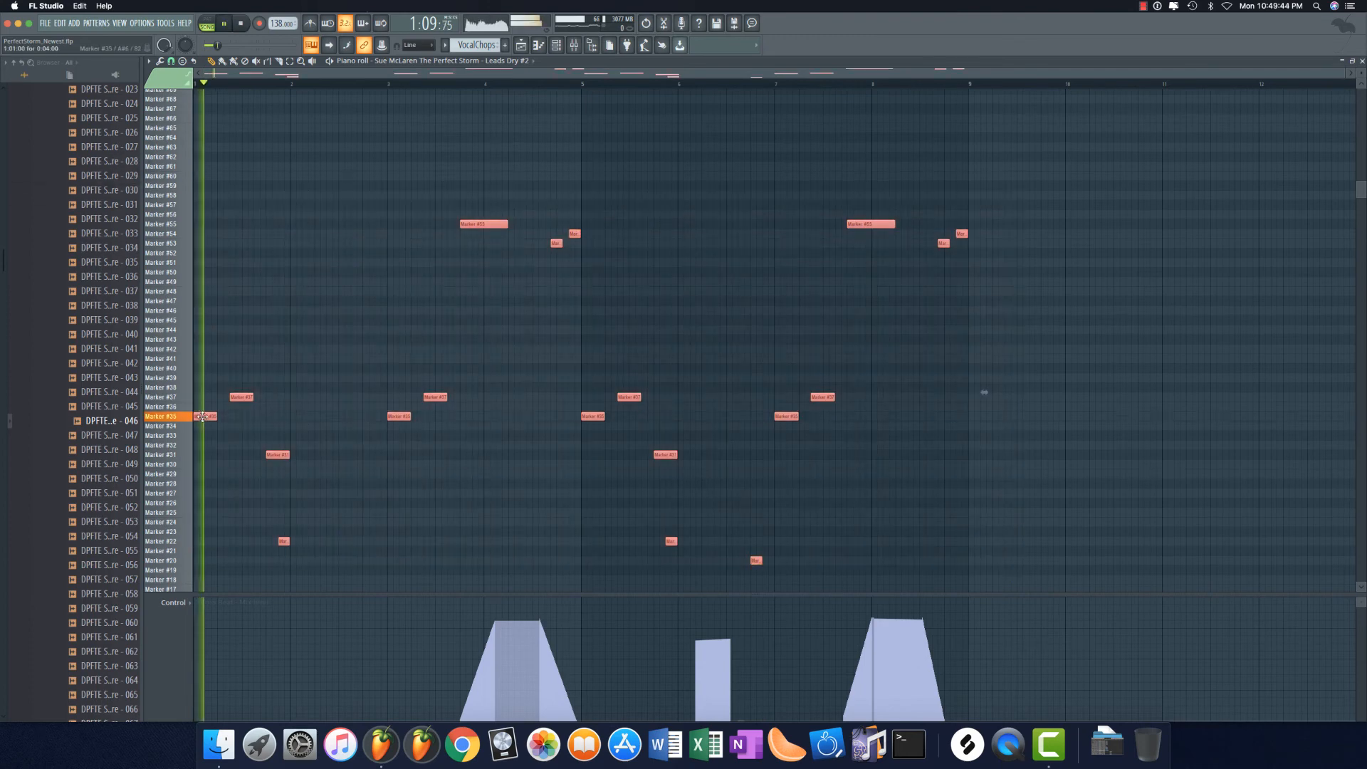
key(ctrl+b)
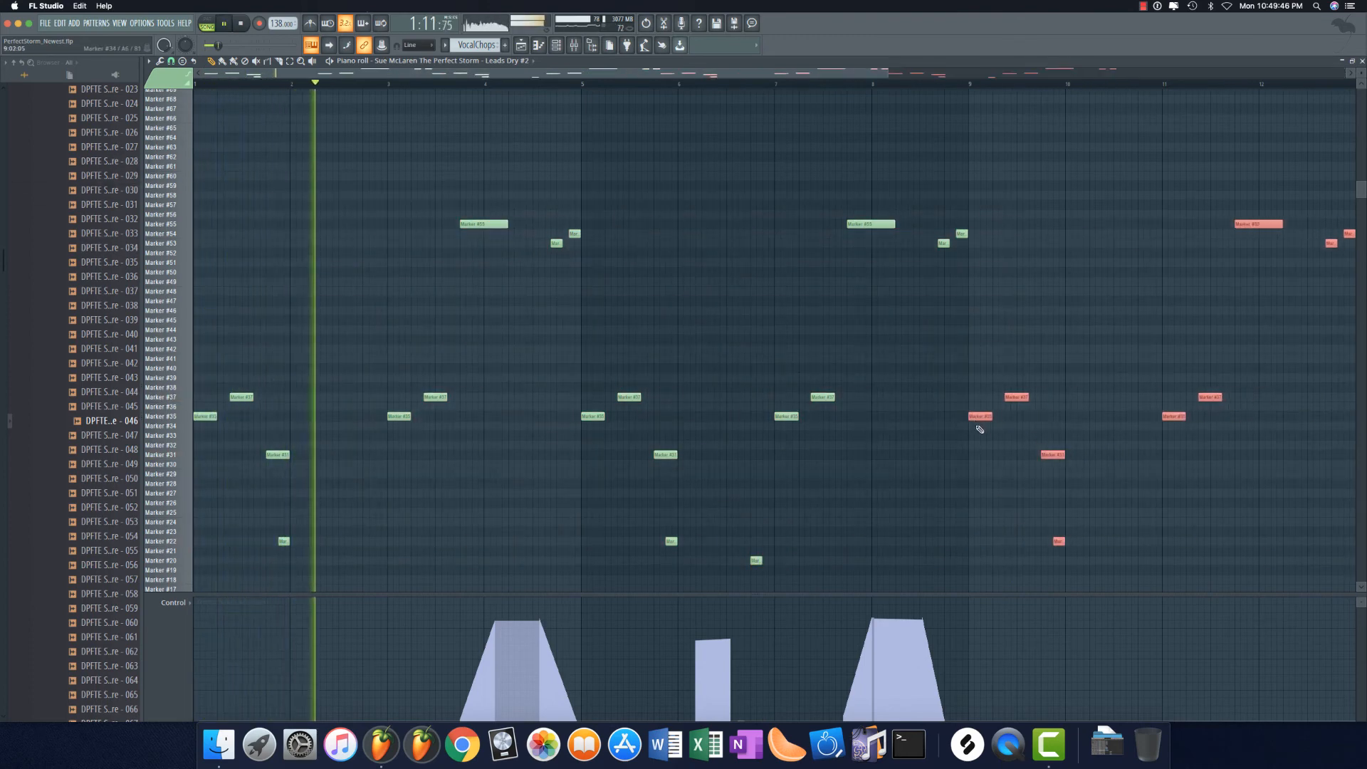
scroll(1007, 415, down, 1)
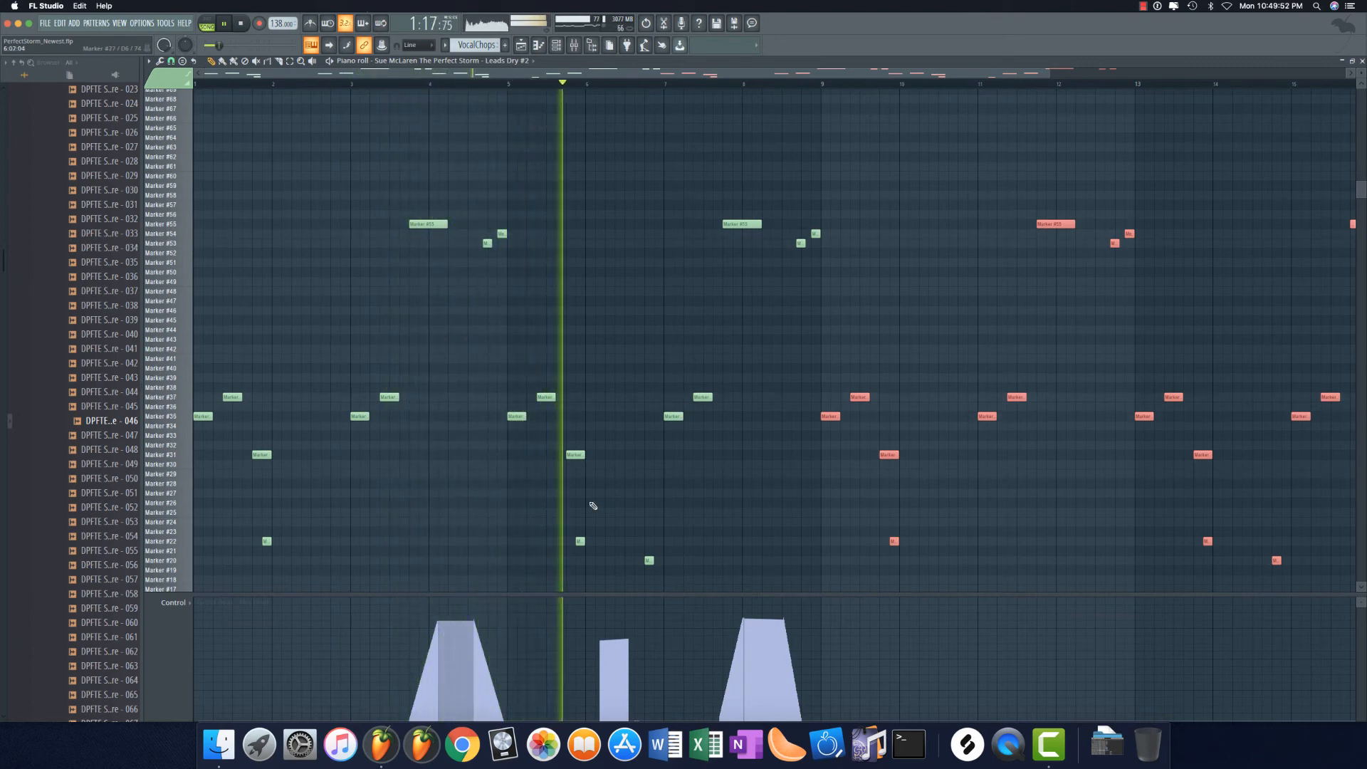
Step: Show note velocity in the control lane, clear the note selection and play the extended VocalChops pattern
click(174, 602)
click(187, 635)
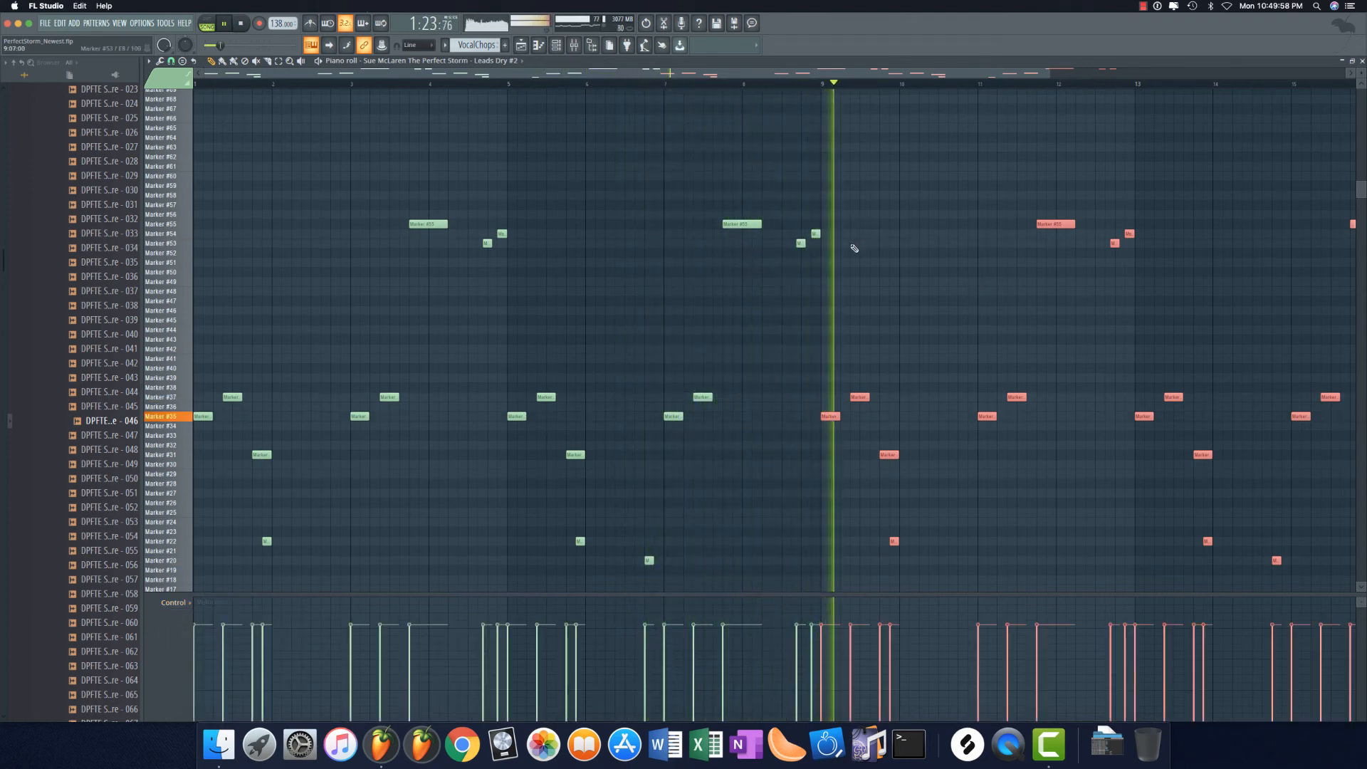
ctrl+click(889, 240)
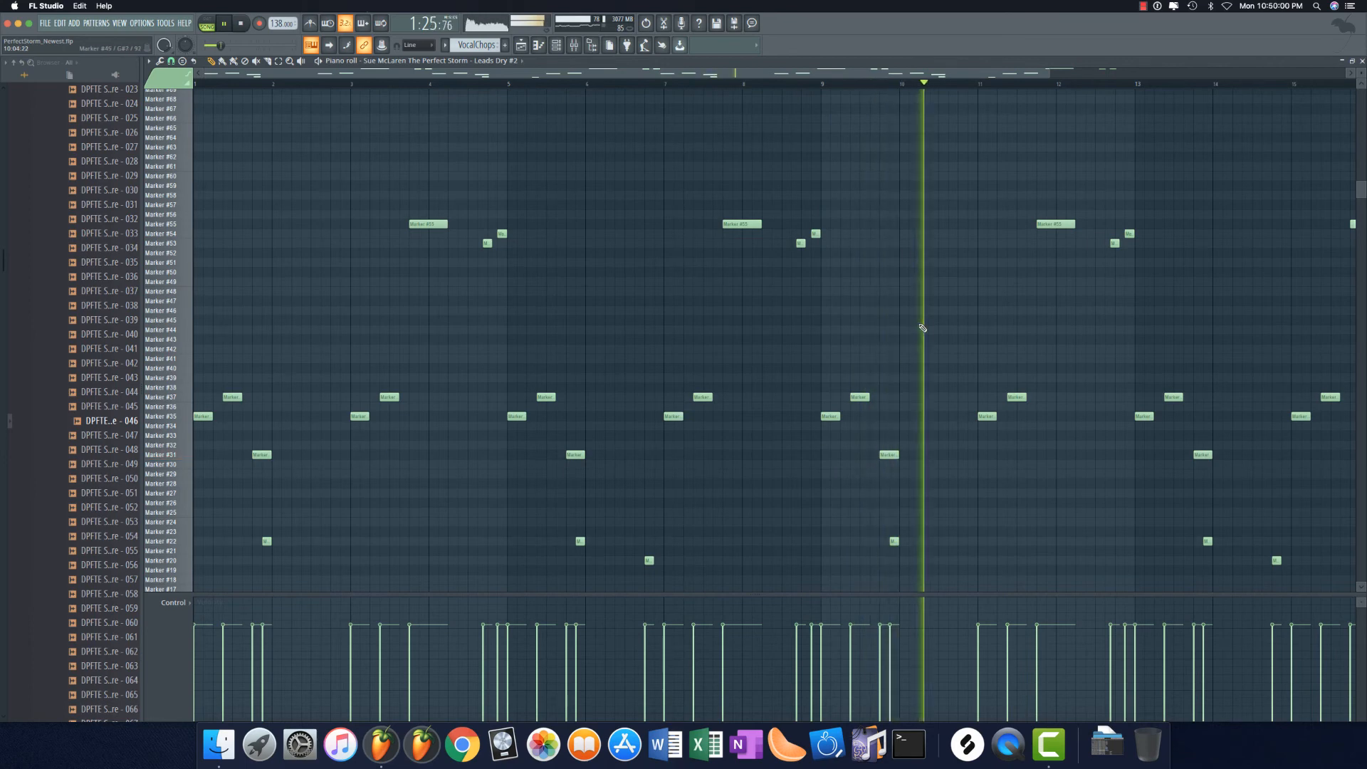
scroll(921, 332, down, 1)
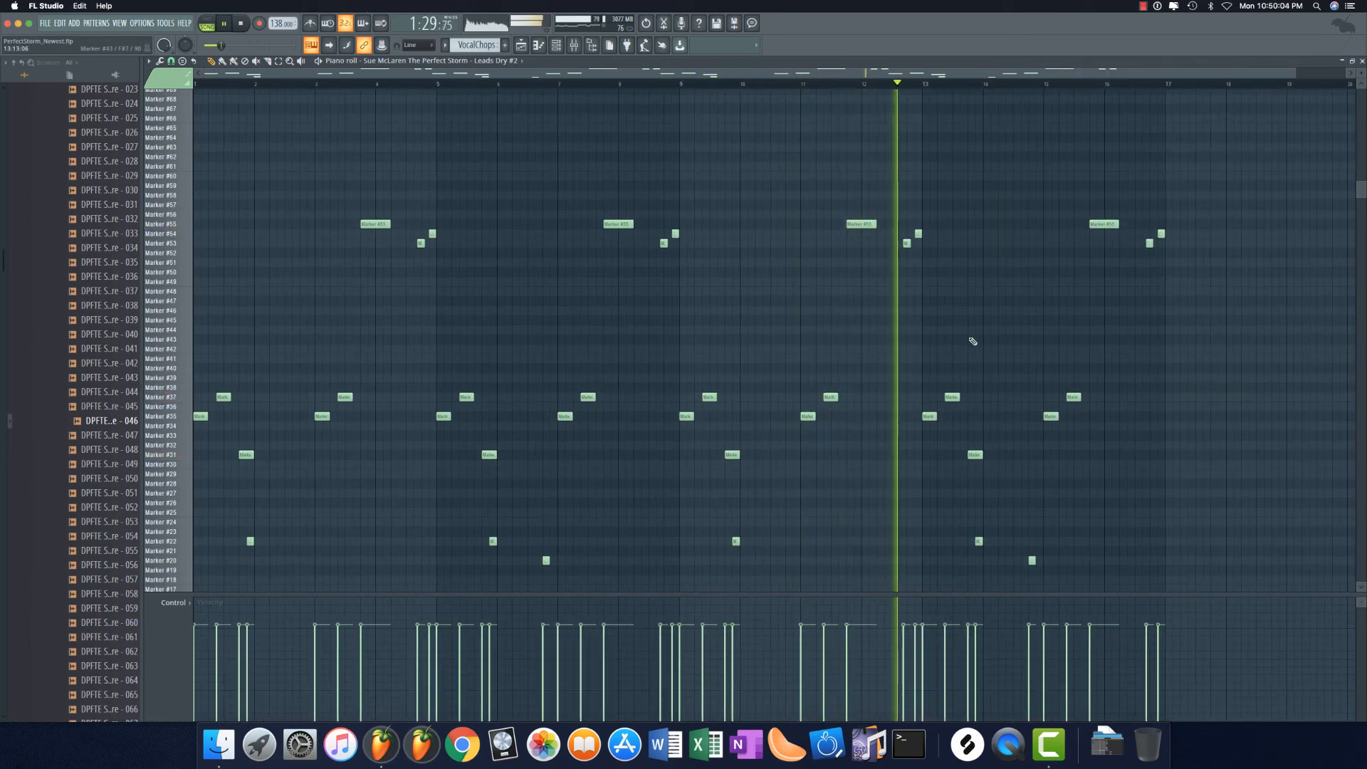
key(space)
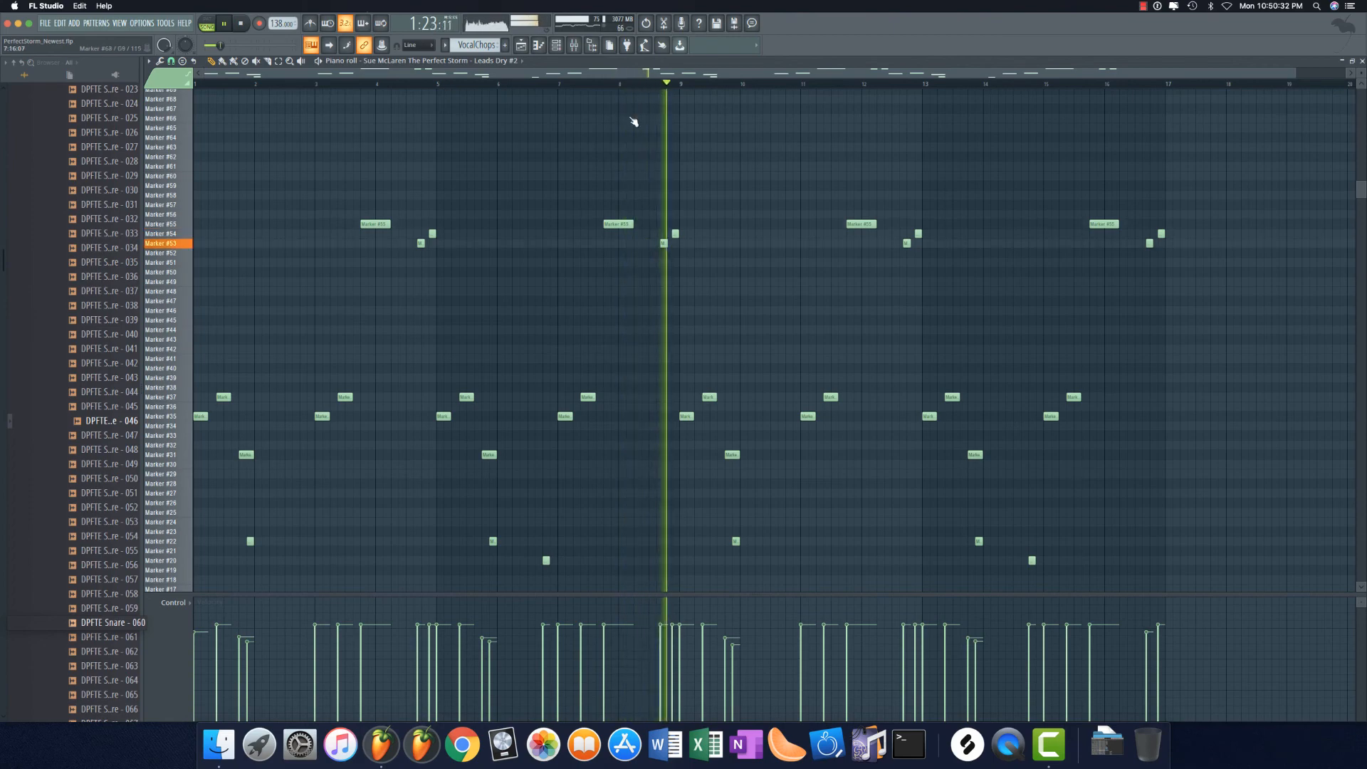
Step: Show the VocalChops clip in the playlist arrangement and unmute the Vocal Chops track below the lead vocals
click(525, 51)
middle_click(677, 406)
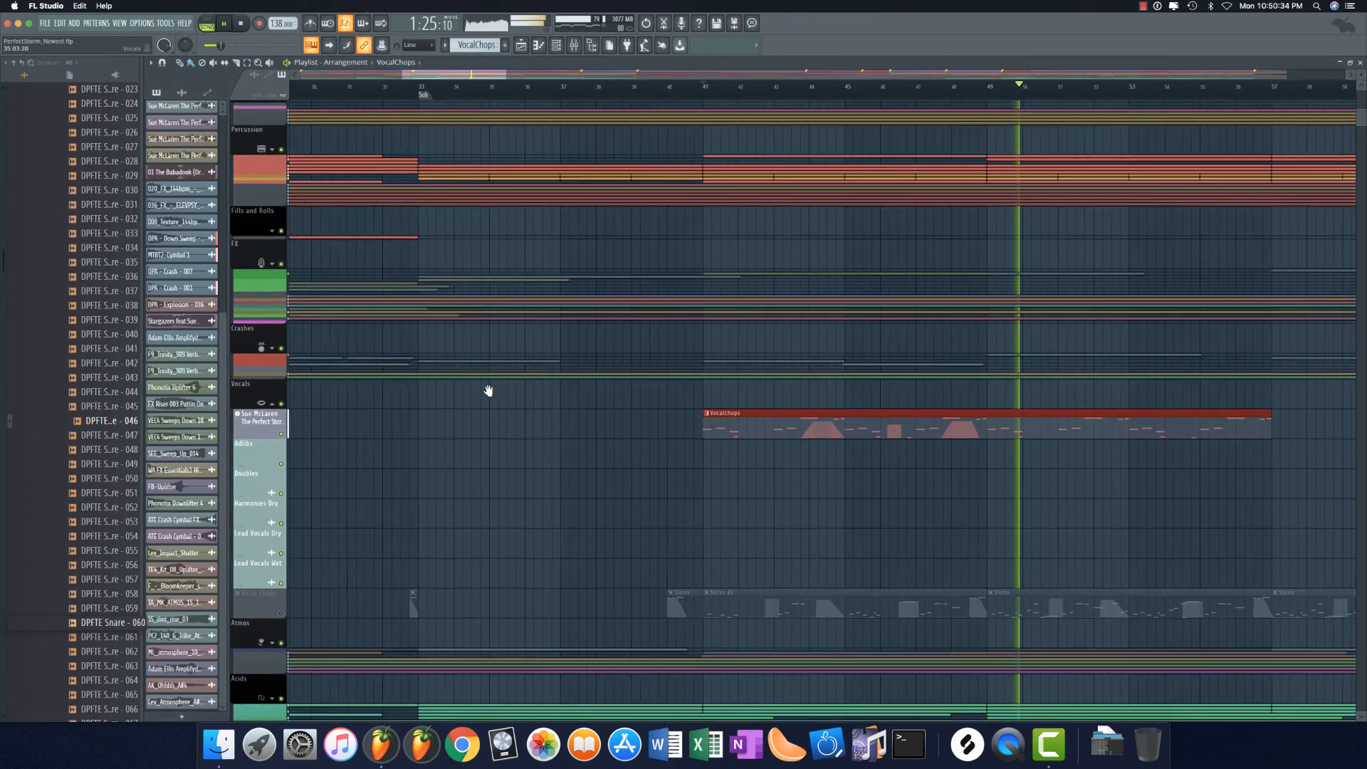
scroll(581, 399, down, 10)
scroll(489, 393, up, 2)
scroll(428, 389, up, 2)
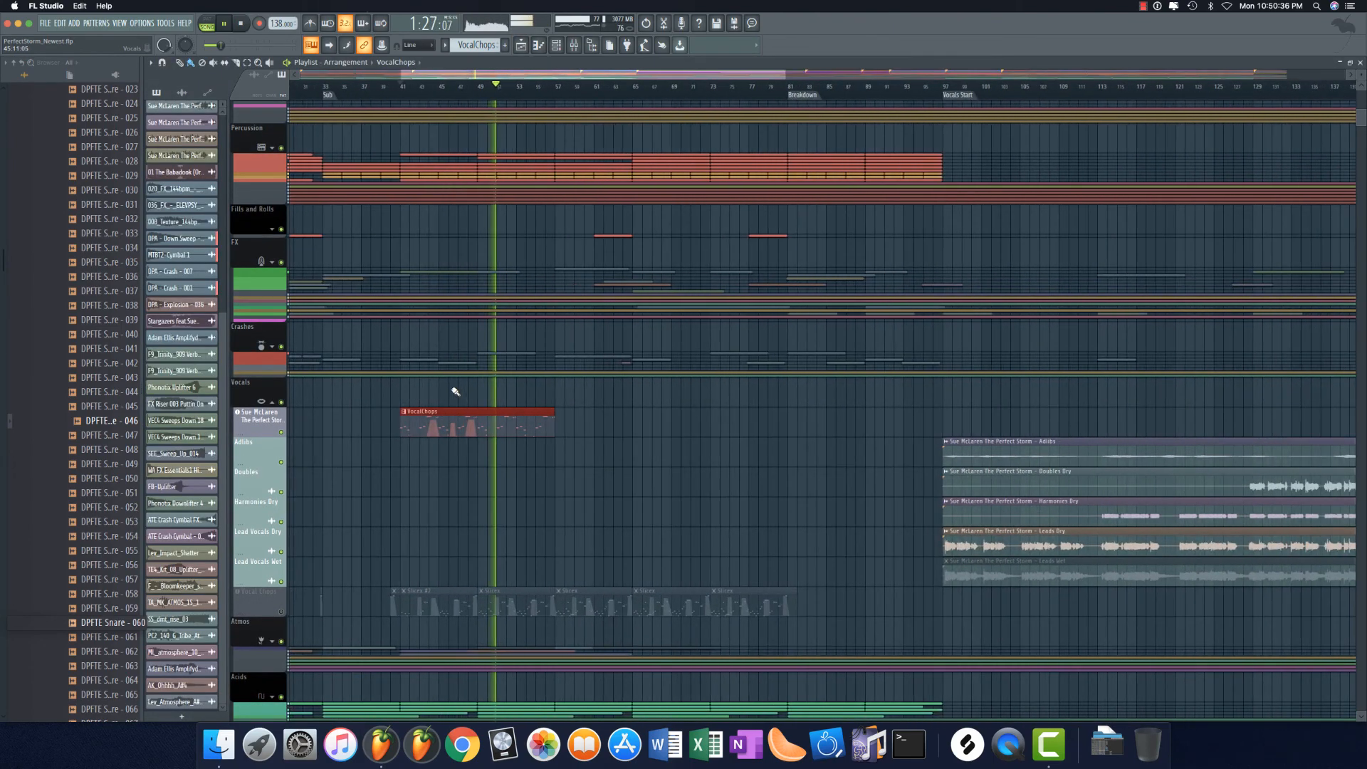
scroll(461, 390, up, 2)
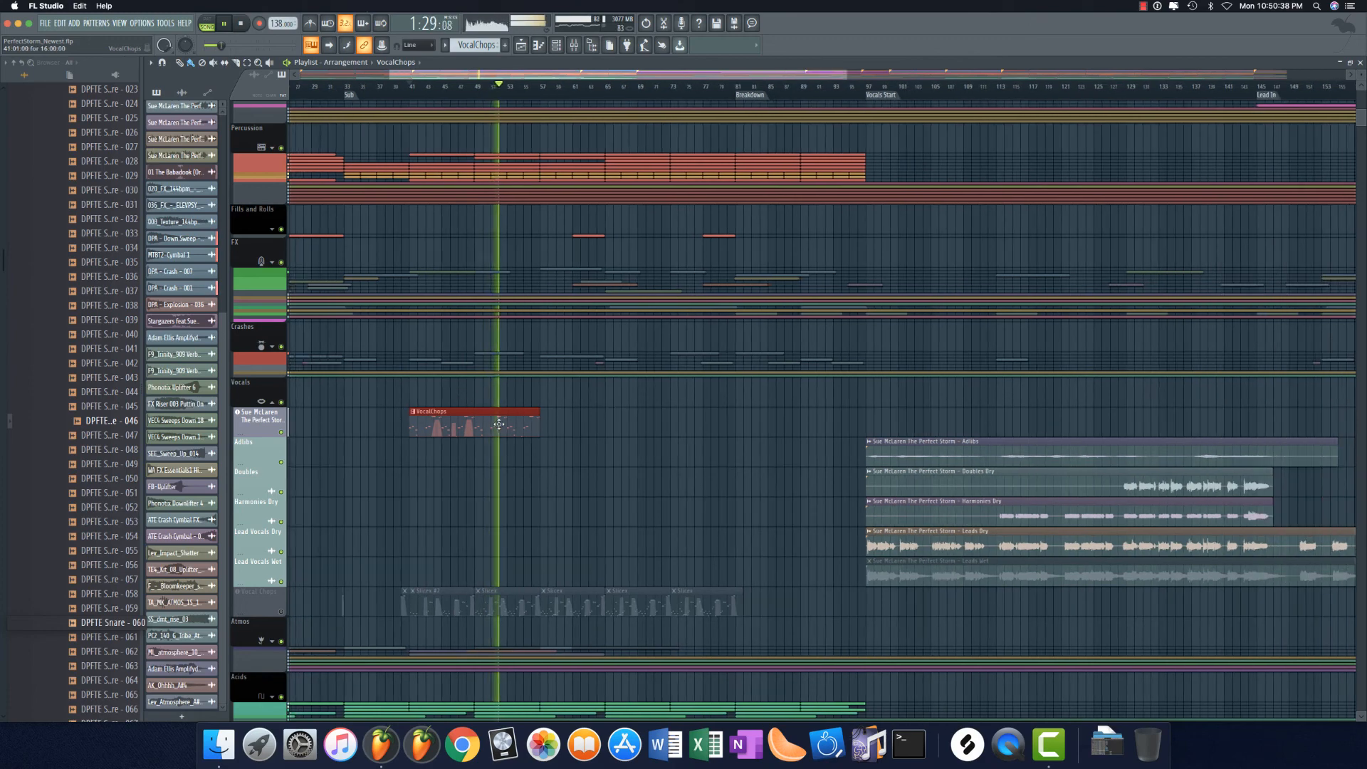
click(281, 612)
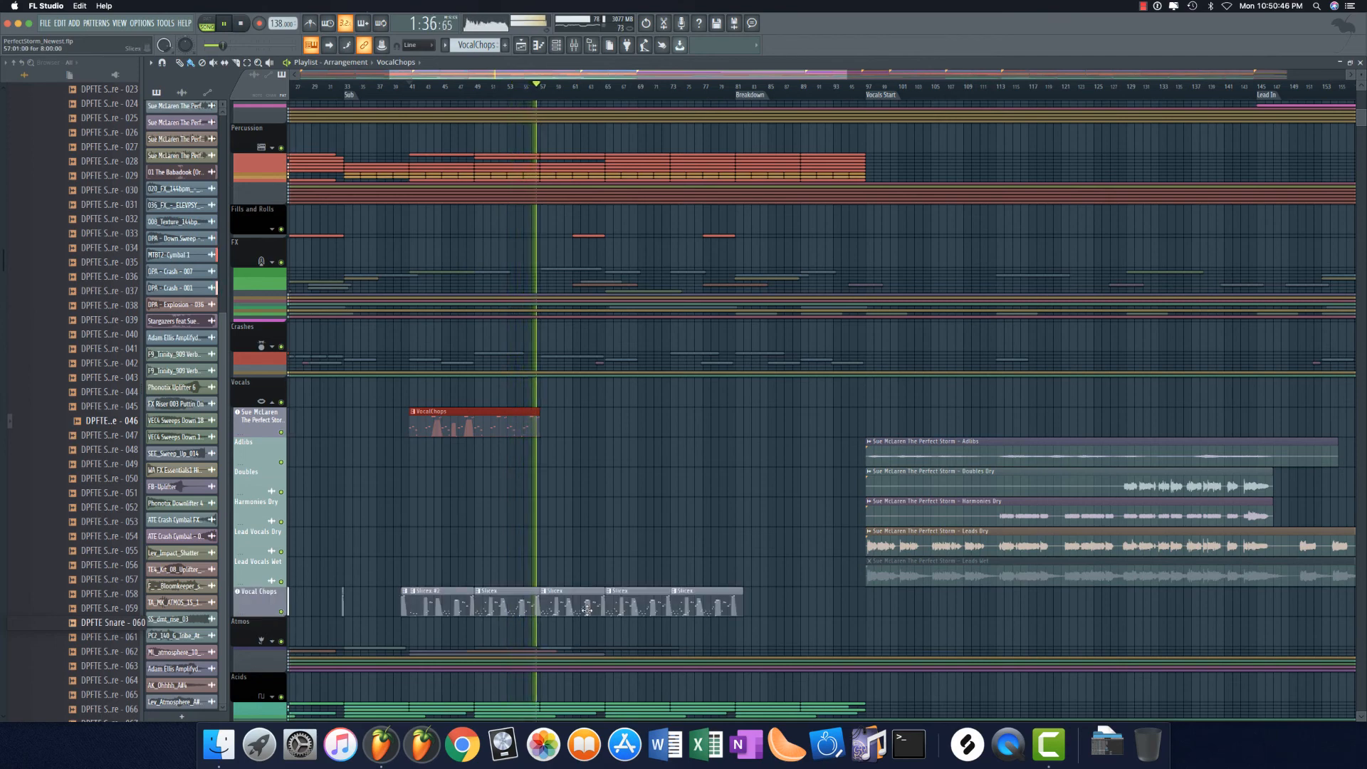
Step: Open a Slicex clip from the Vocal Chops track in the piano roll and review its notes with the Gross Beat mix level automation
double_click(490, 602)
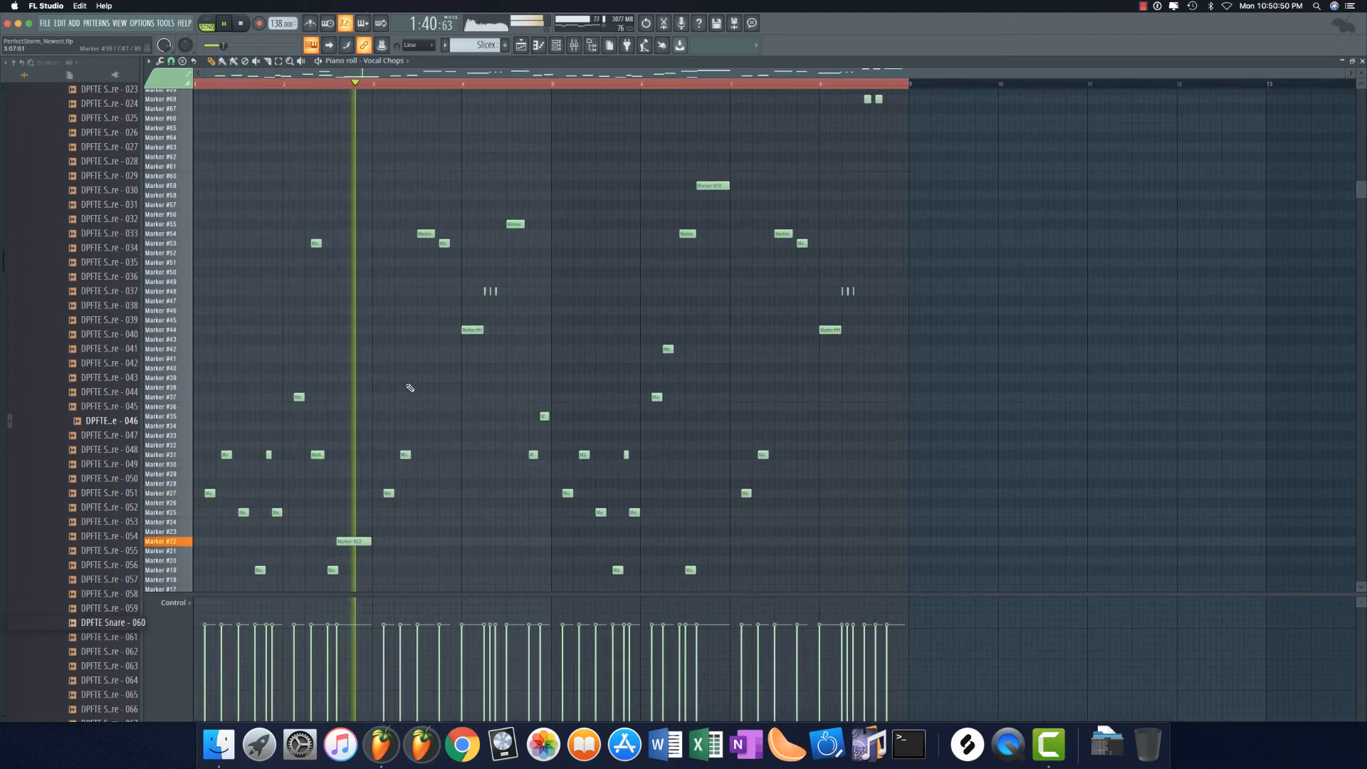
scroll(411, 385, down, 10)
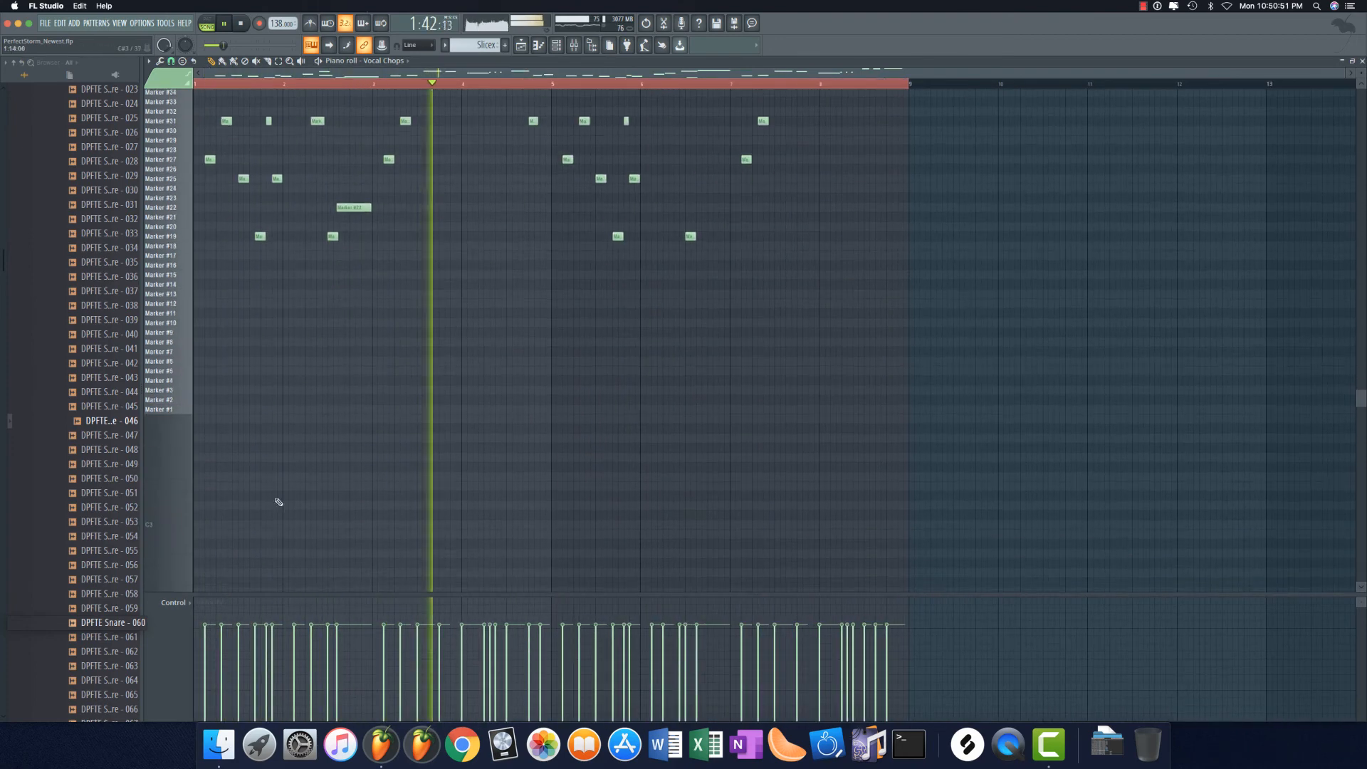
click(176, 605)
click(266, 664)
scroll(358, 443, up, 10)
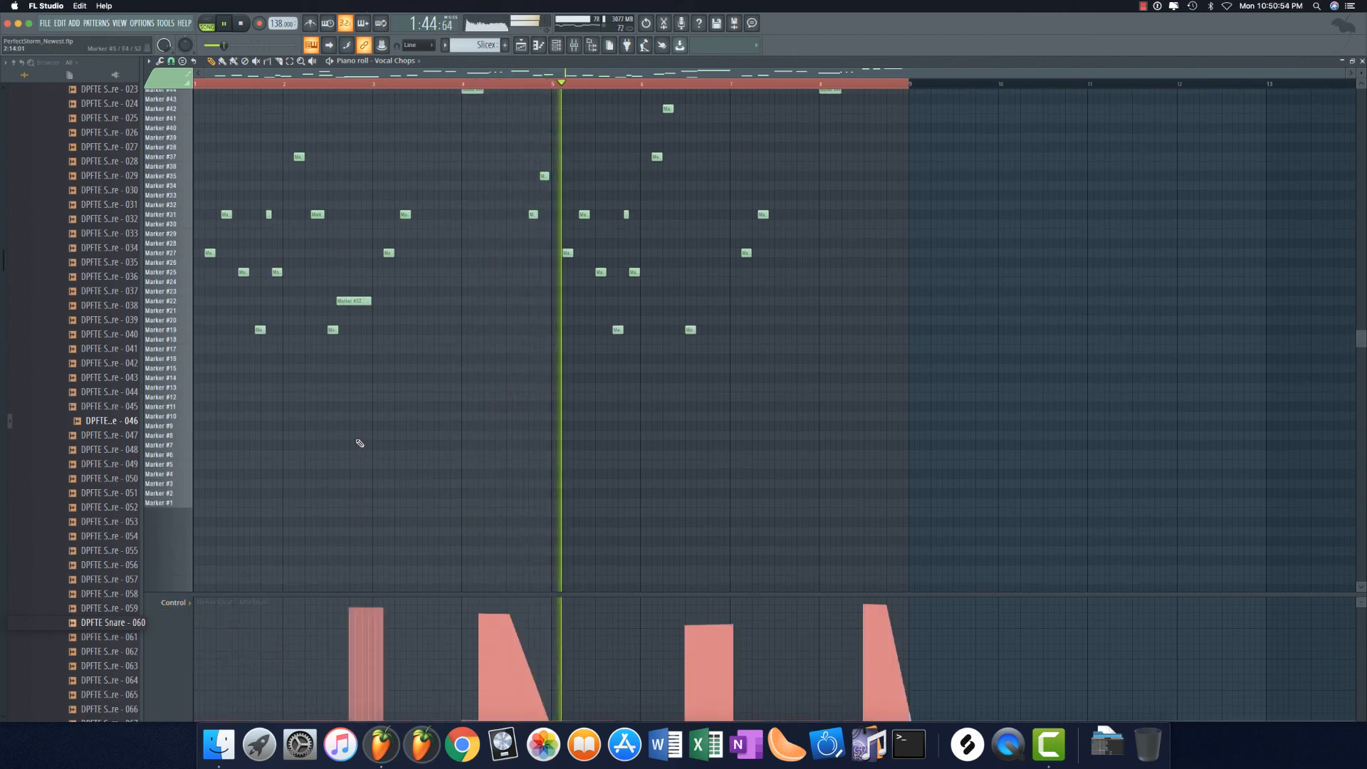
scroll(359, 443, up, 5)
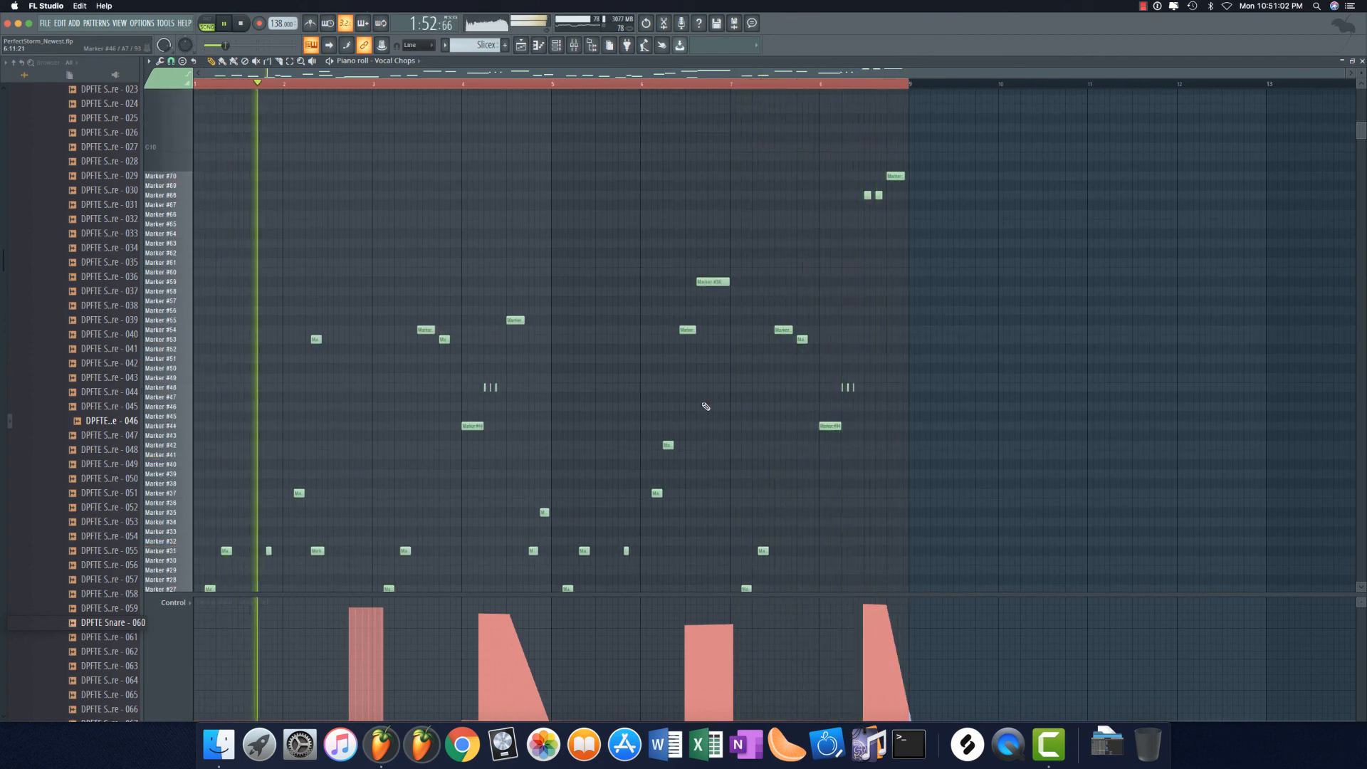
Step: Stop playback, reopen the Vocal Chops piano roll with Gross Beat - Mix level shown, and examine the automation around bars 6 to 8
key(F5)
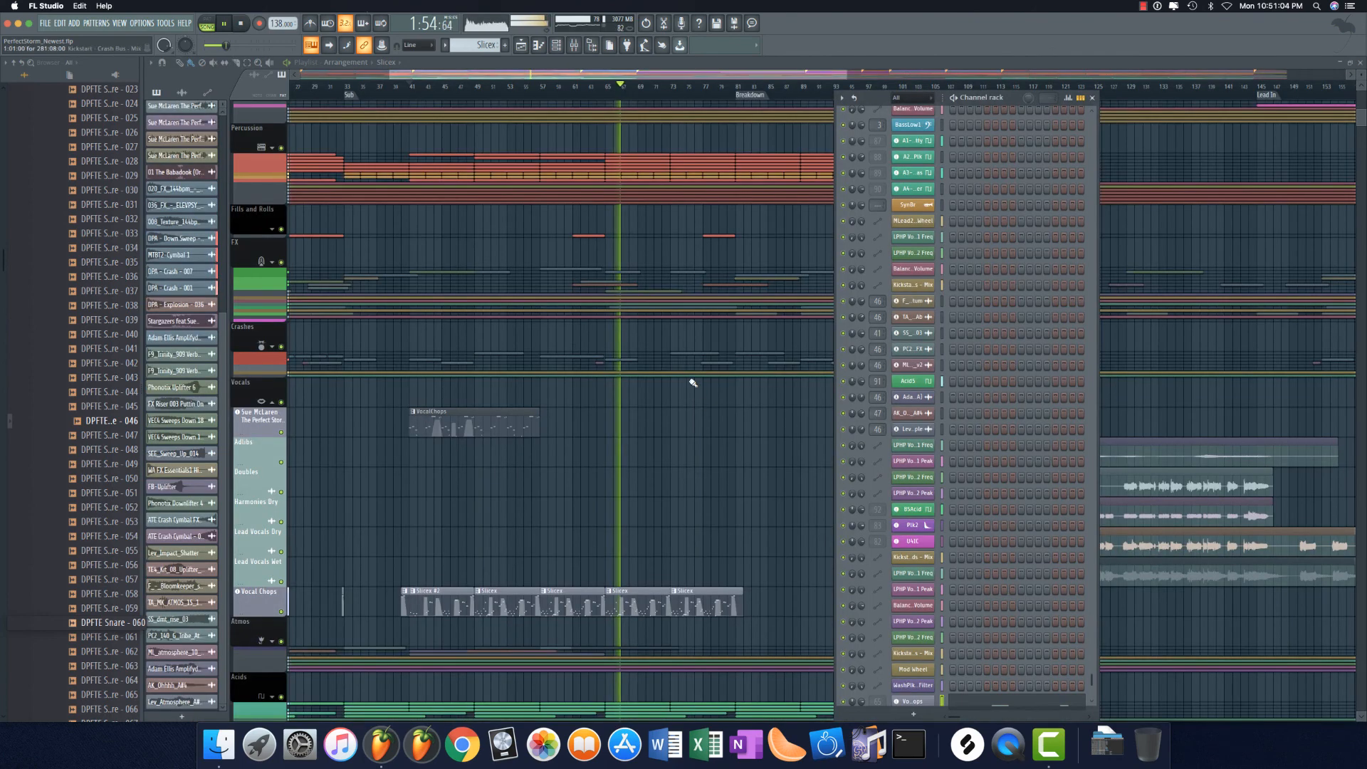
key(space)
key(F7)
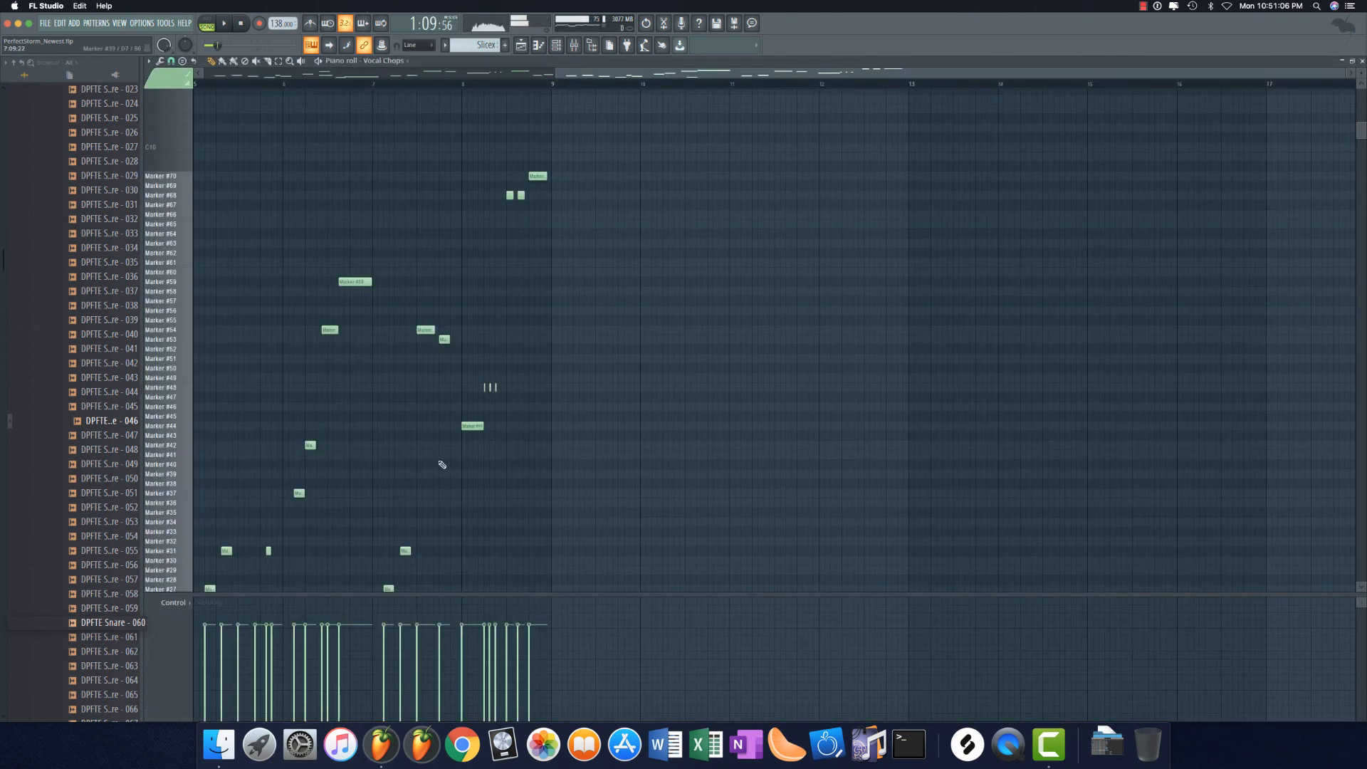
click(174, 603)
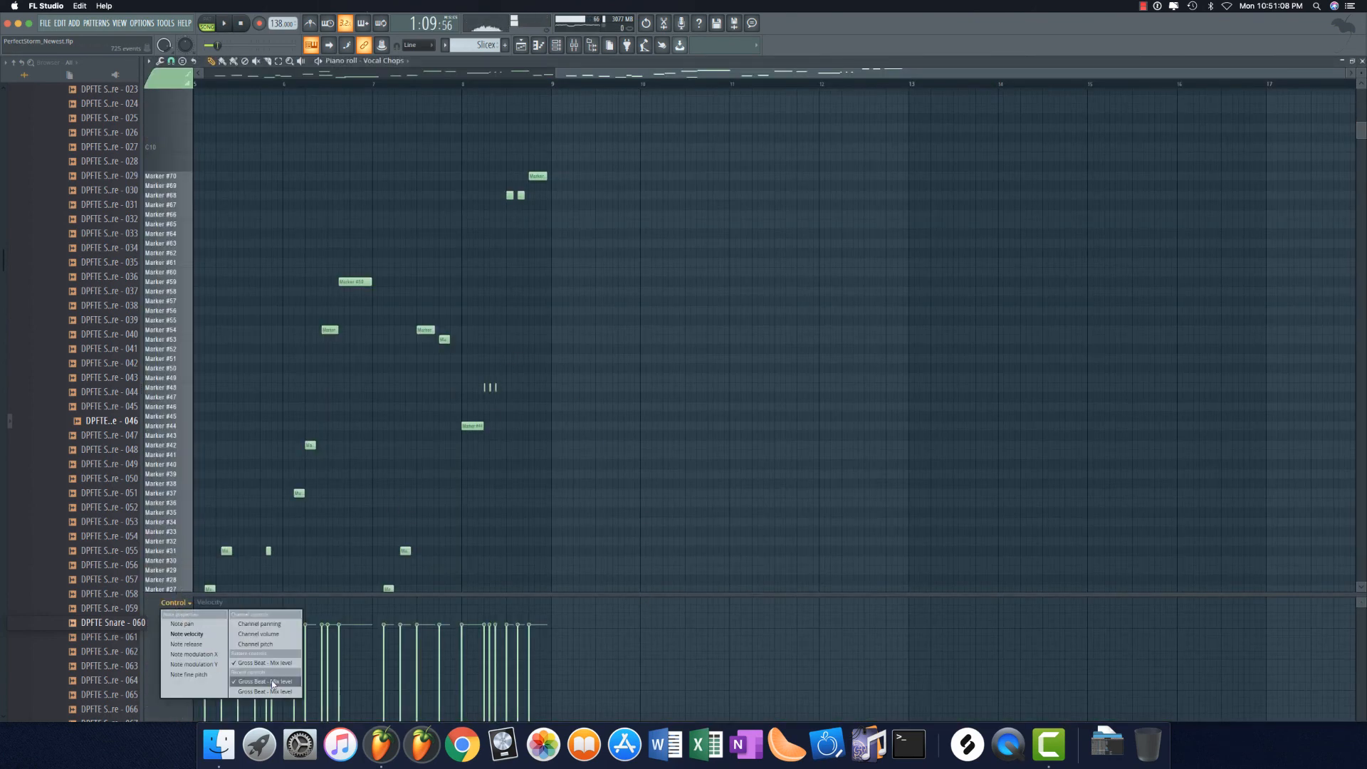
click(272, 682)
scroll(368, 460, up, 6)
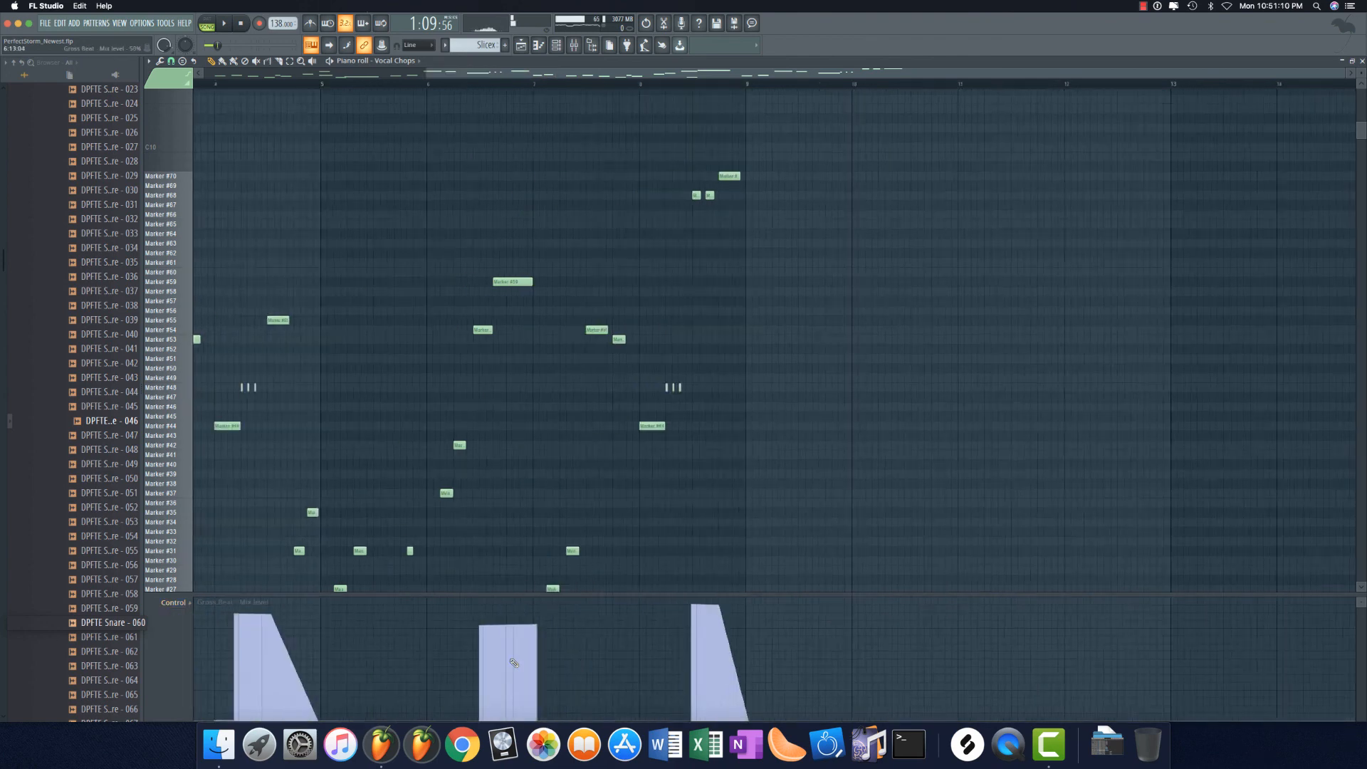
scroll(738, 441, down, 5)
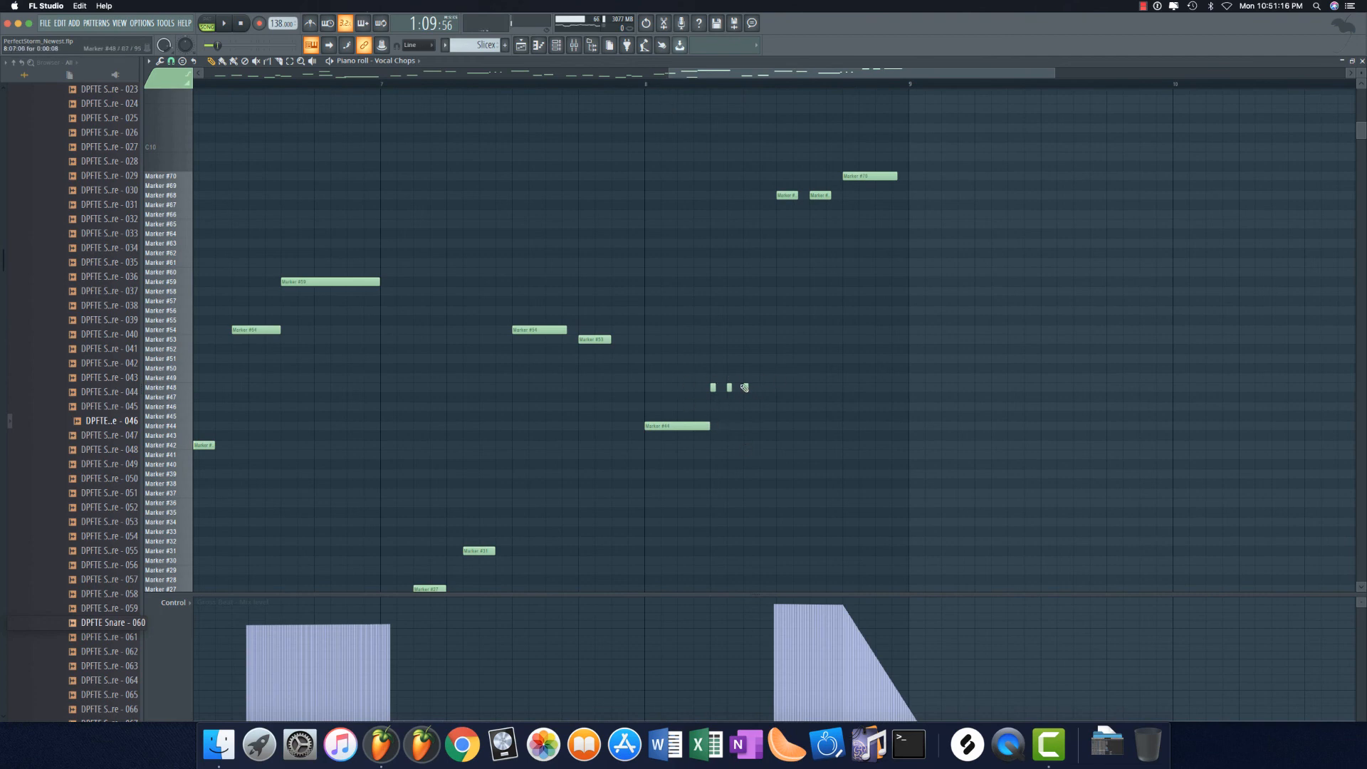
click(646, 92)
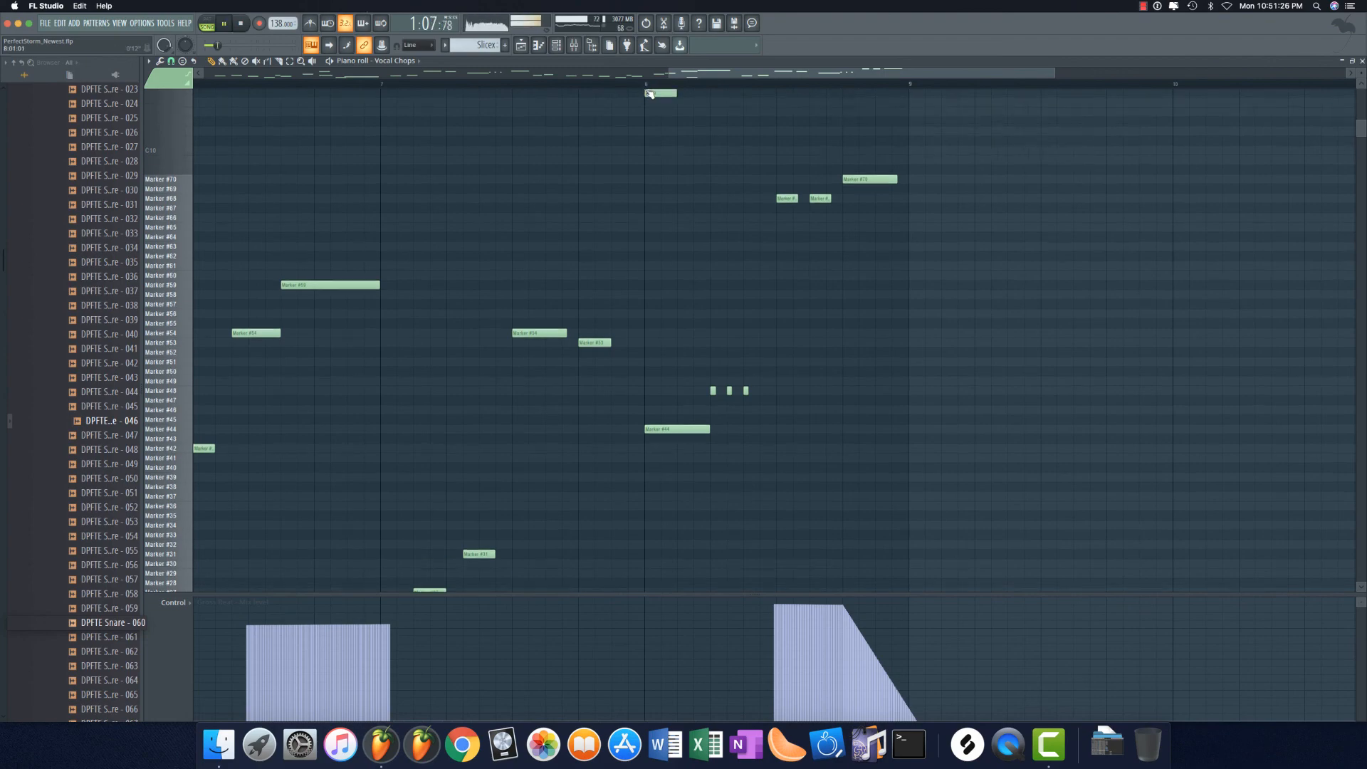
right_click(648, 94)
click(647, 85)
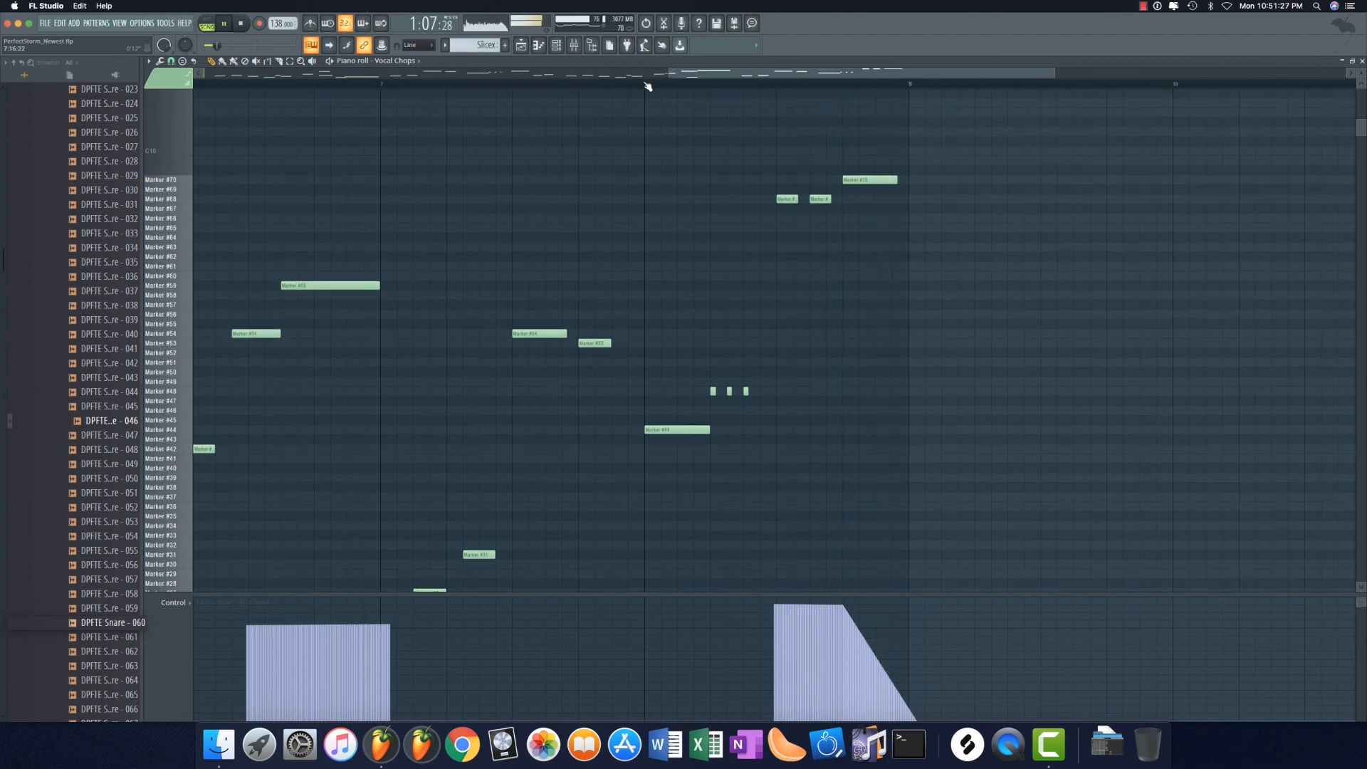
Step: Play the arrangement from shortly before the end of the Slicex clip starting at bar 57 and follow its last notes in the piano roll
click(530, 49)
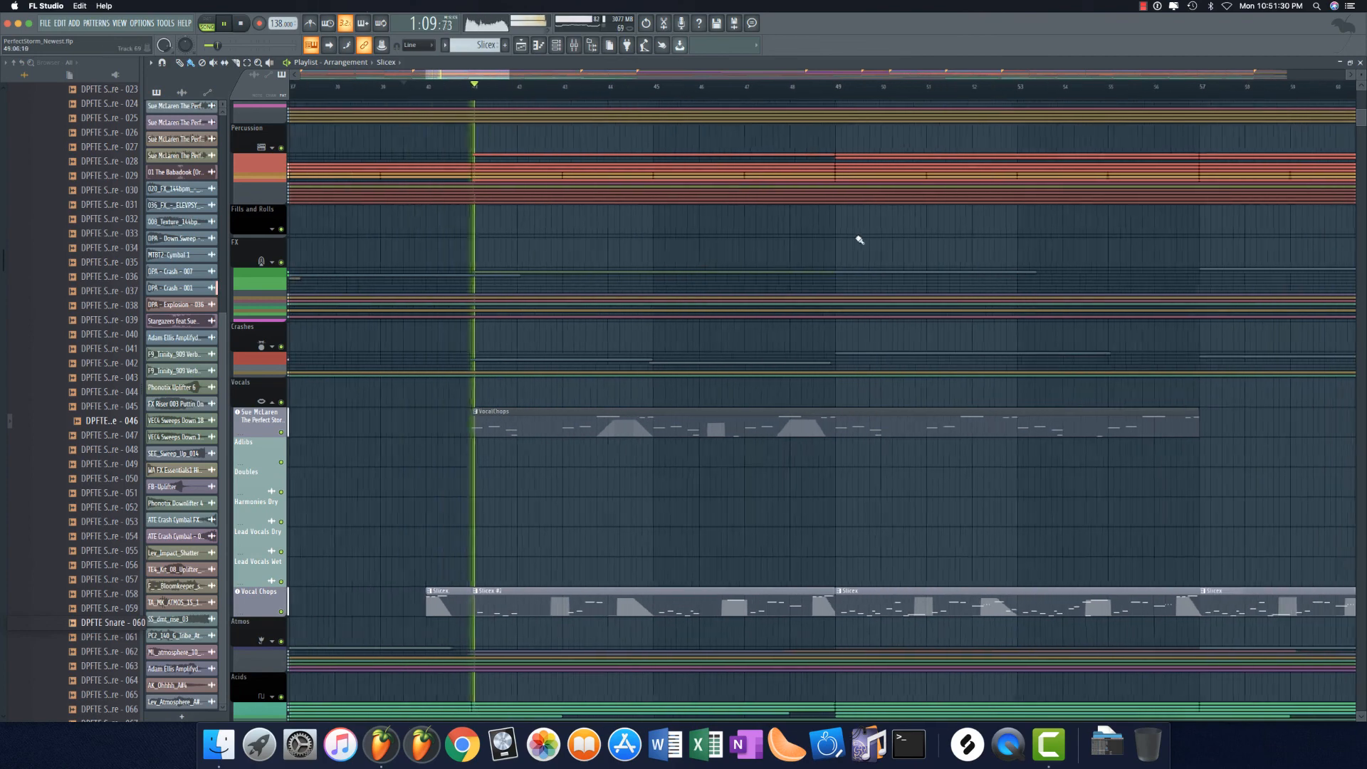
scroll(1219, 210, down, 3)
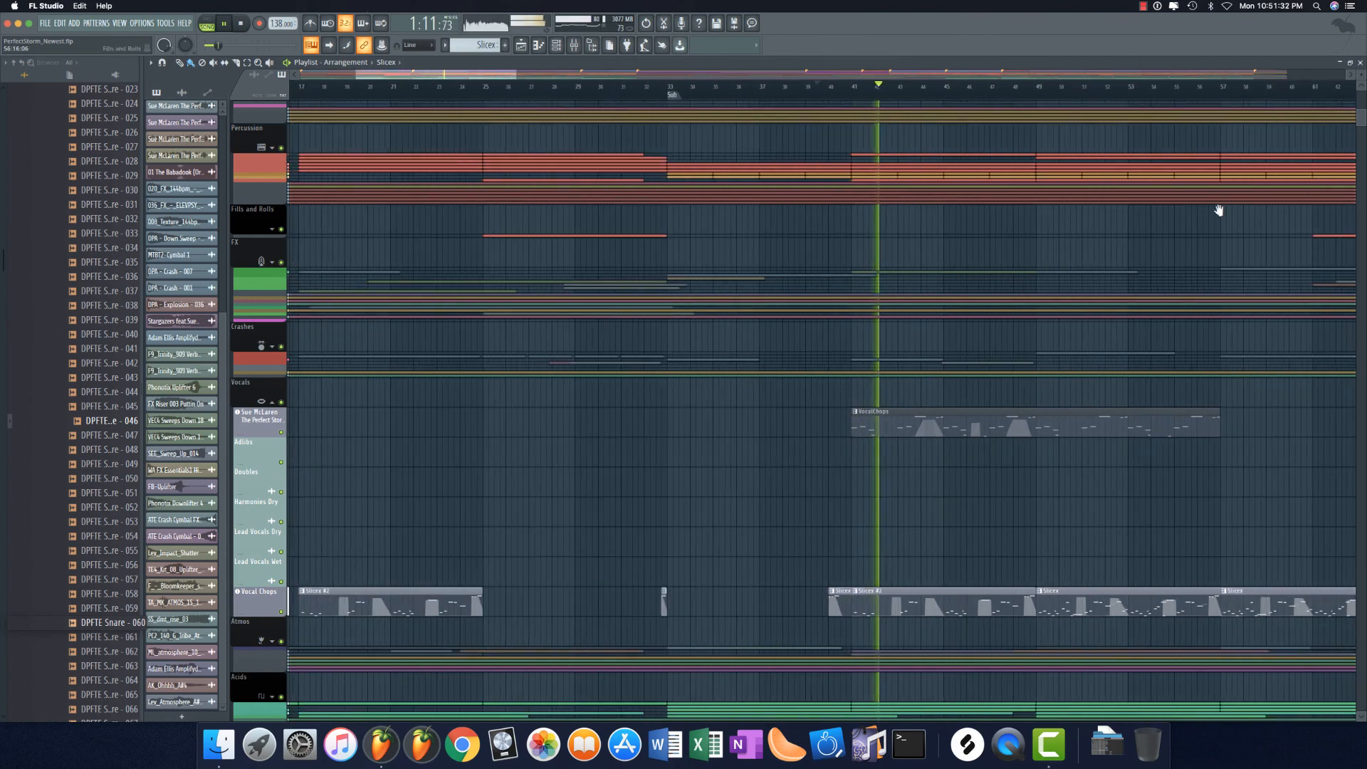
drag(1219, 210, 1205, 208)
scroll(1254, 253, up, 1)
drag(1256, 253, 760, 183)
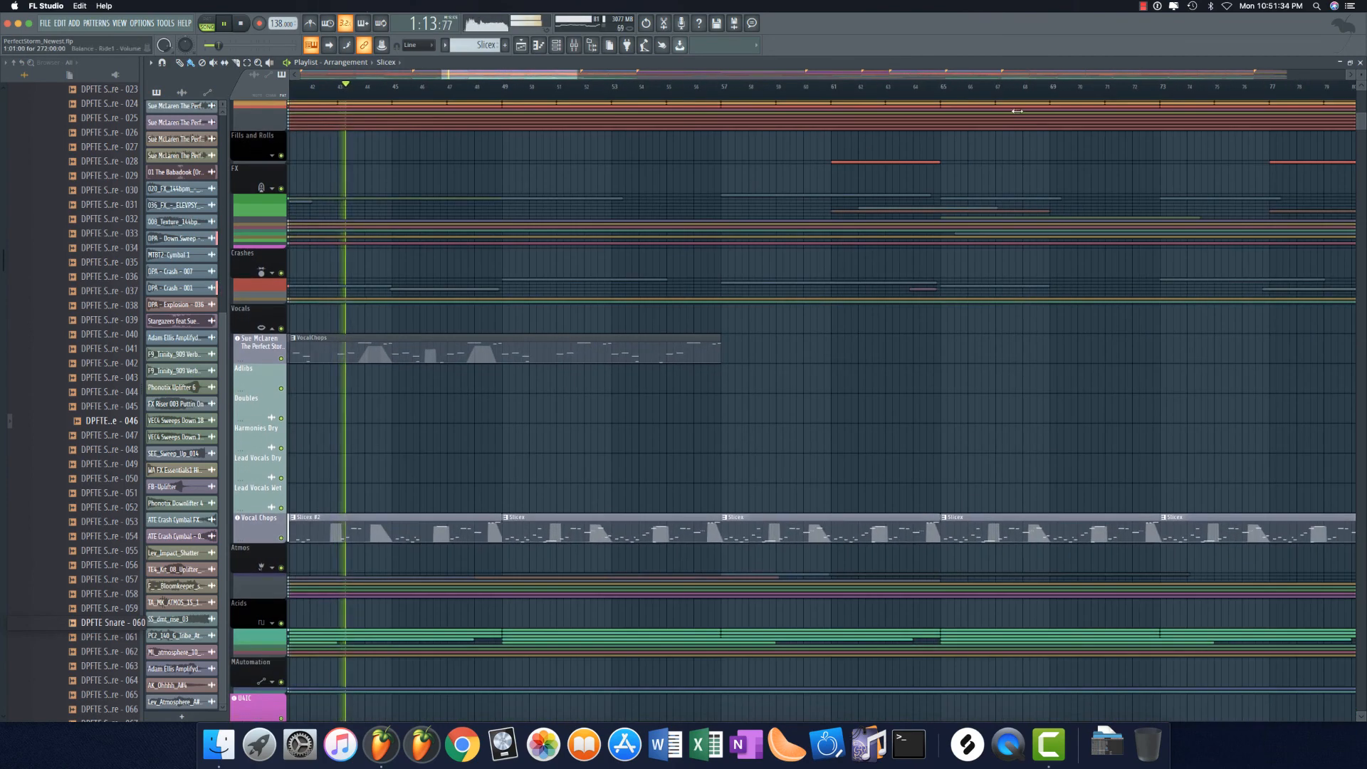
click(886, 87)
double_click(885, 529)
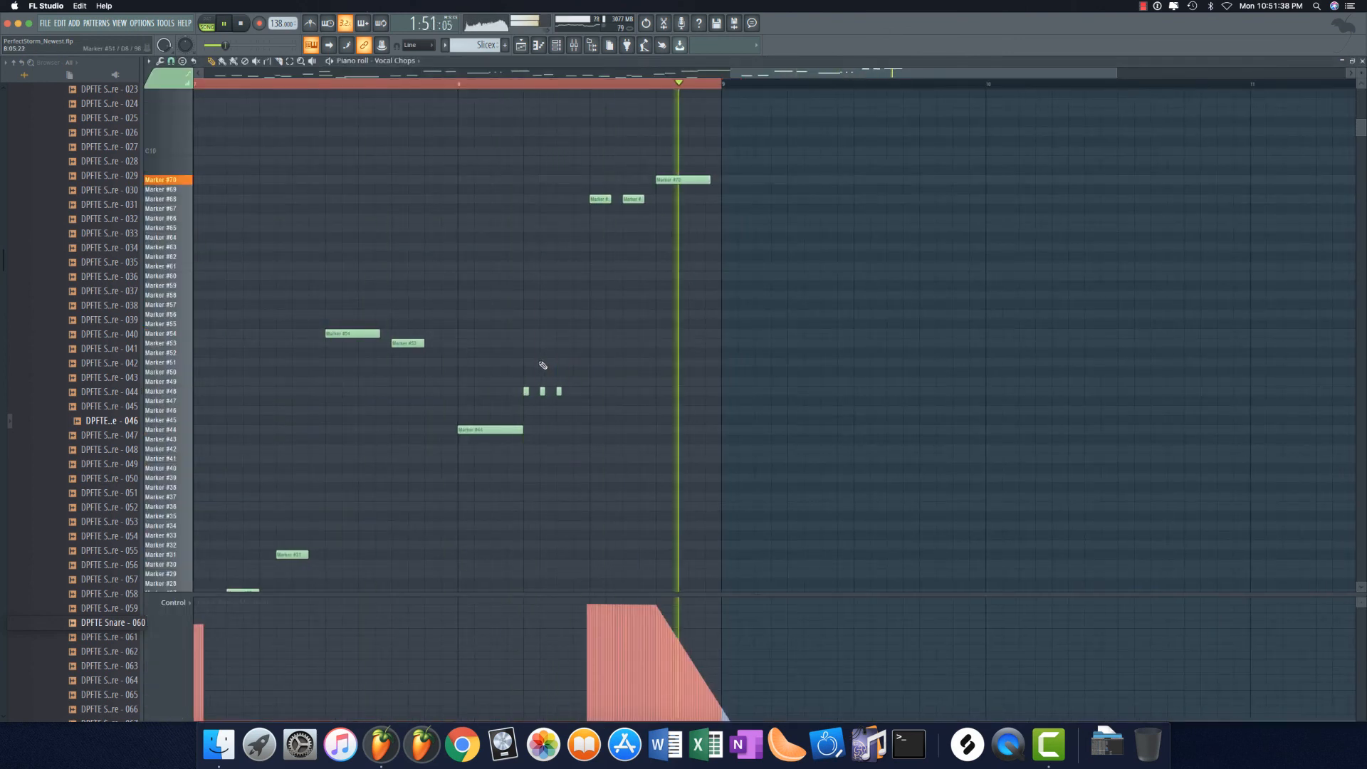
key(space)
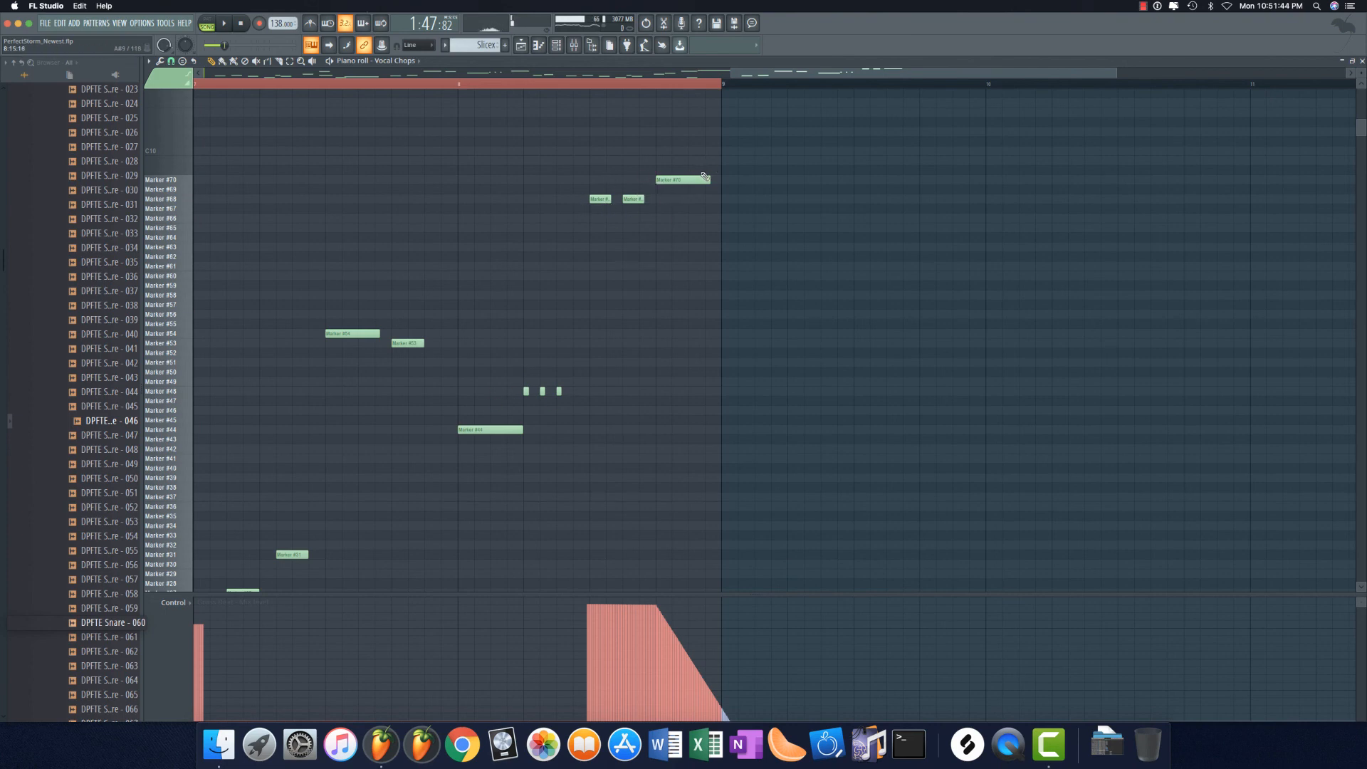
Step: Audition the Slicex slices from Marker #70 downwards, look over the whole pattern and return to the playlist
drag(180, 181, 191, 318)
click(184, 219)
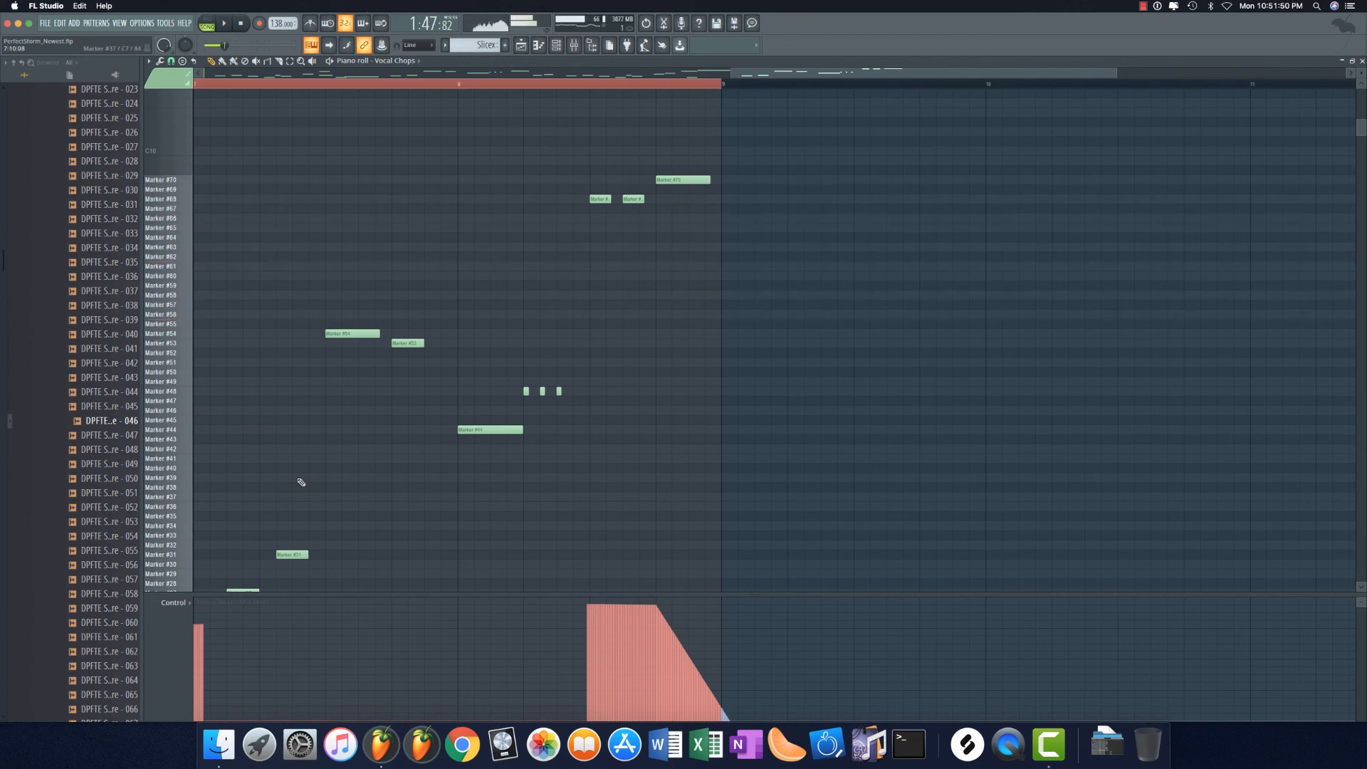
scroll(433, 319, down, 5)
scroll(434, 322, down, 8)
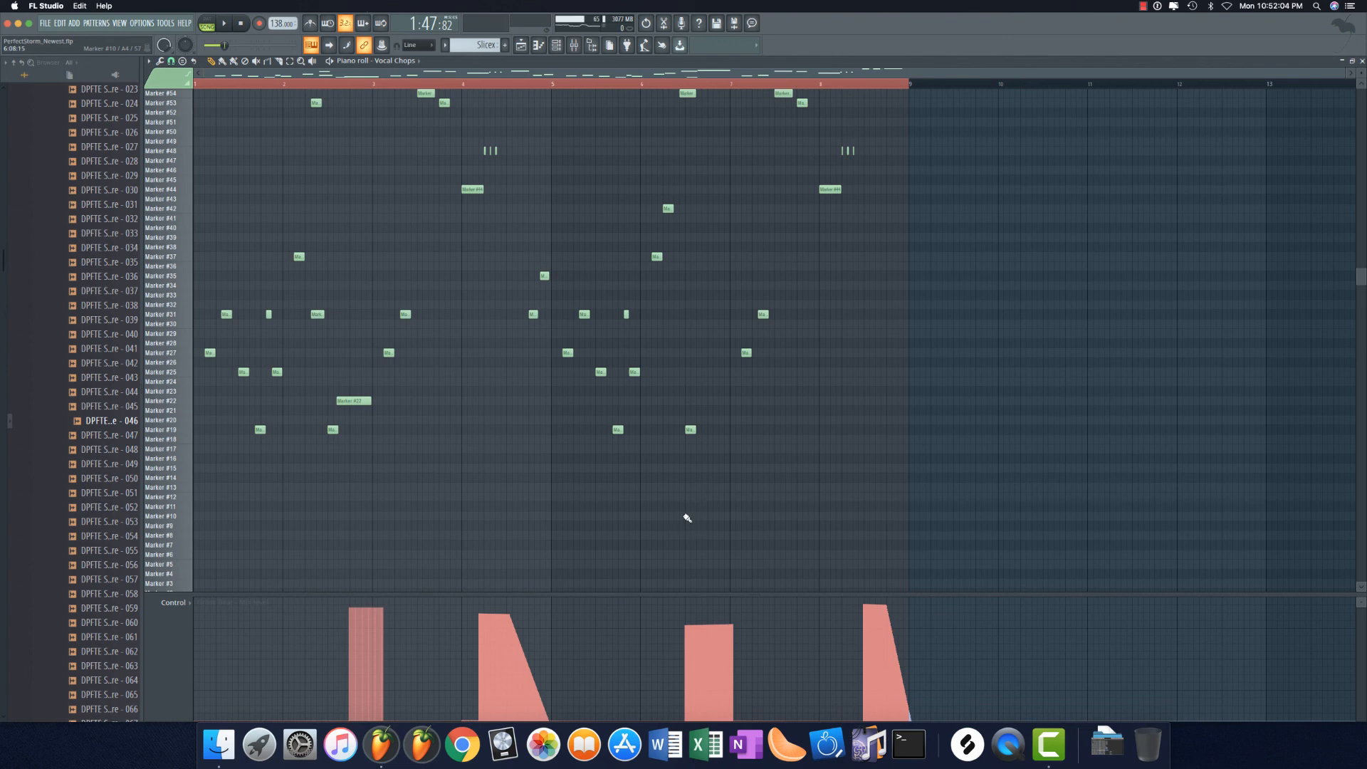
key(F5)
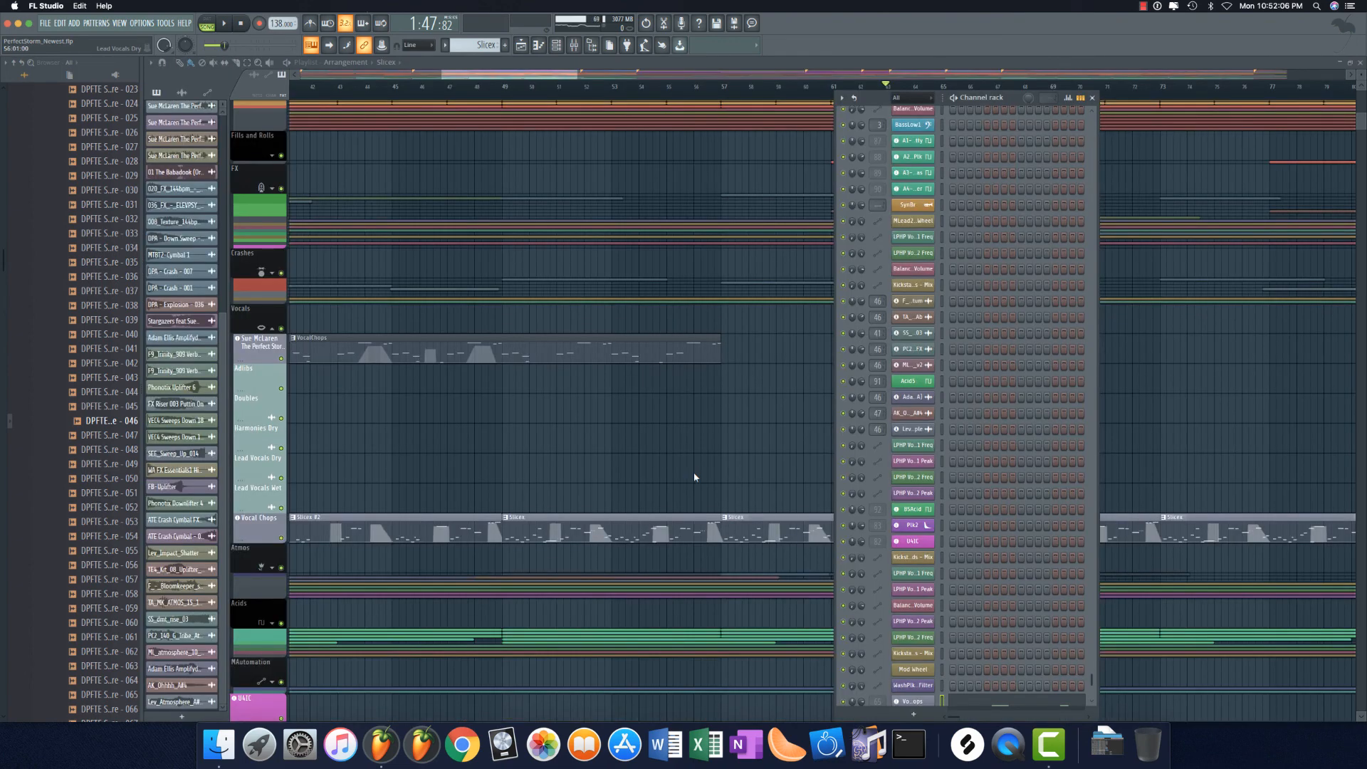
click(1143, 6)
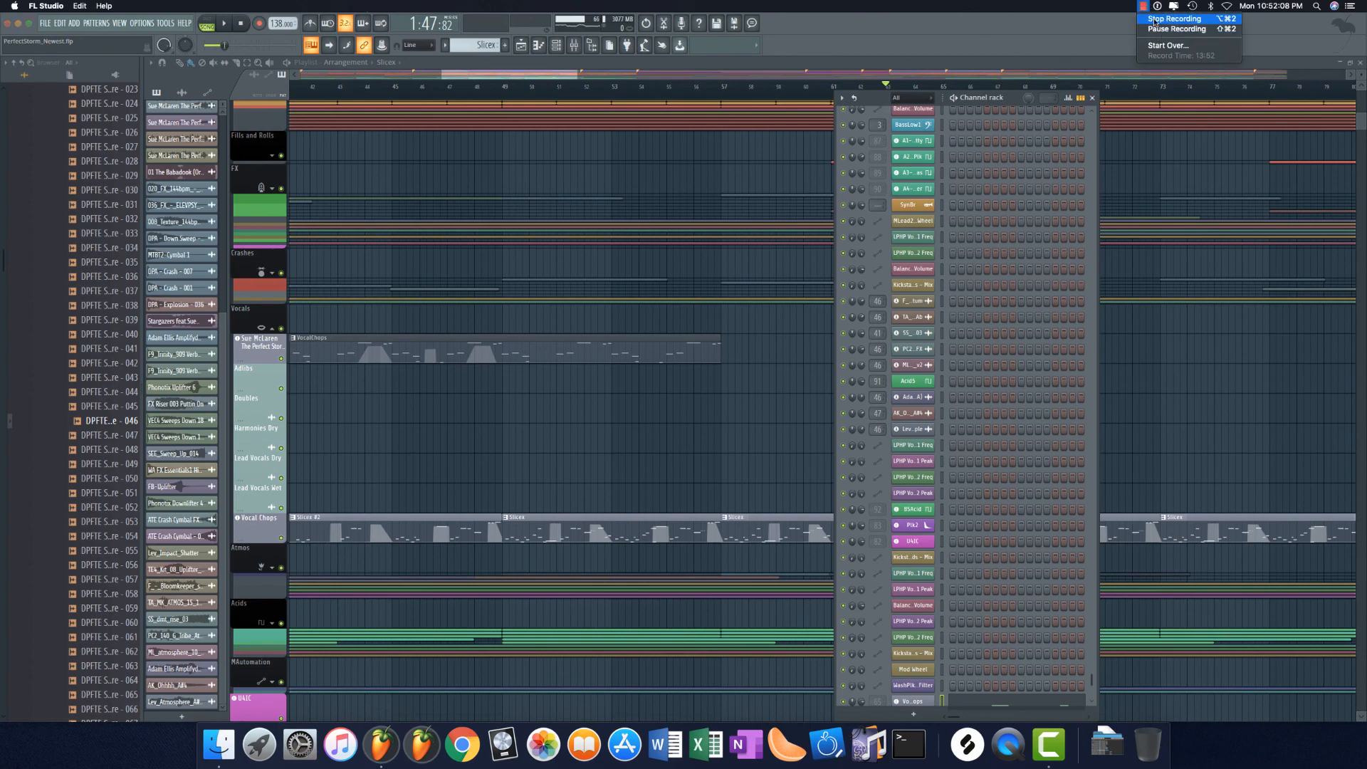